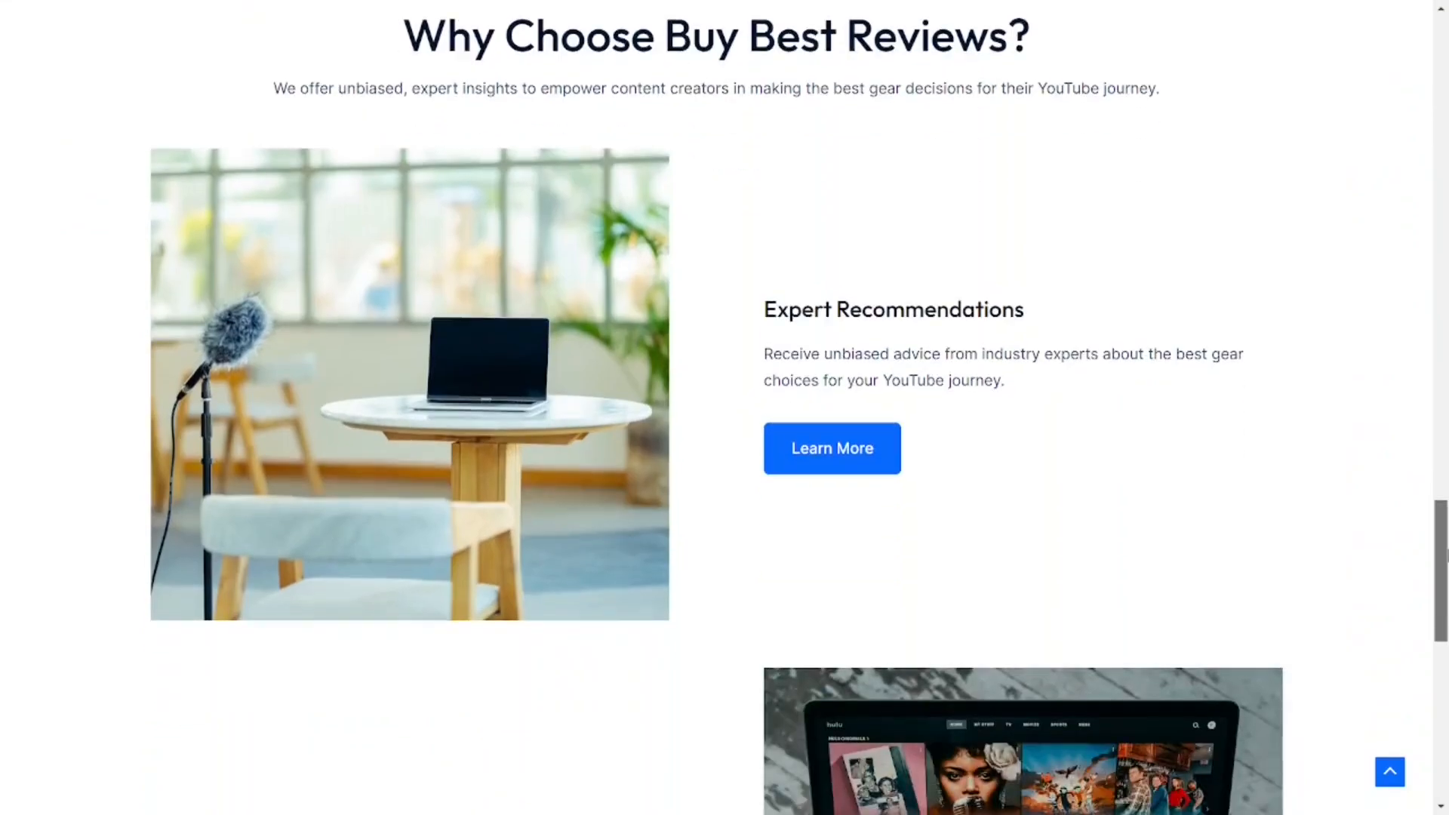
Sign up for a free ZipWP account using the one-click Google sign-up.
scroll(724, 407, "down", 5)
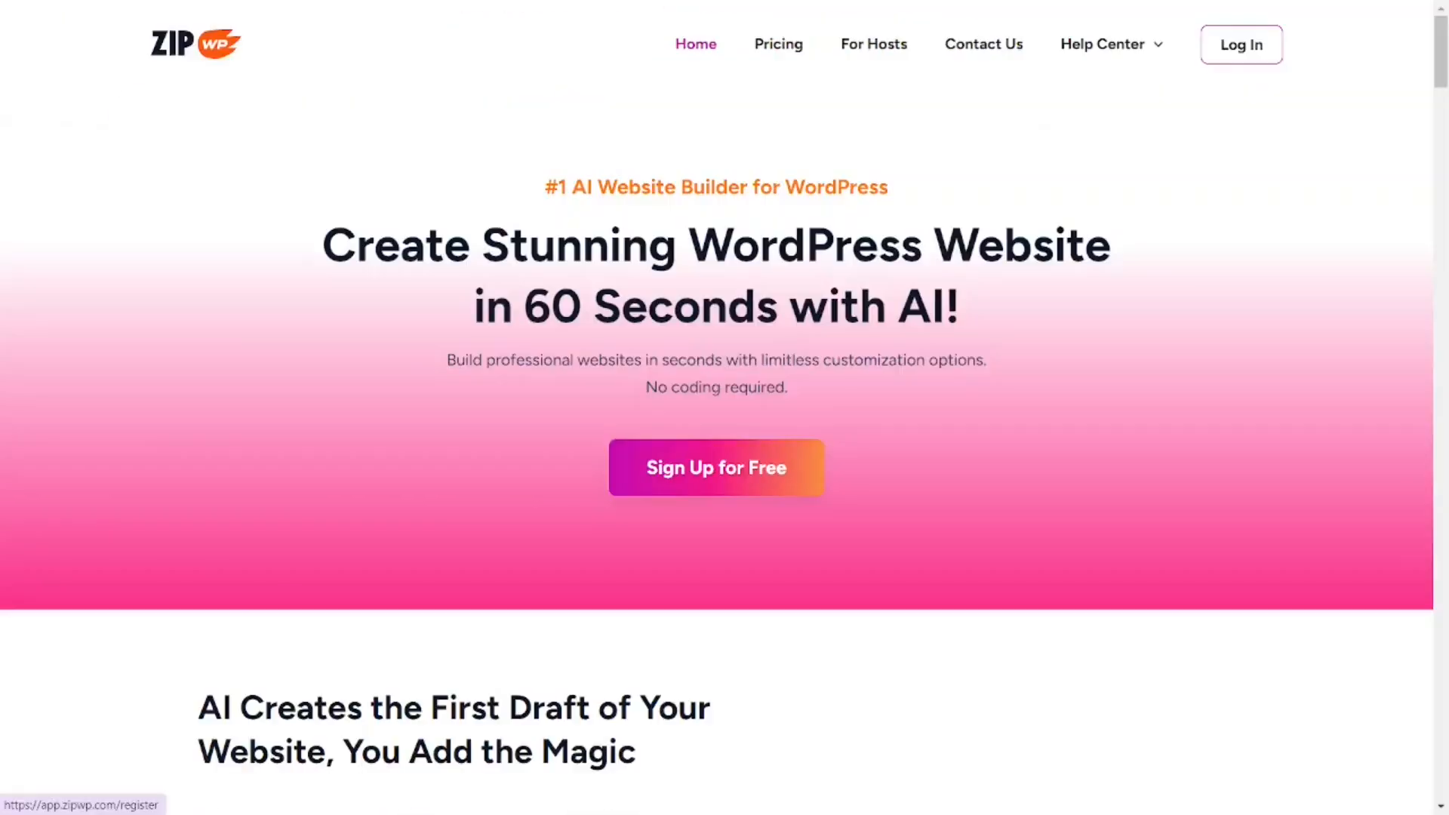
left_click(722, 475)
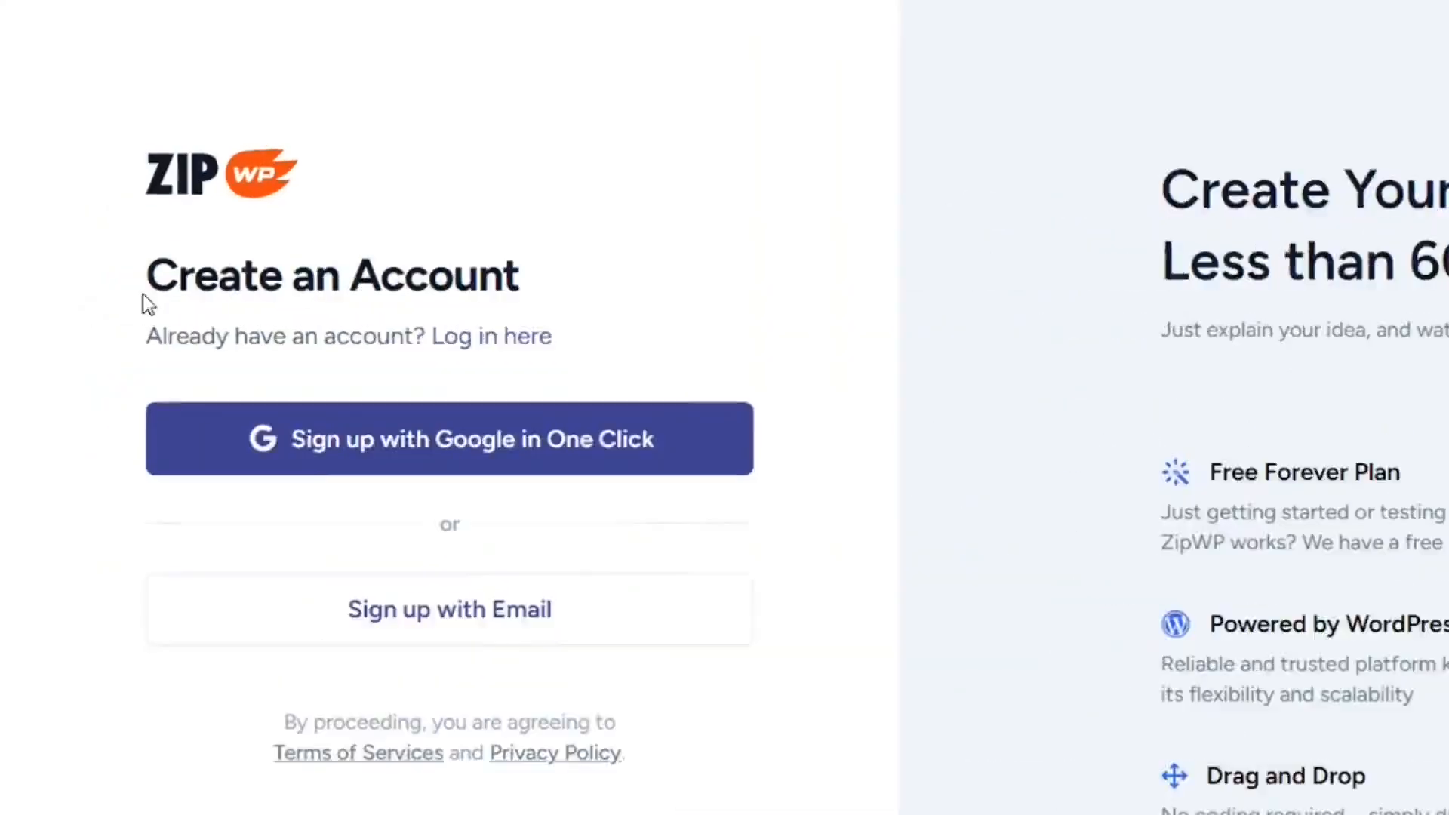
left_click_drag(88, 298, 370, 287)
left_click(1019, 256)
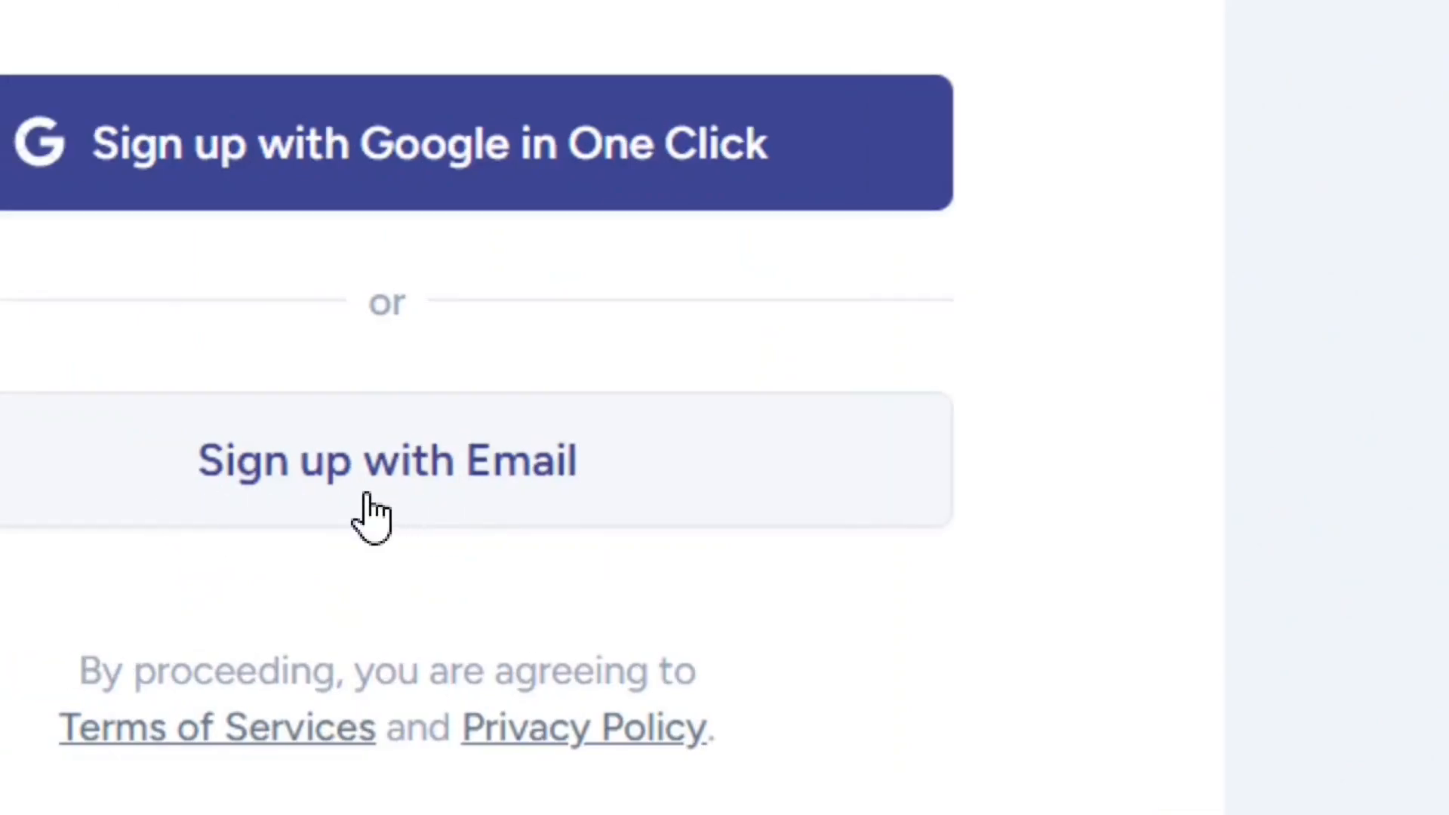
left_click(413, 498)
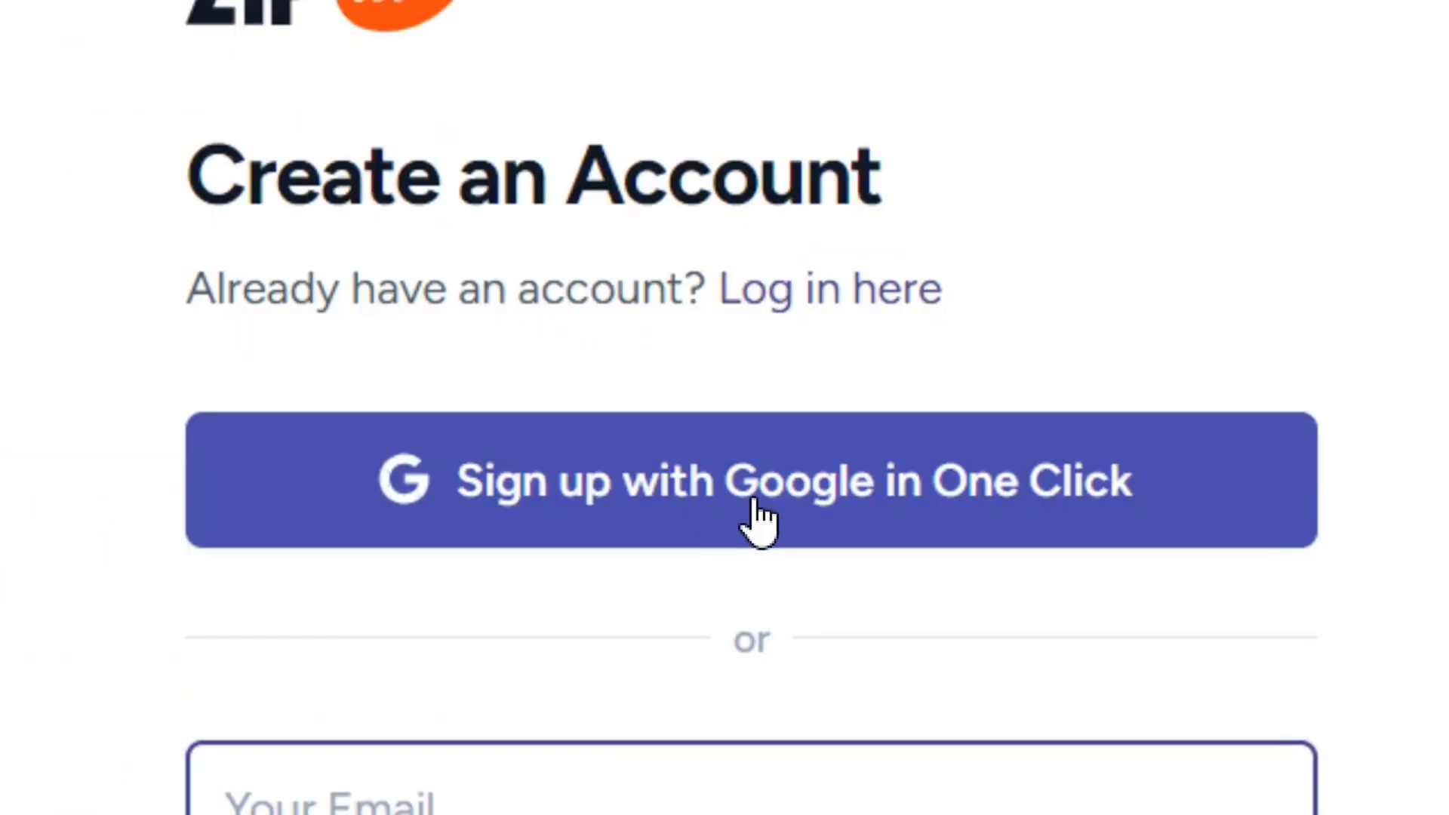
left_click(277, 295)
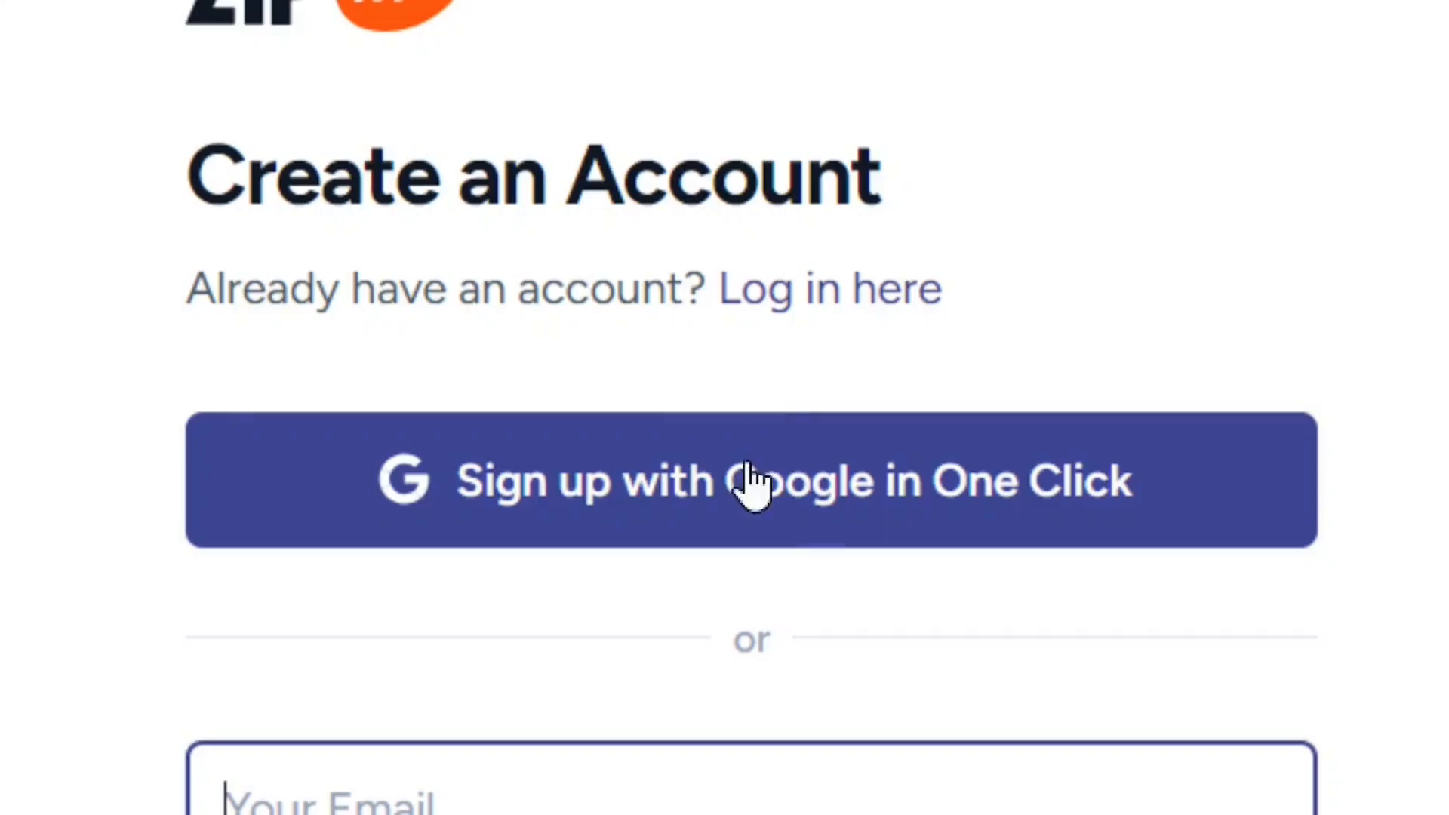
left_click(798, 509)
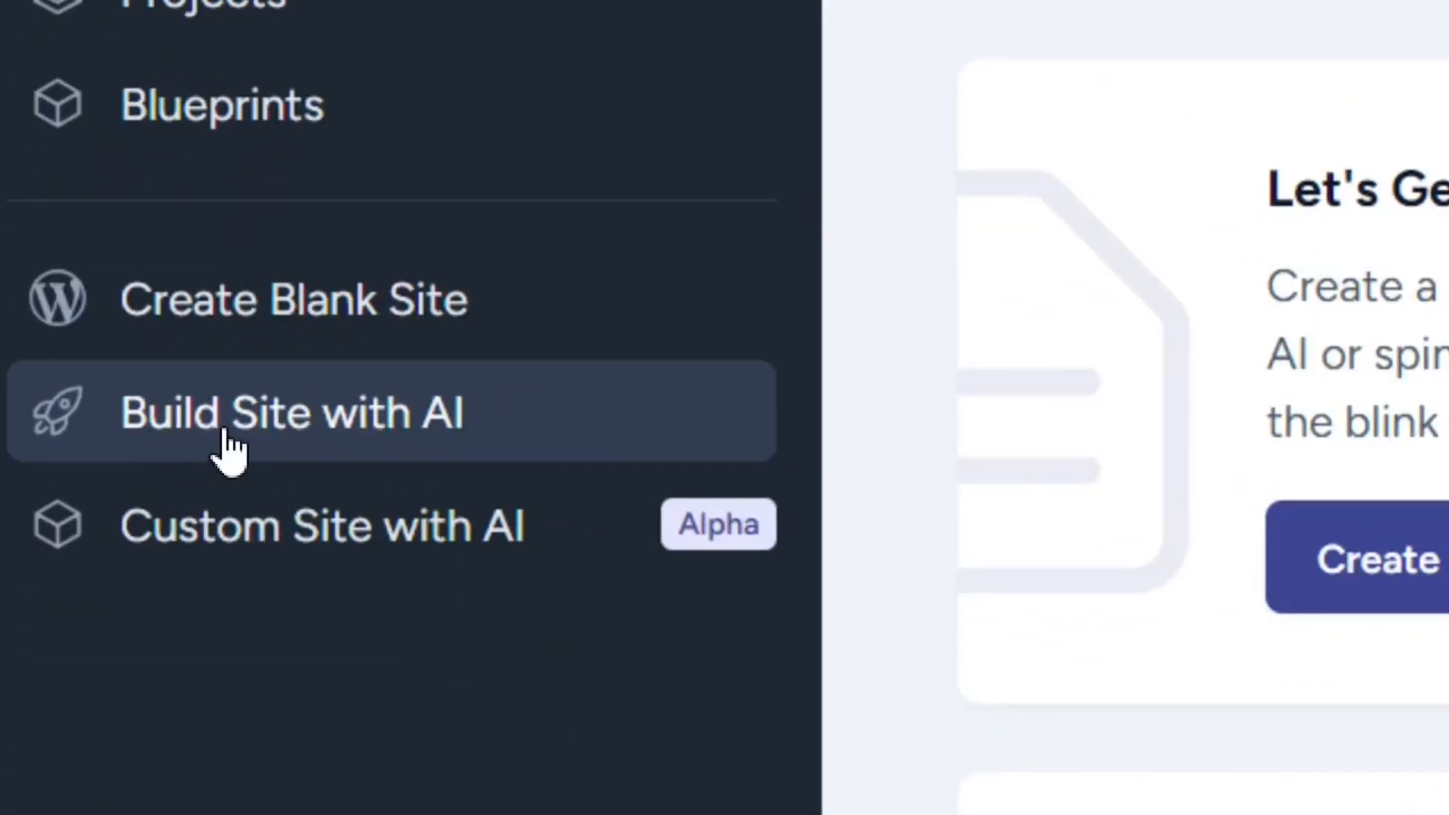
Start building a site with AI and name the website "Buy Best Reviews".
left_click(286, 436)
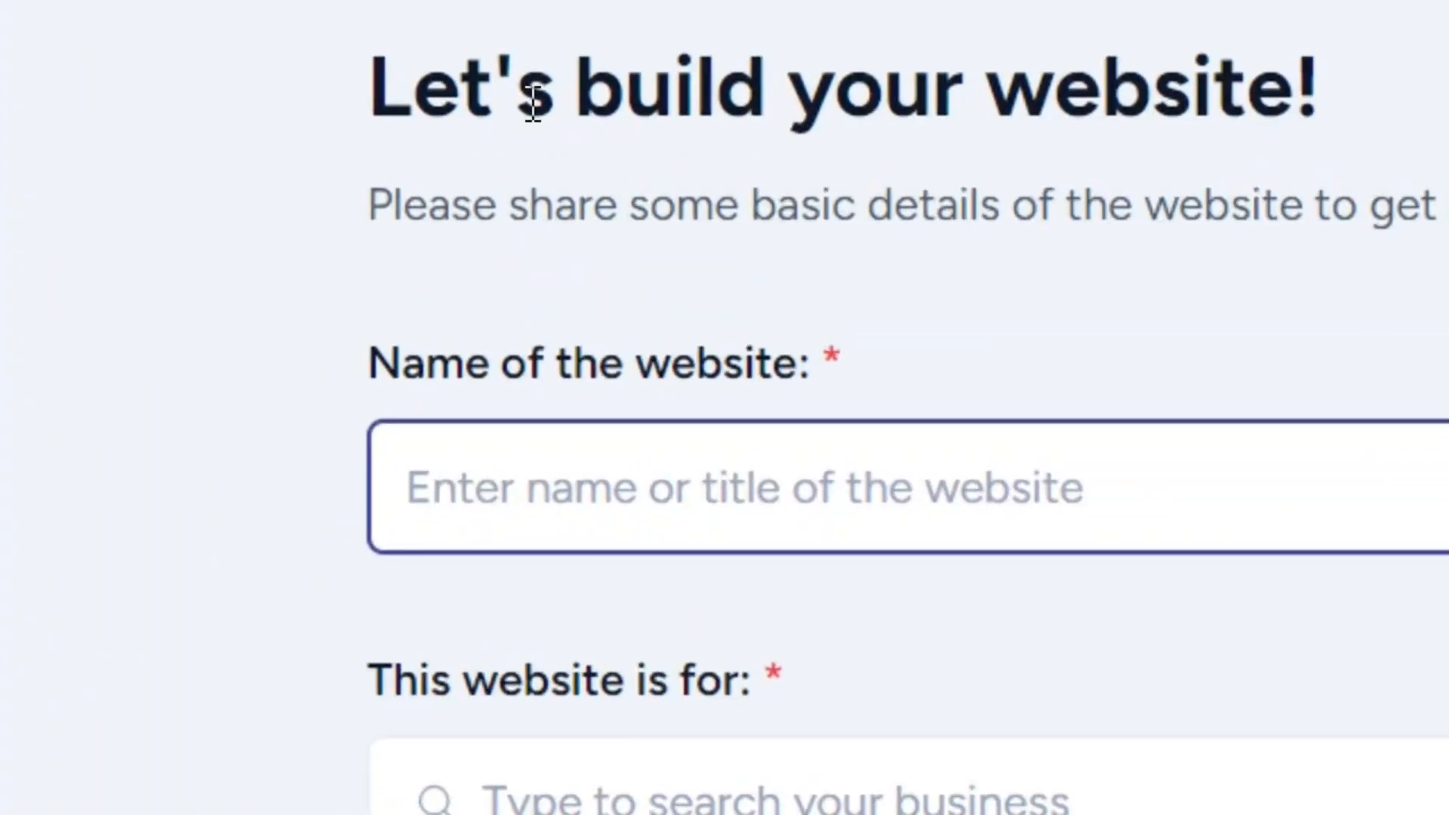
left_click_drag(559, 104, 651, 107)
left_click_drag(896, 219, 1029, 219)
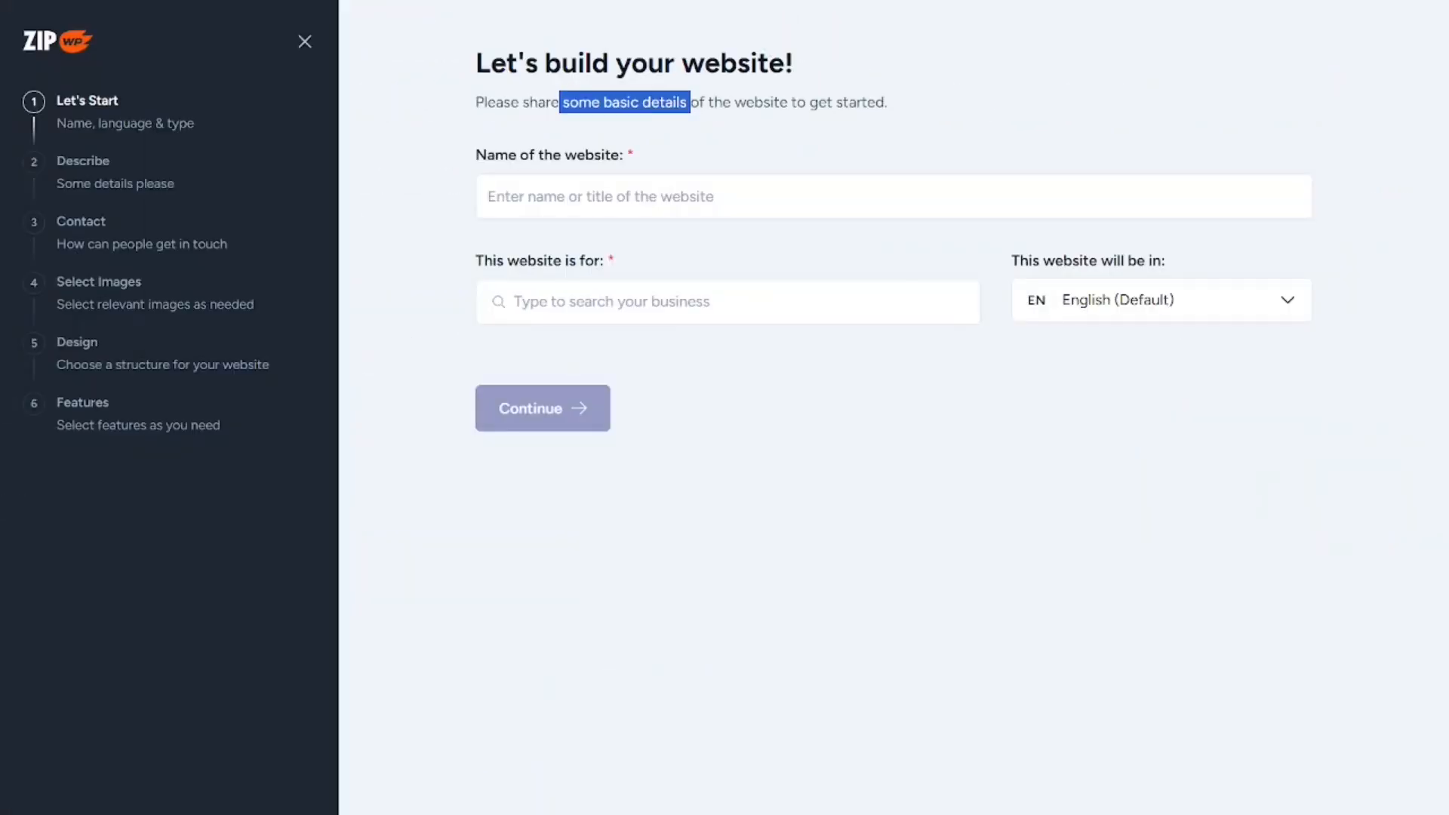
left_click(554, 176)
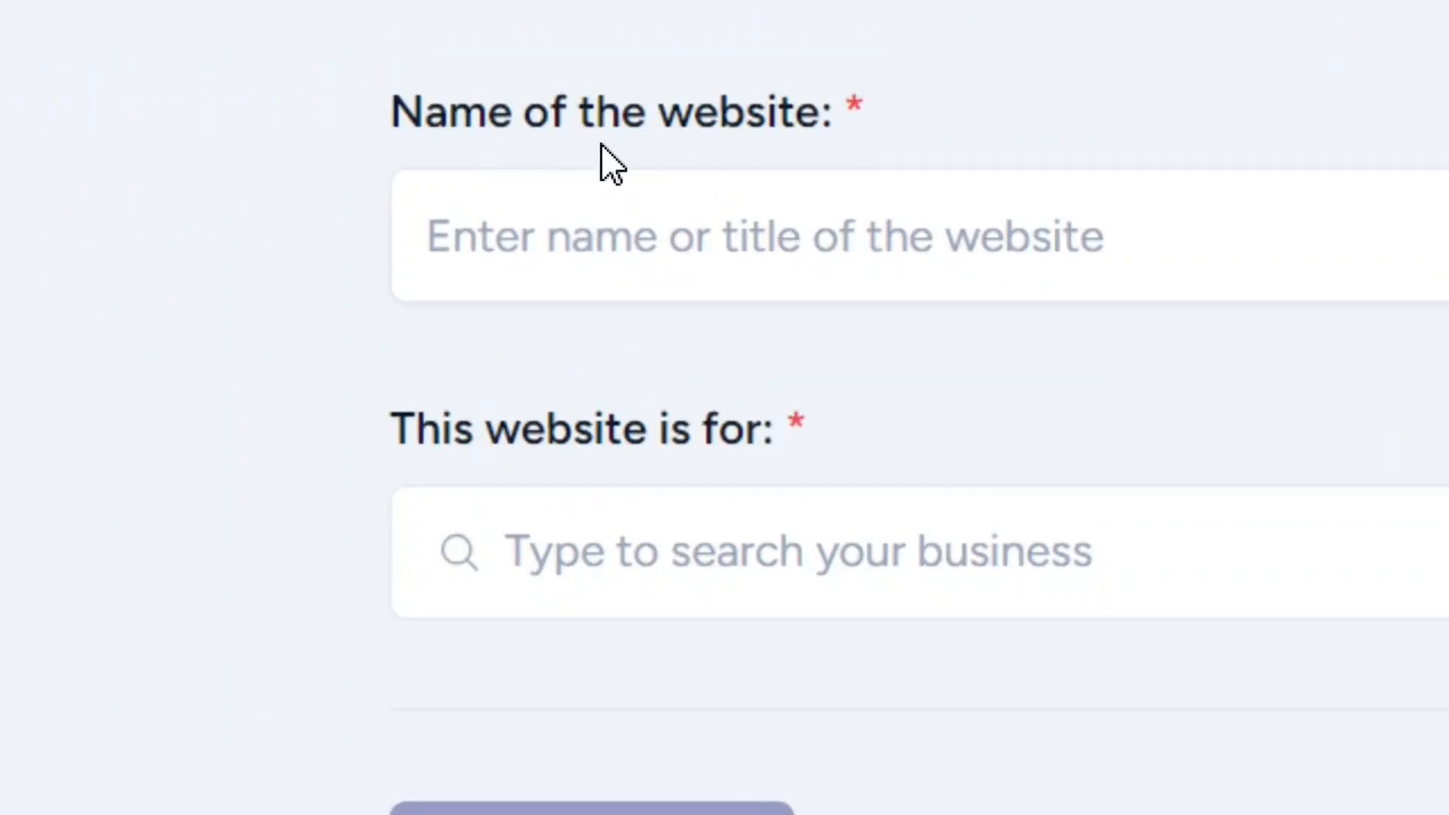
left_click(624, 242)
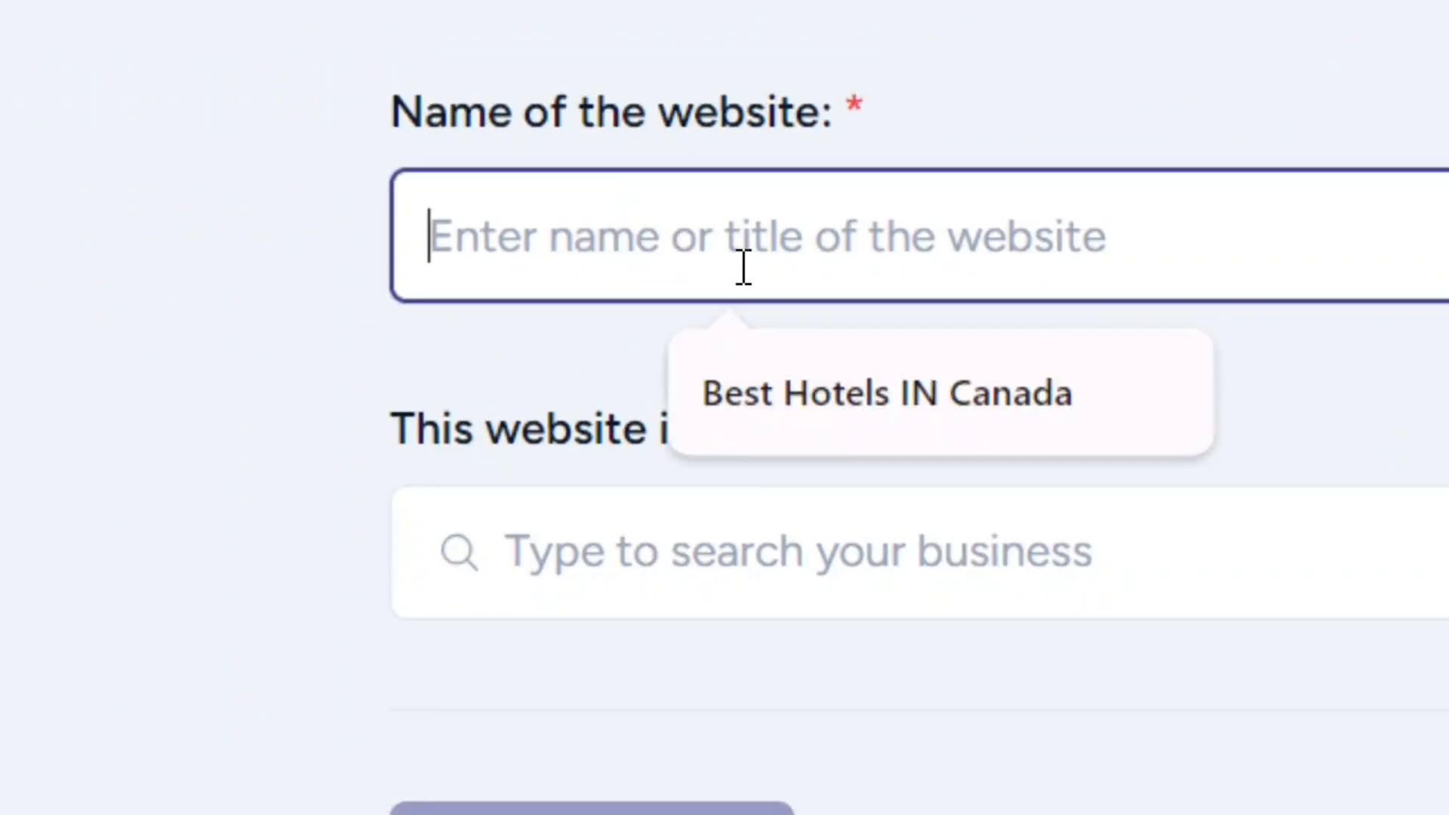
type("Buy Best Reviews")
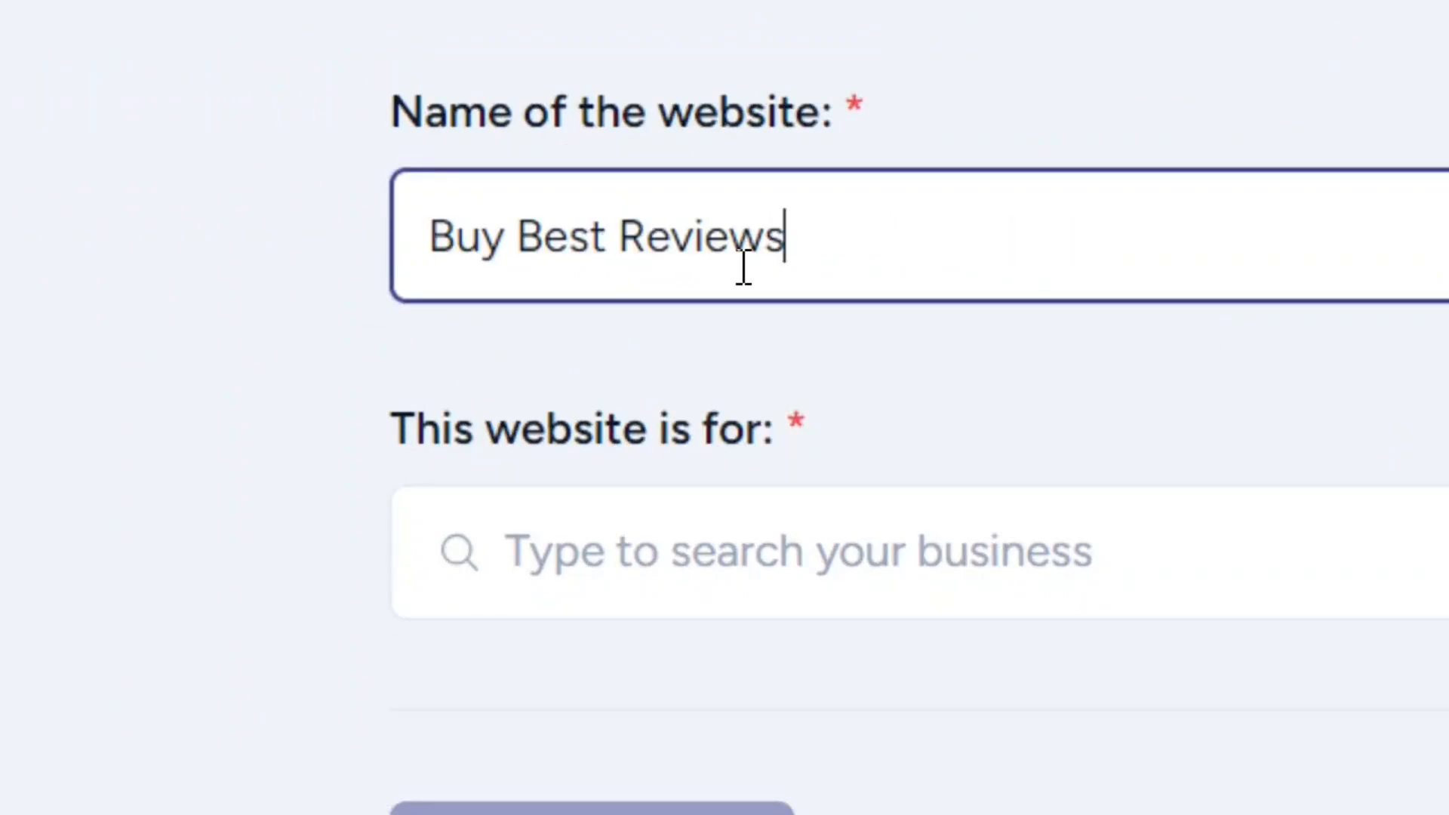
left_click_drag(828, 256, 408, 238)
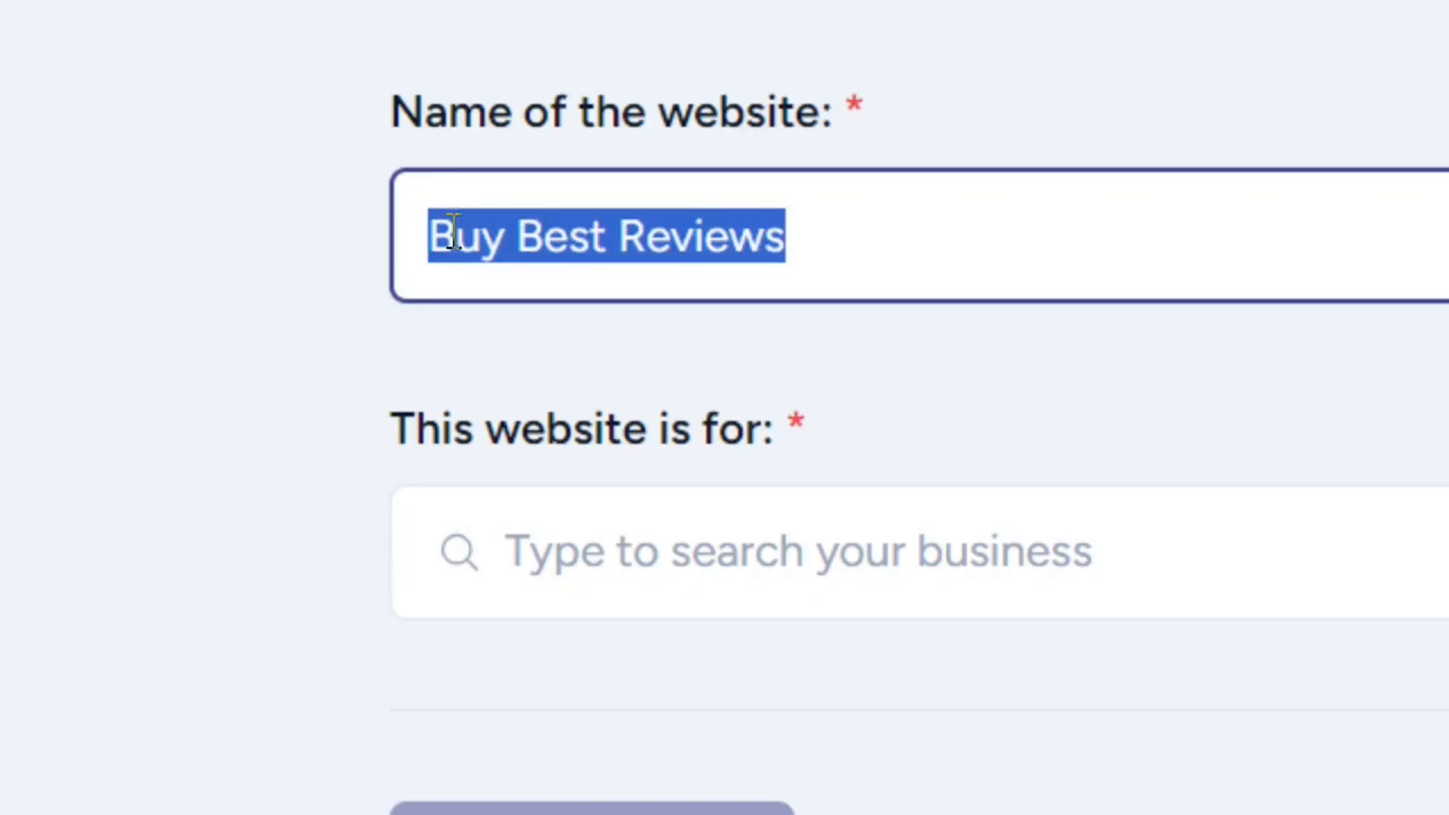
left_click(888, 242)
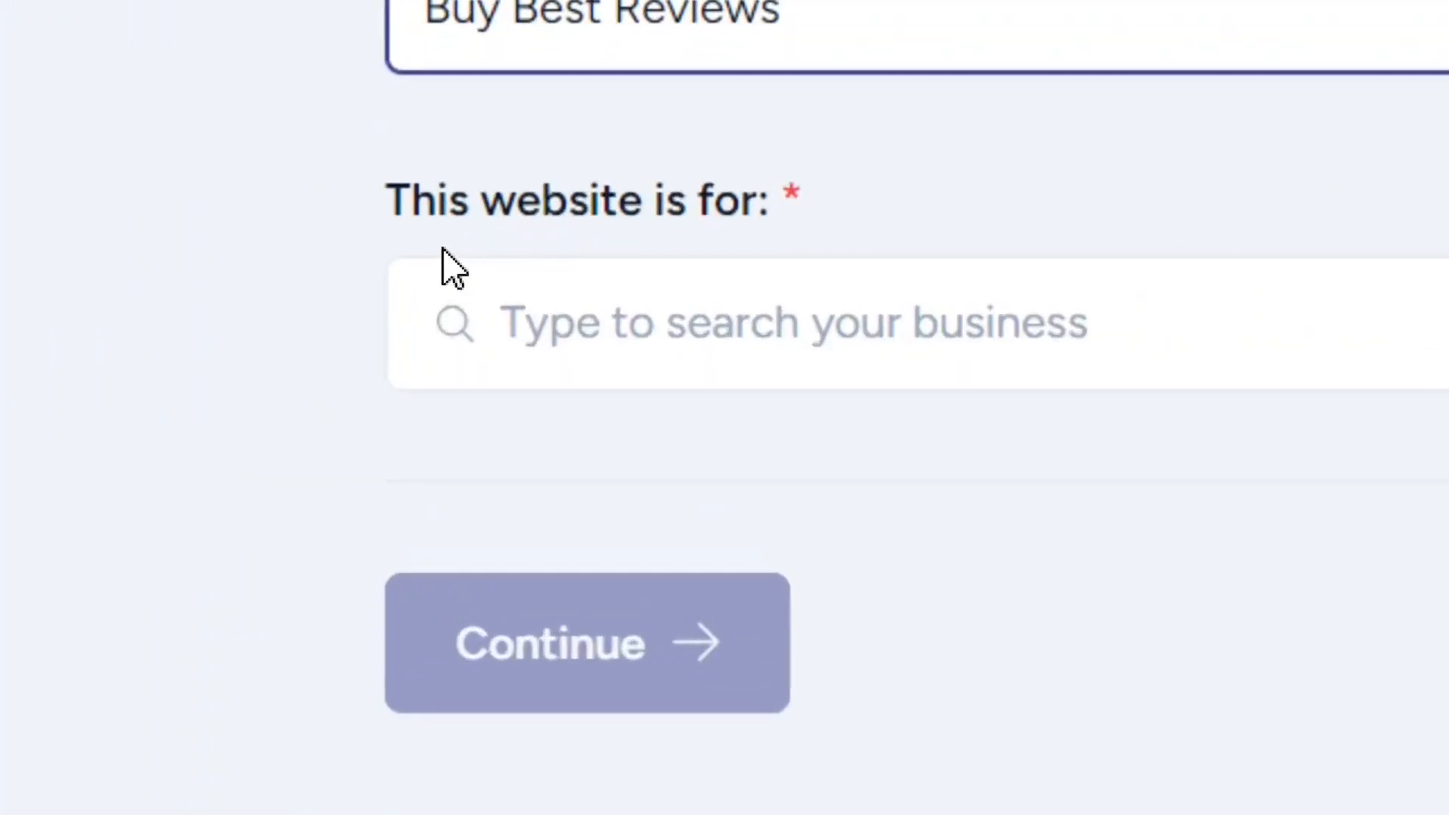
Set the website's business type to "product reviews", keep English as its language, and continue to the description.
left_click(695, 347)
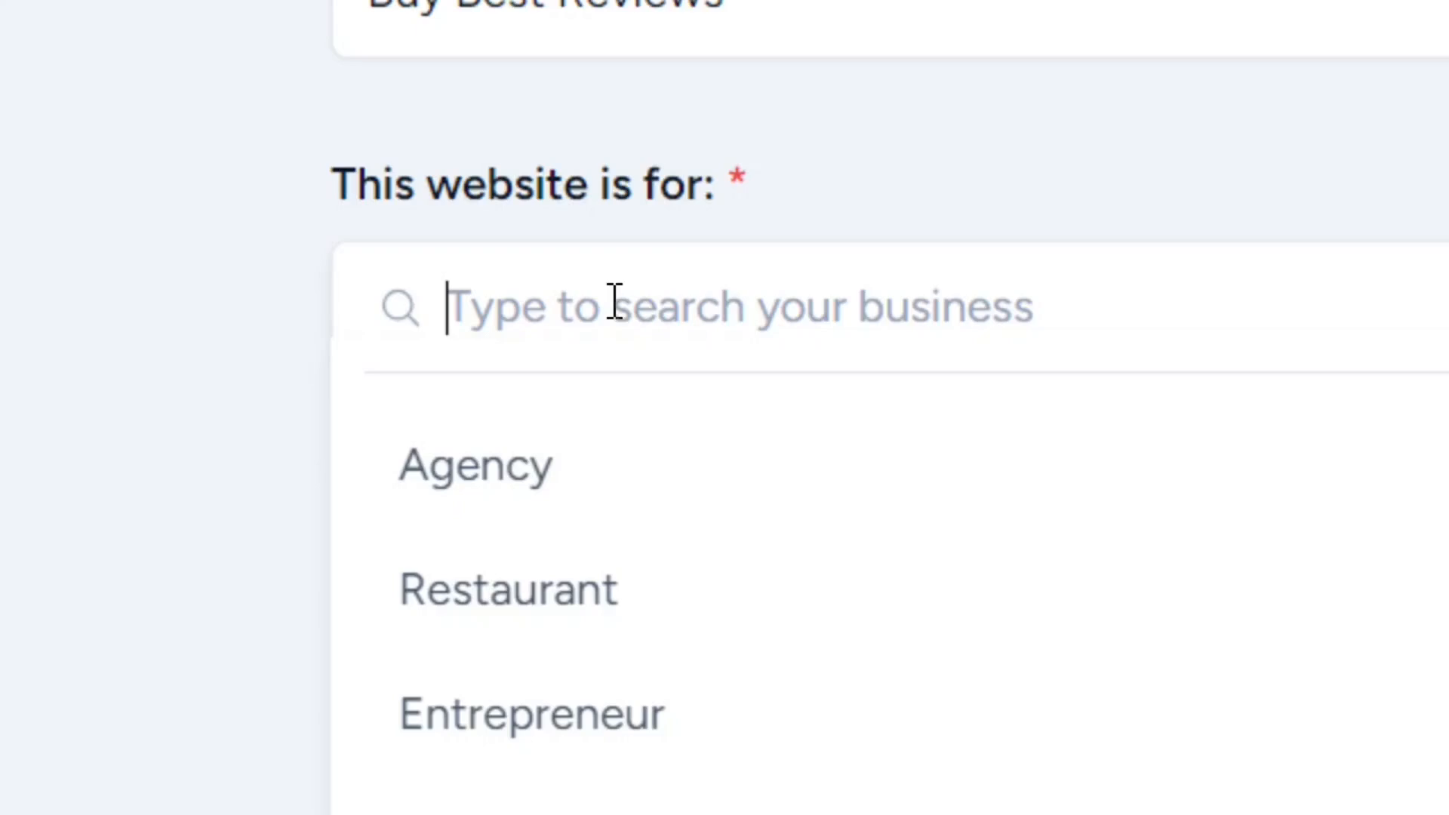
type("product reviews")
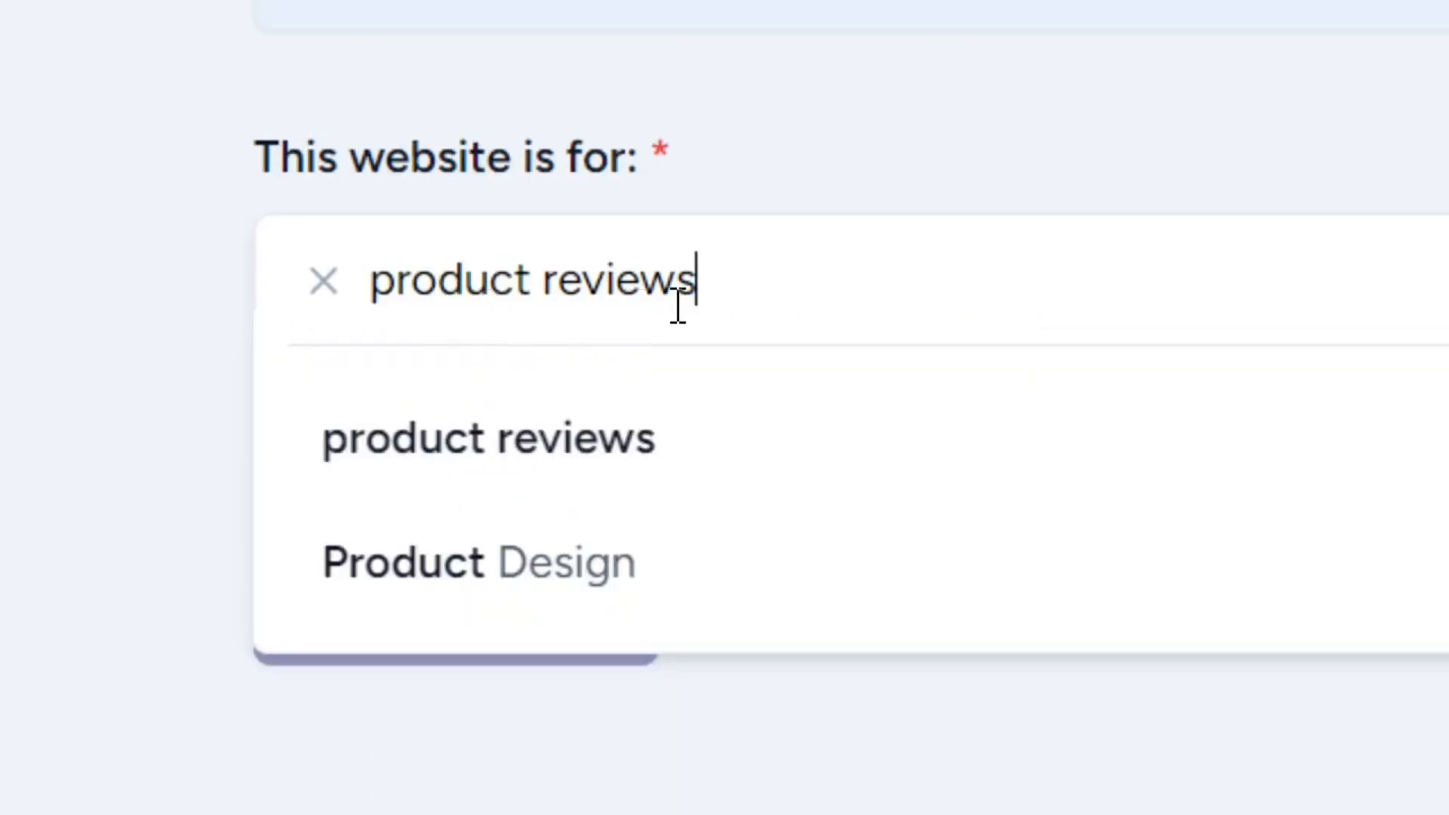
left_click(466, 453)
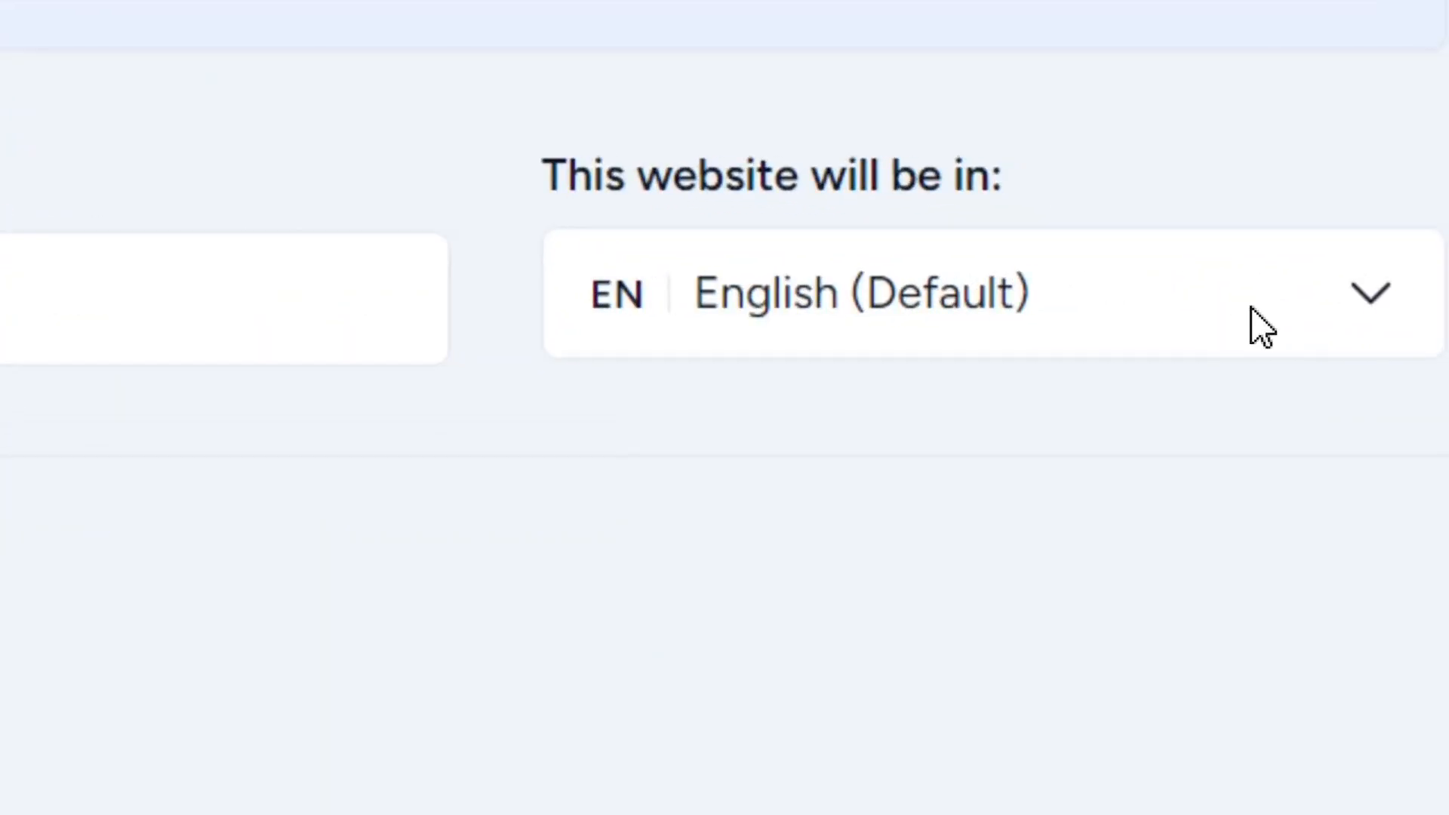
left_click(1286, 296)
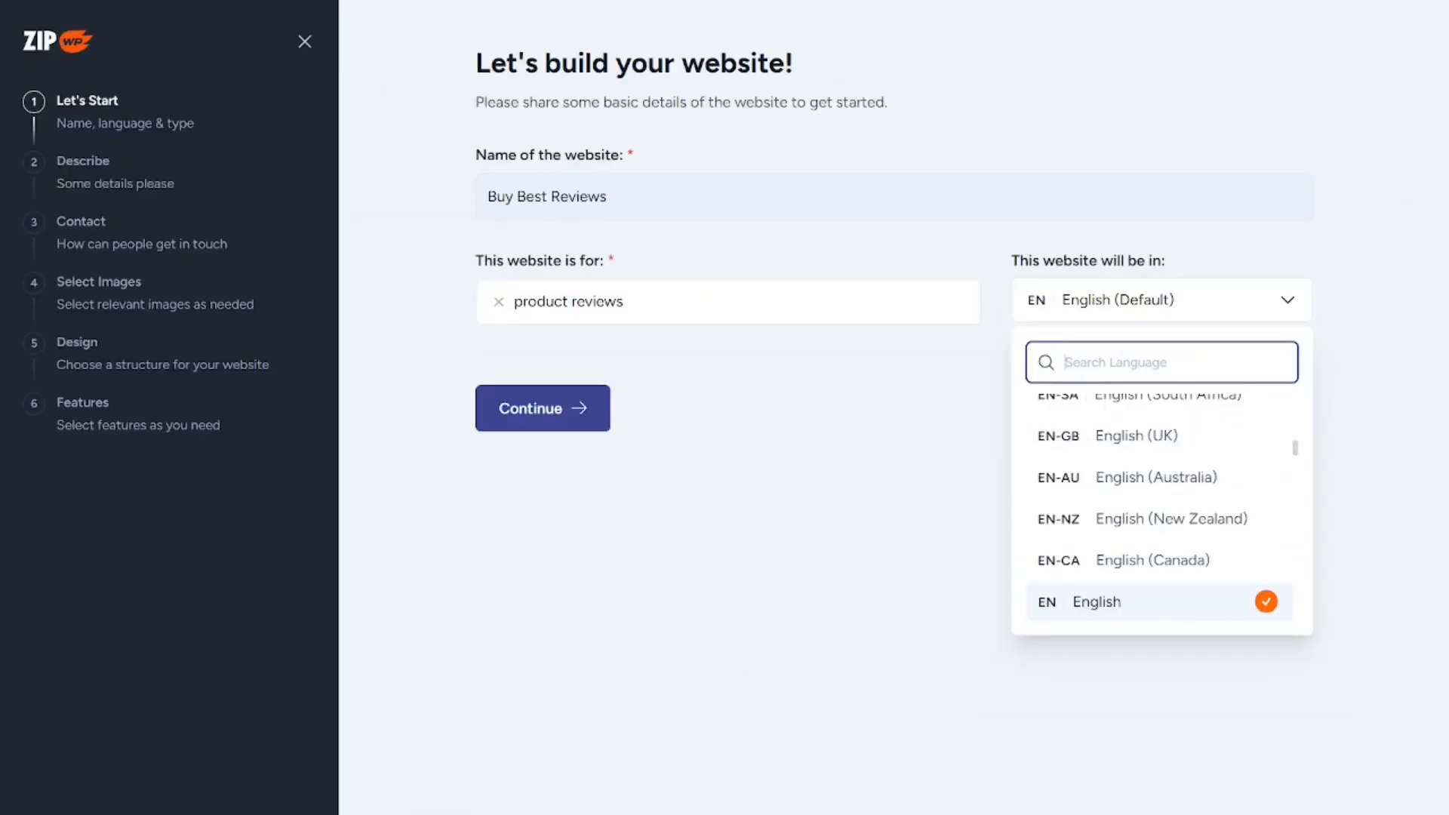
left_click(877, 636)
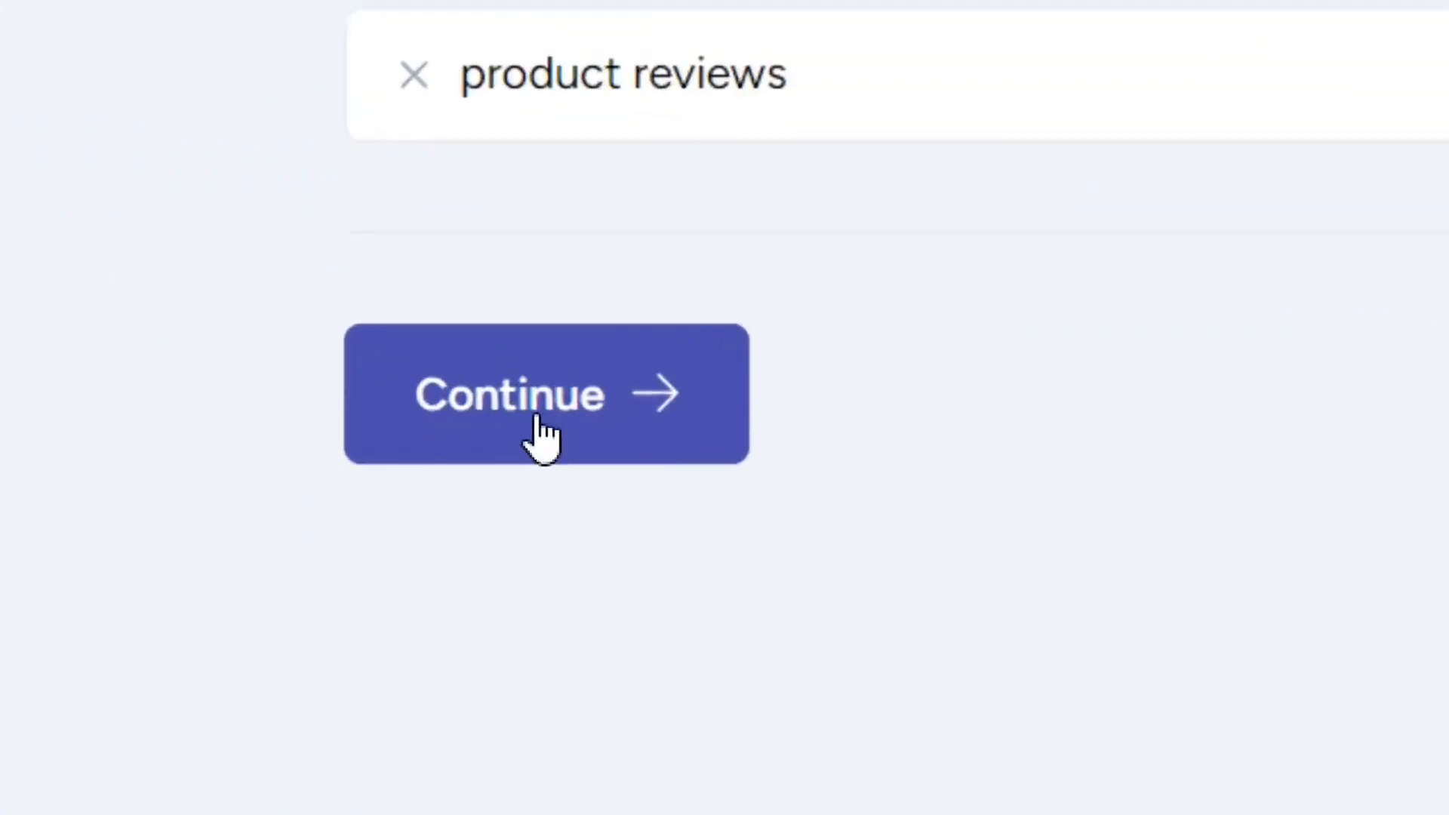
left_click(522, 434)
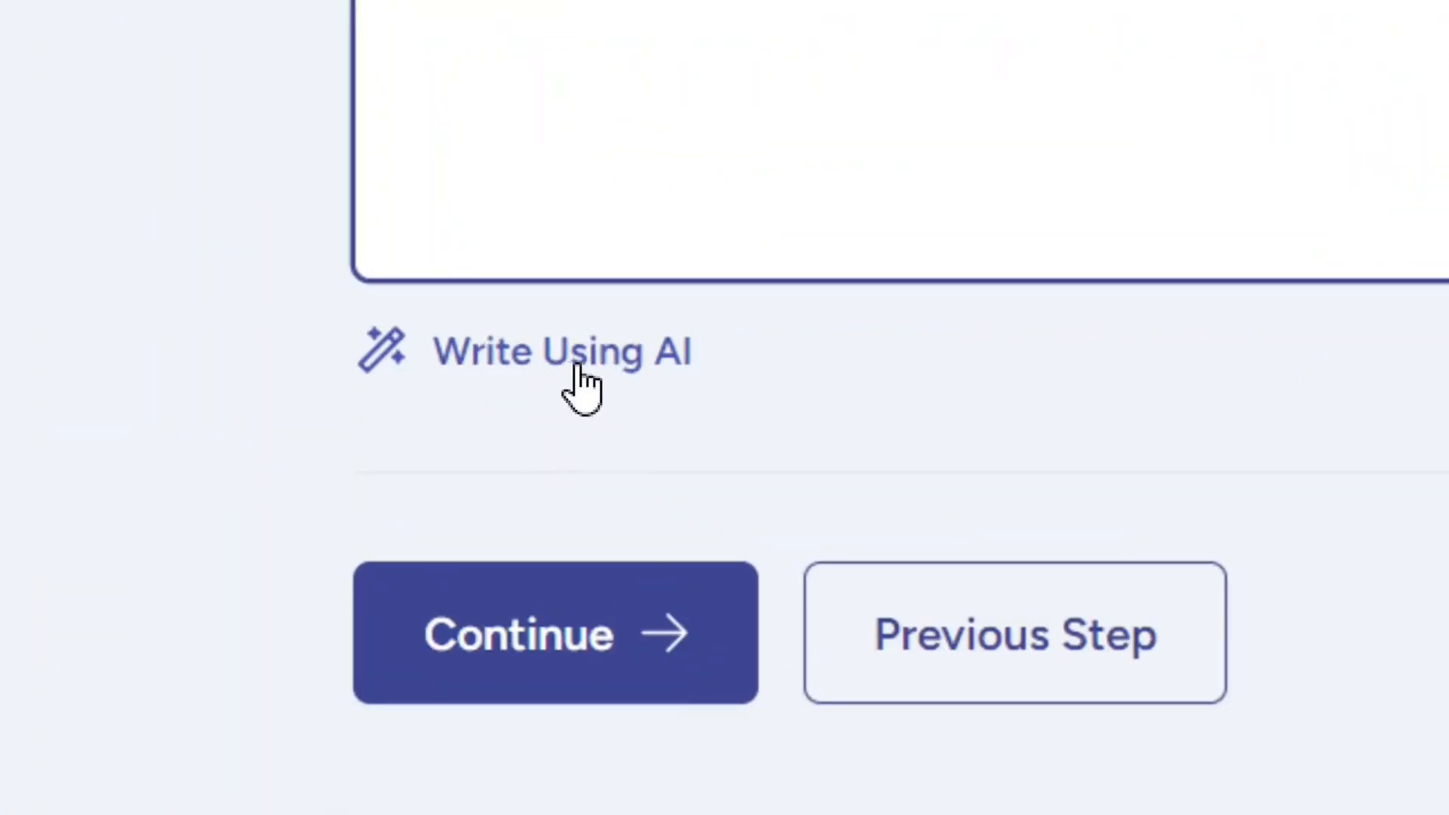
Write the site description using AI and change its founding year to 2000.
left_click(562, 362)
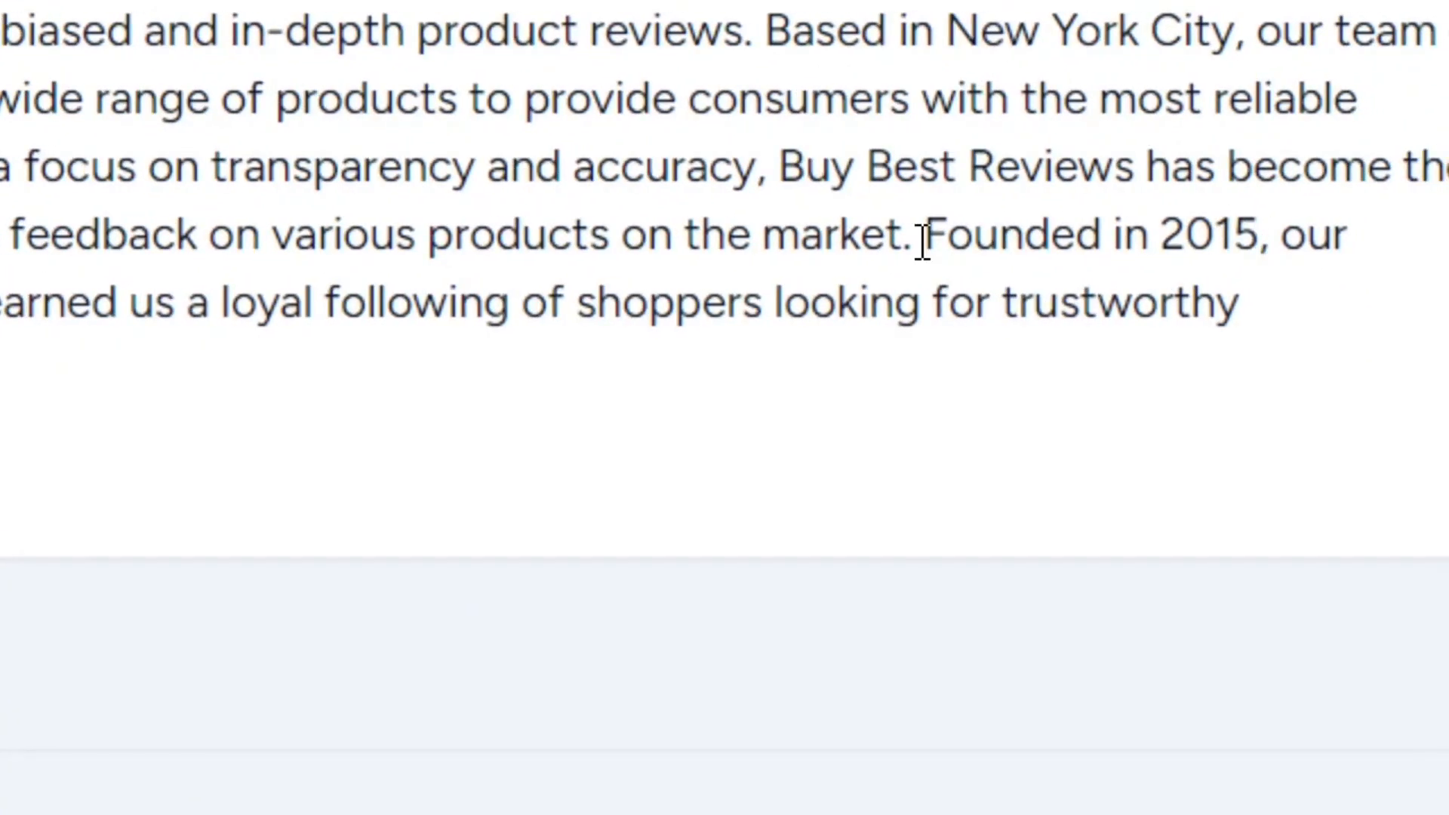
left_click_drag(922, 240, 1206, 248)
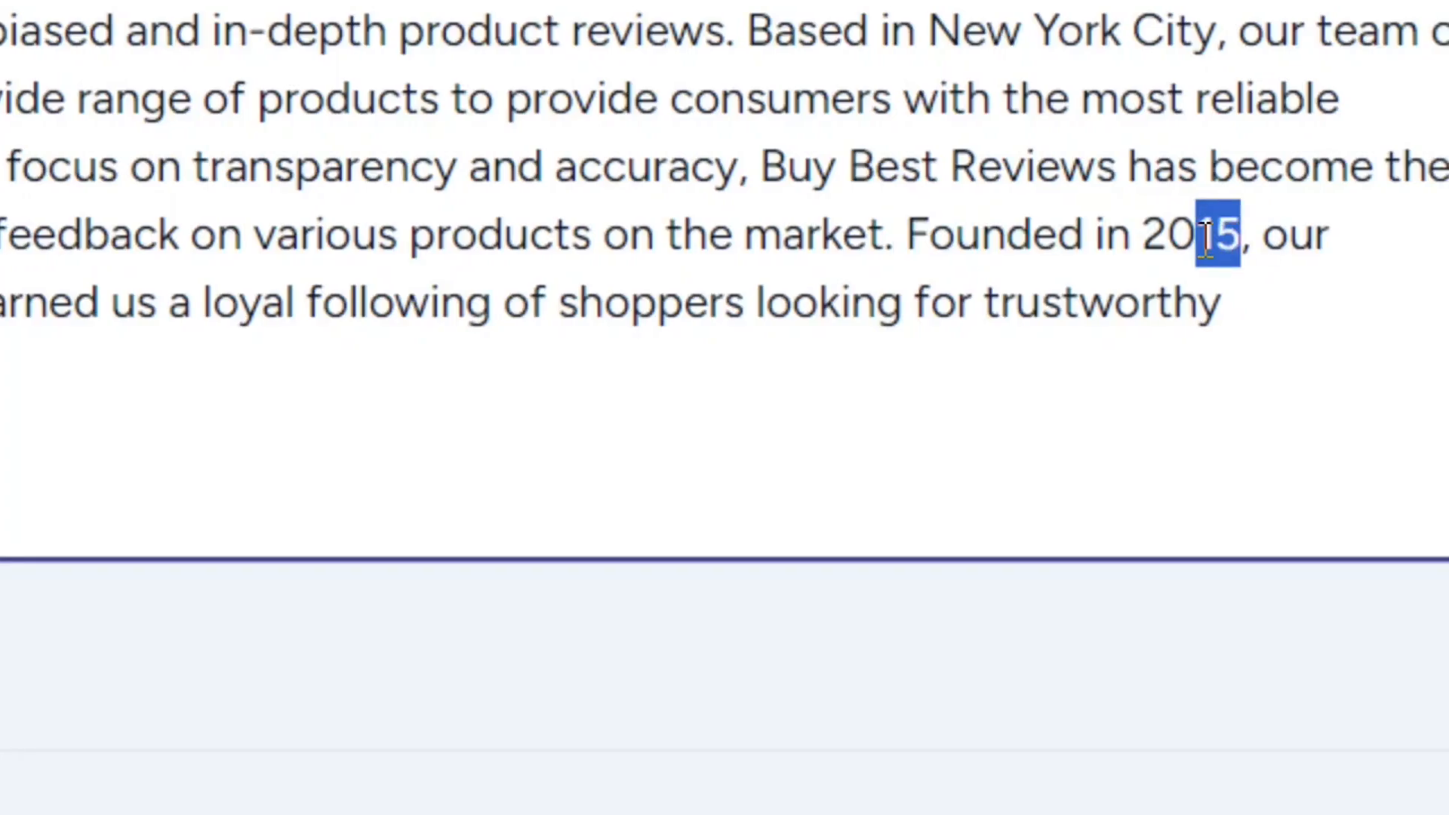
type("00")
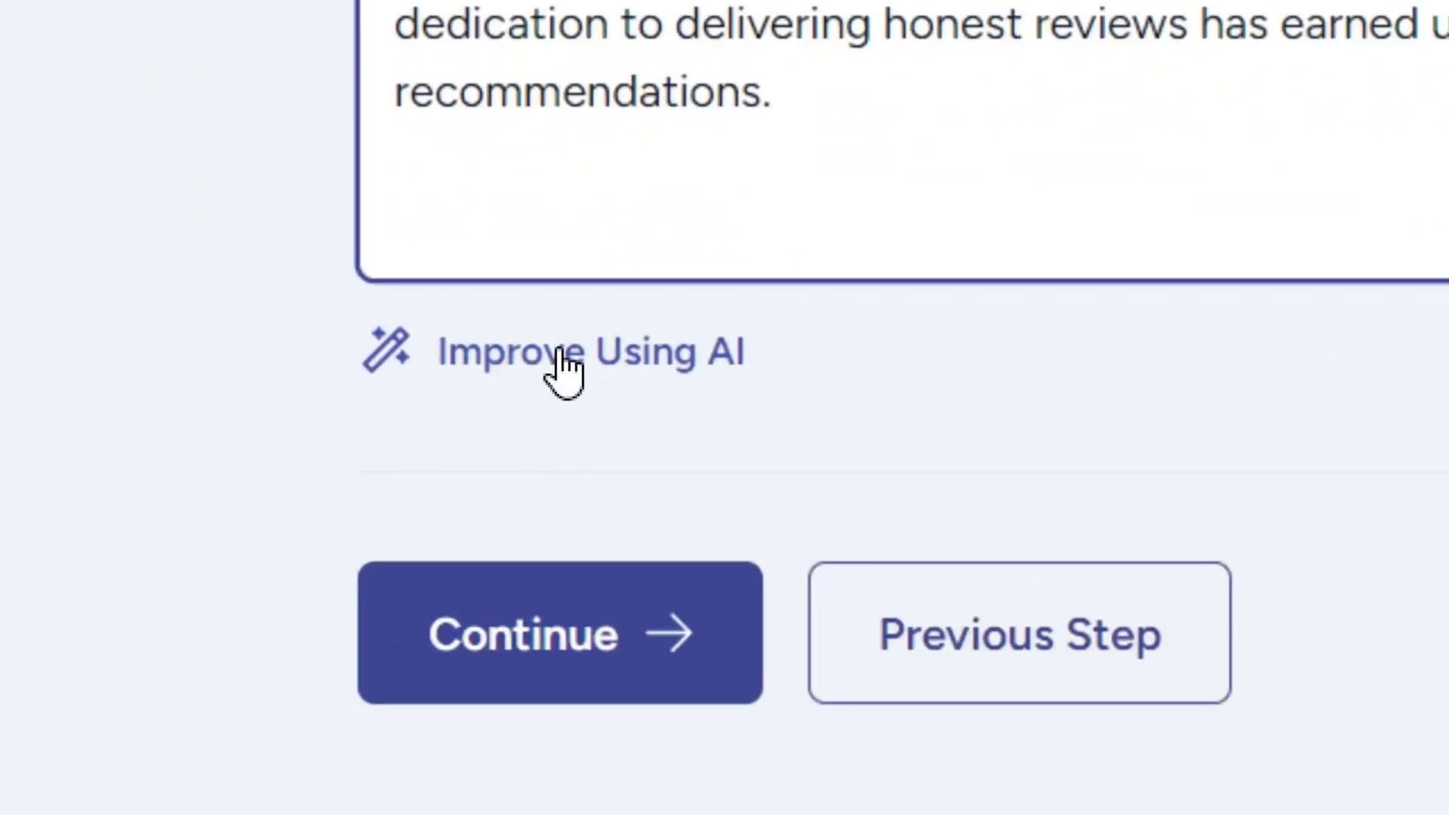
Improve the description using AI, compare both versions, keep the second one, and continue to the contact details.
left_click(559, 351)
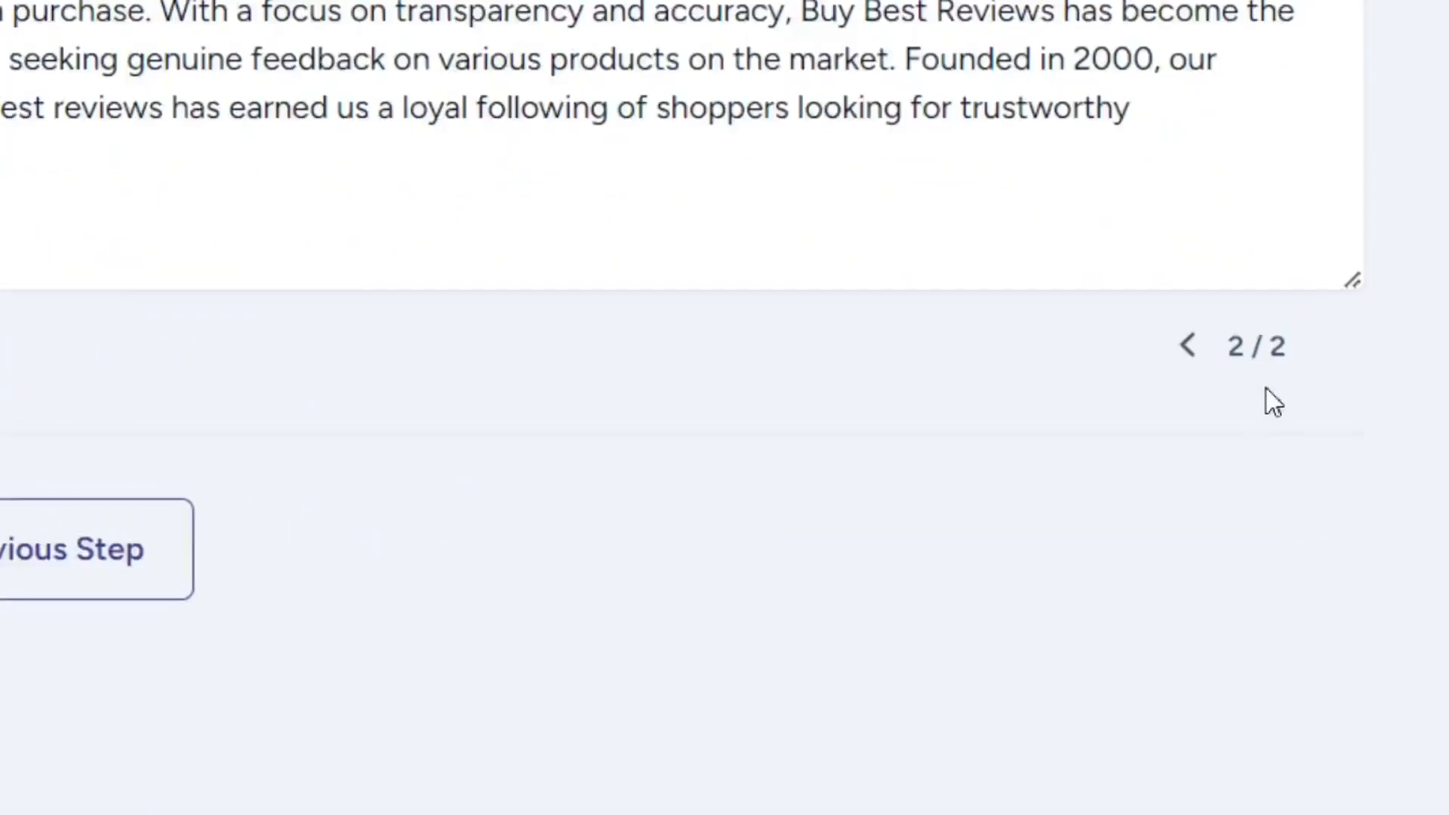
left_click(1171, 344)
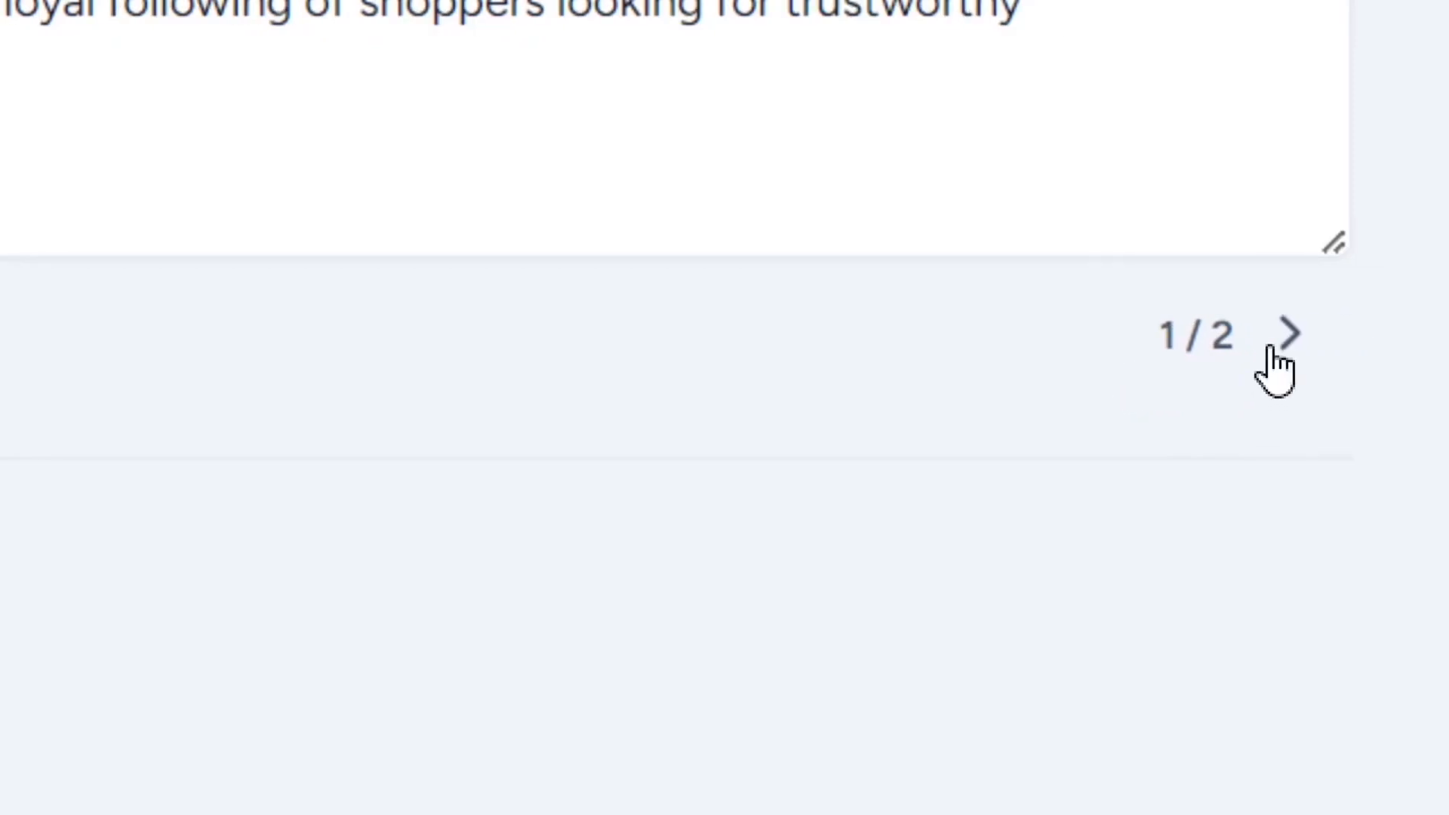
left_click(1268, 341)
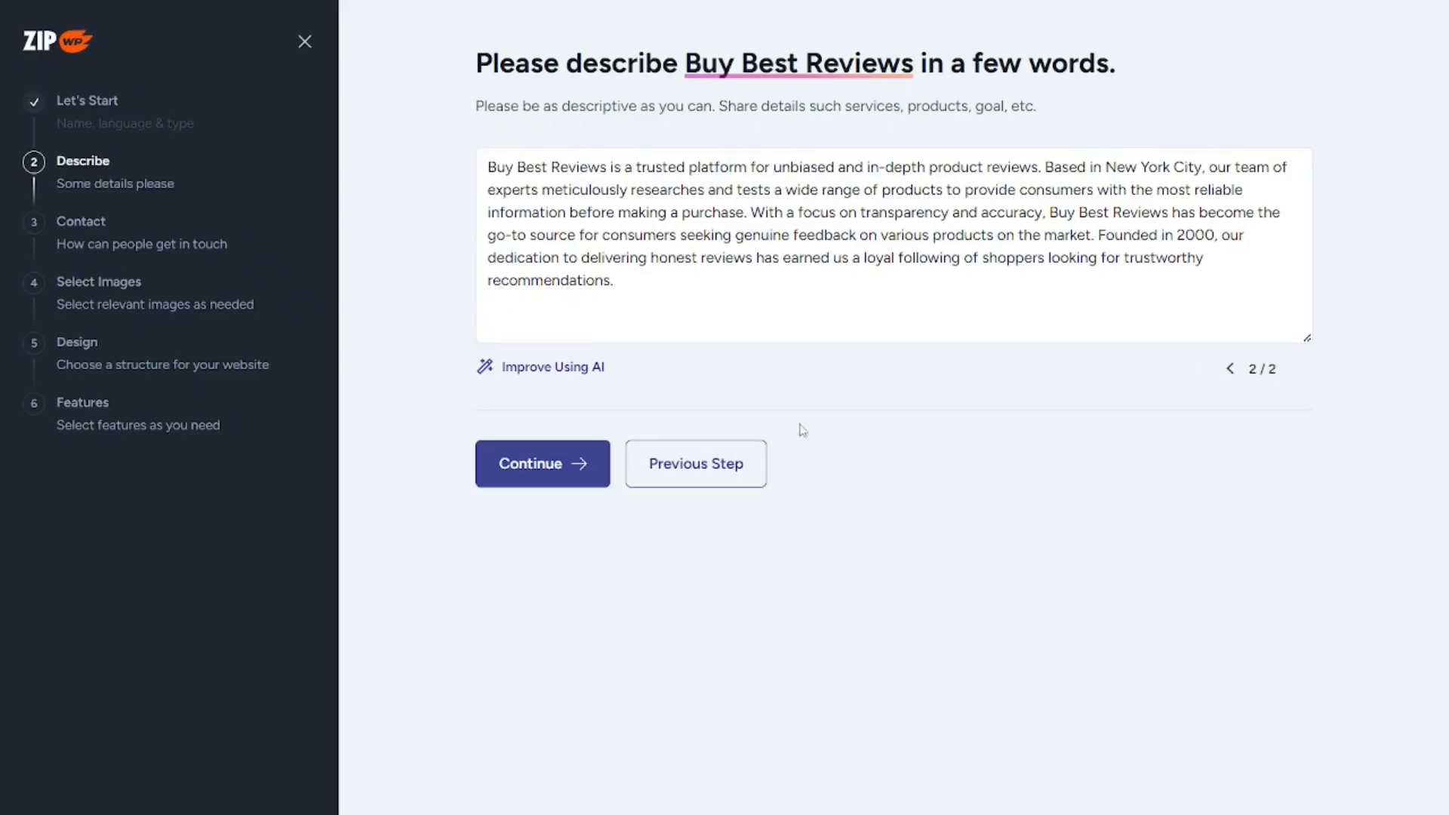
left_click(541, 483)
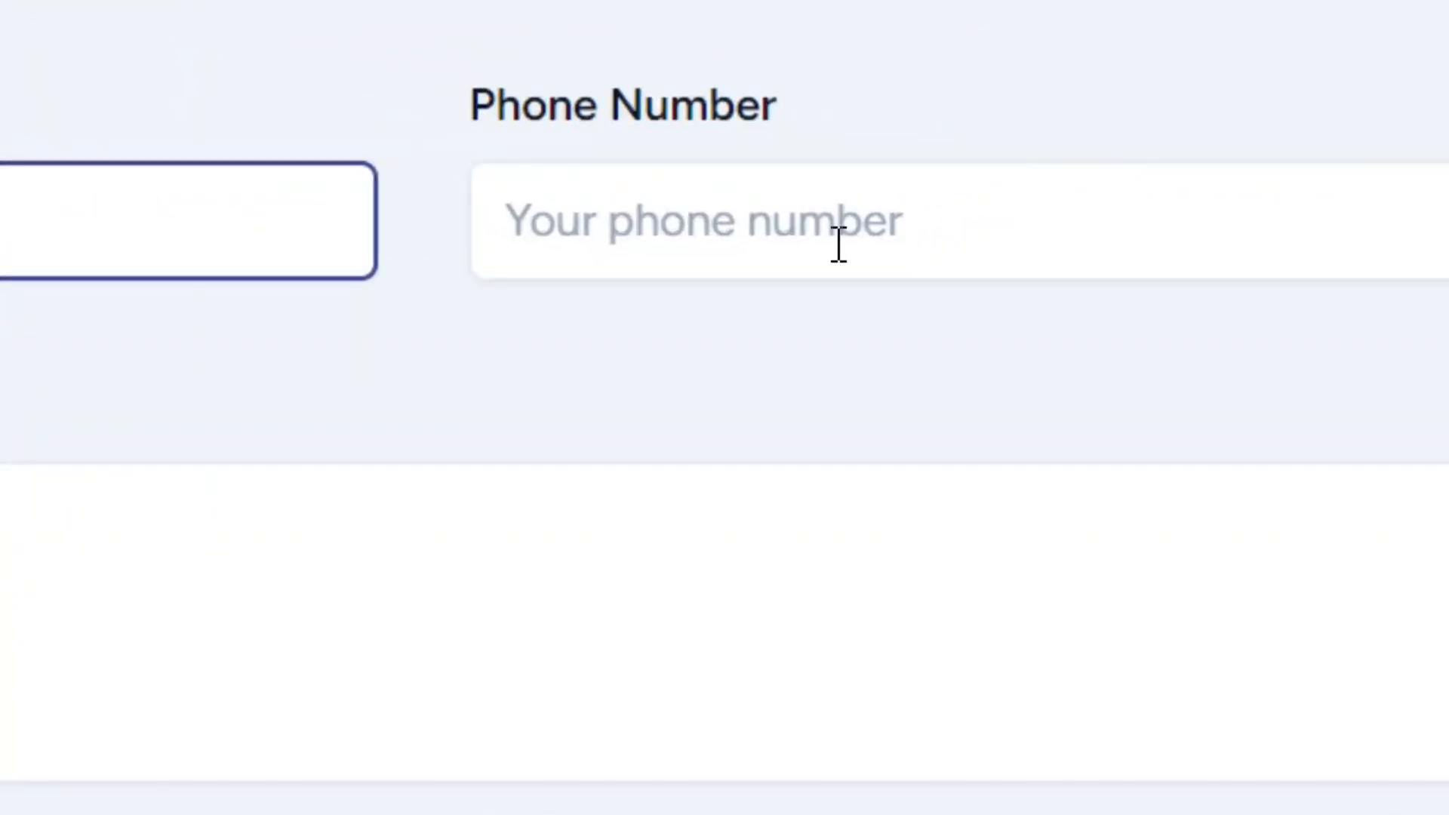
Check the phone, address and social media options, leave them empty, and skip the contact details.
left_click(839, 243)
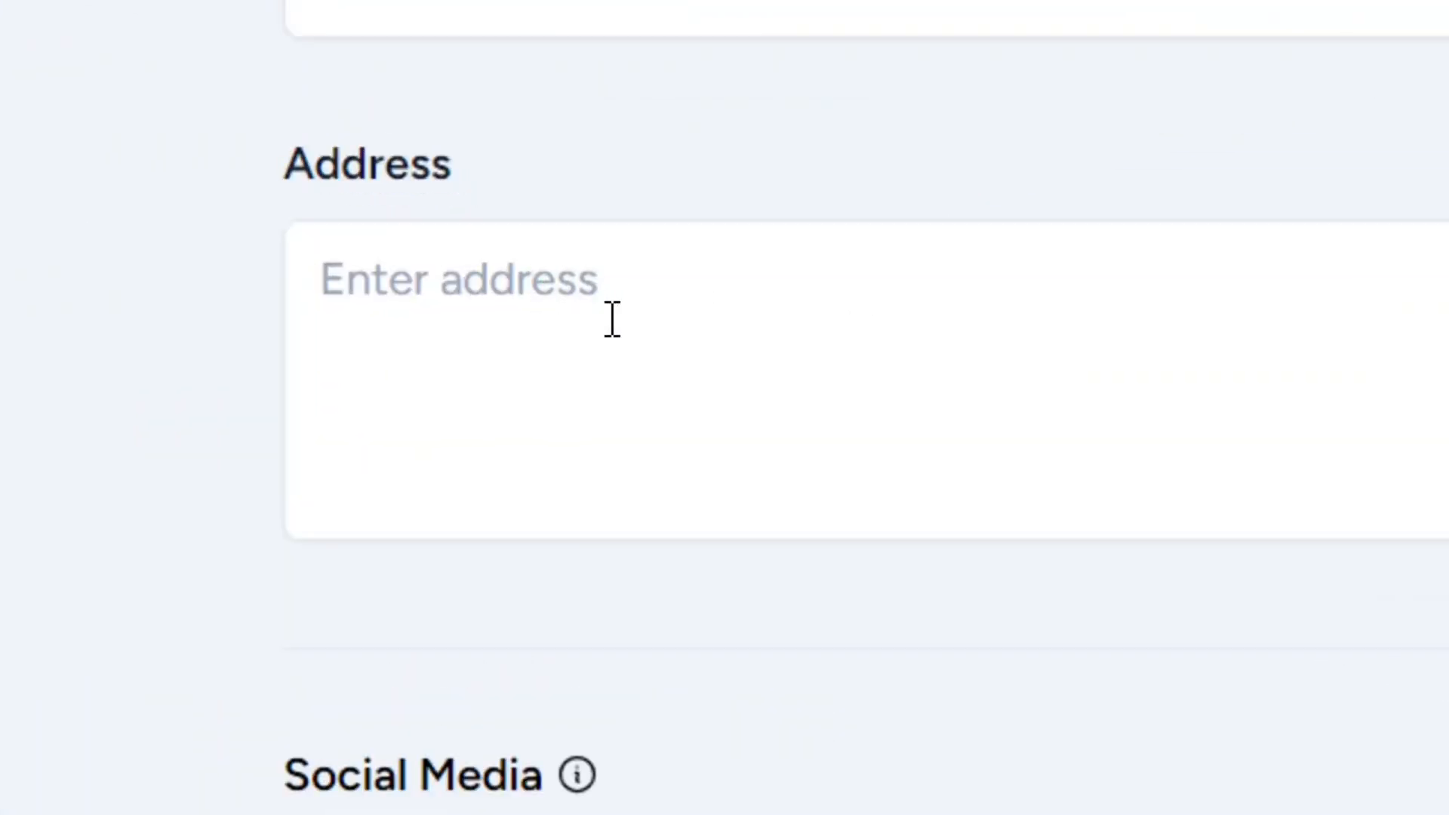
left_click(612, 320)
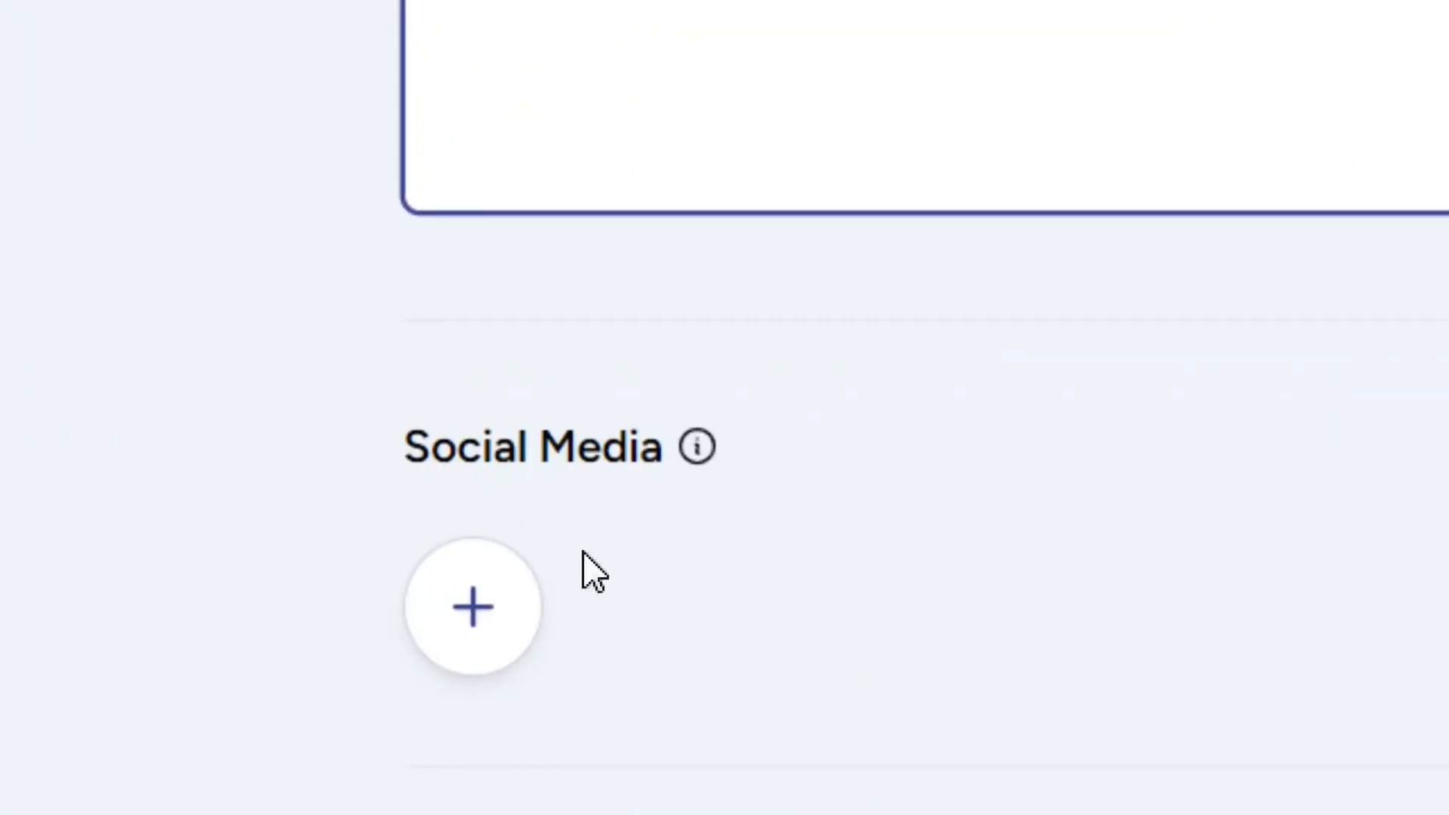
left_click(469, 628)
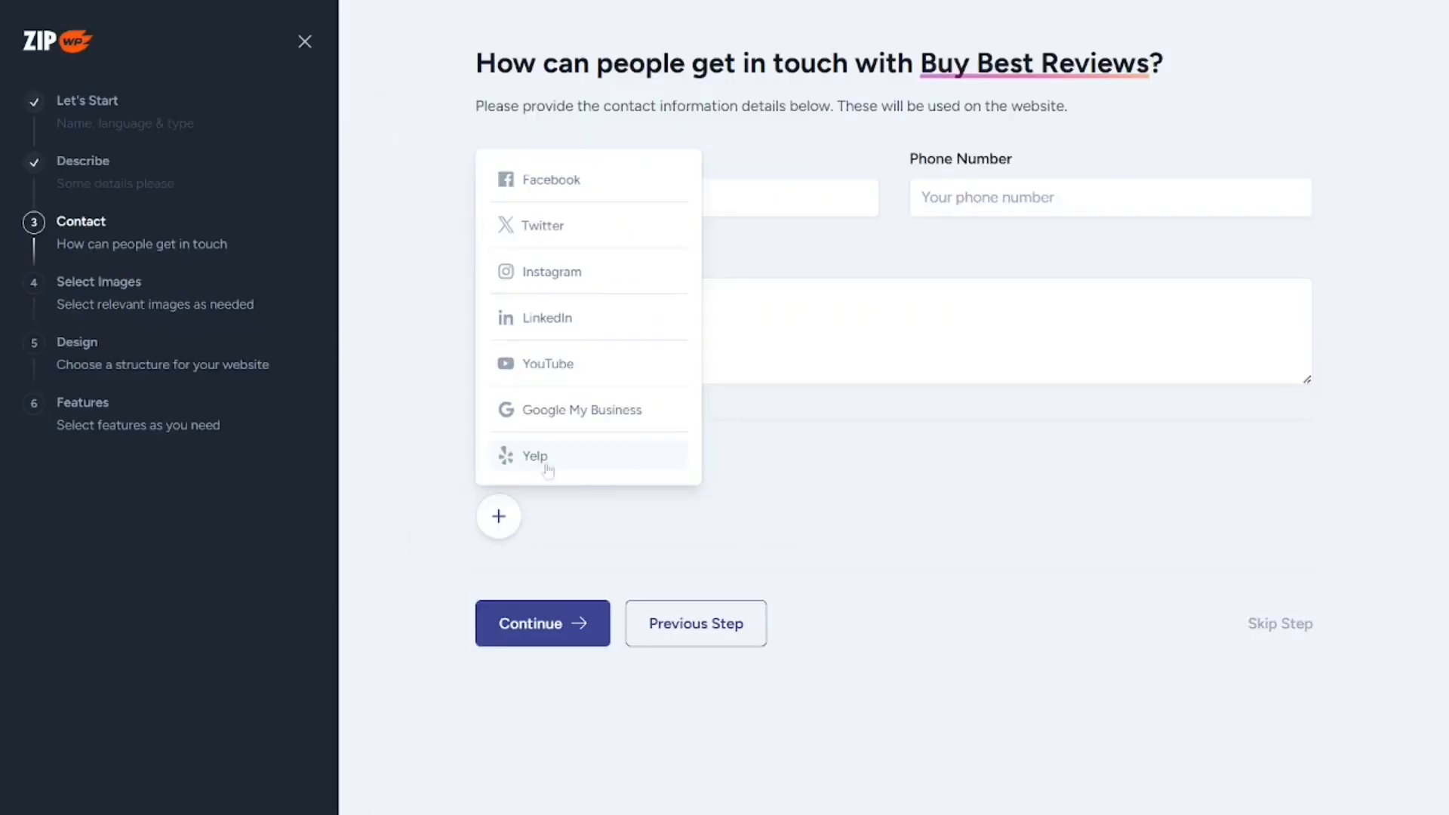
left_click(959, 510)
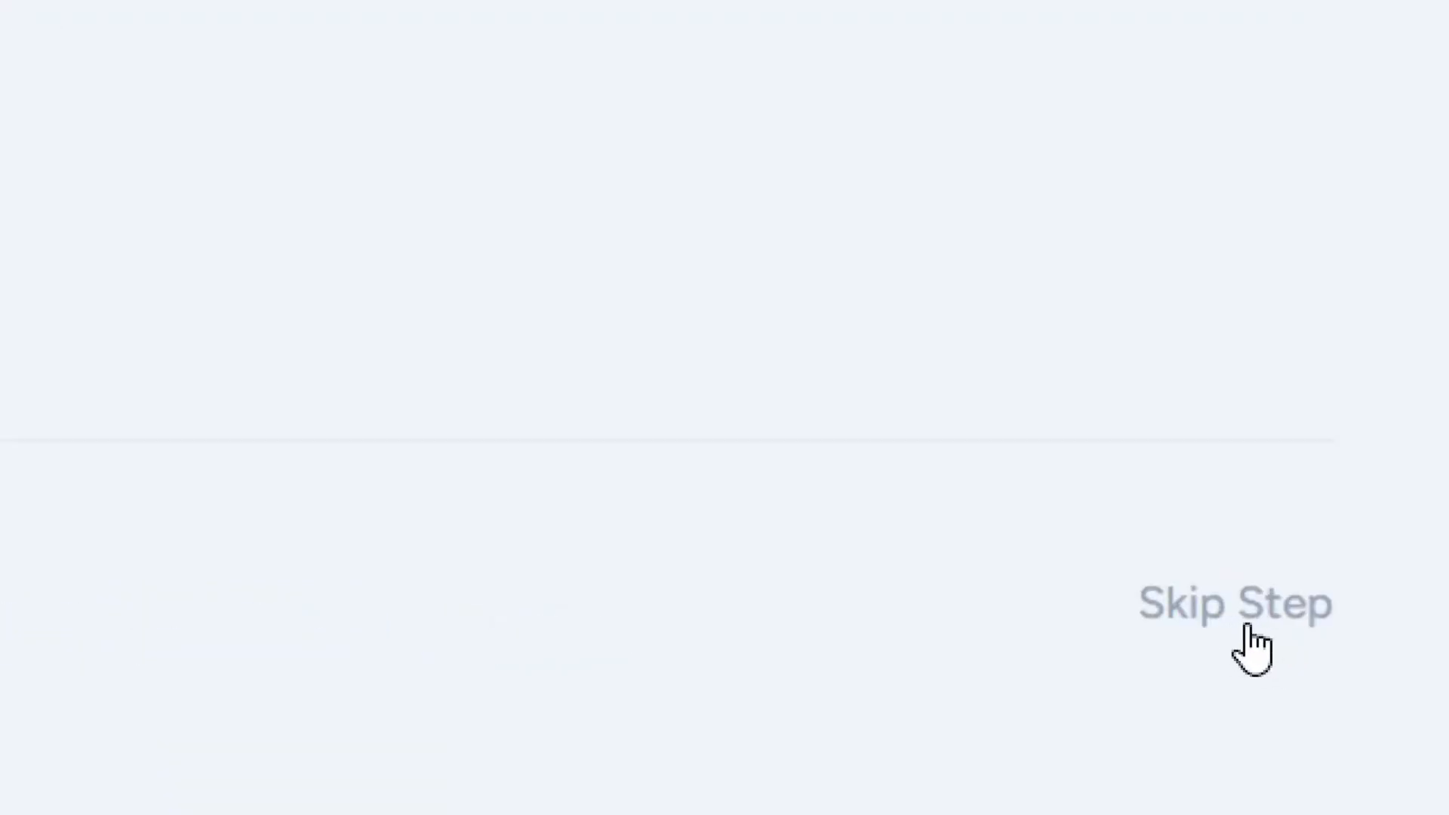
left_click(1250, 610)
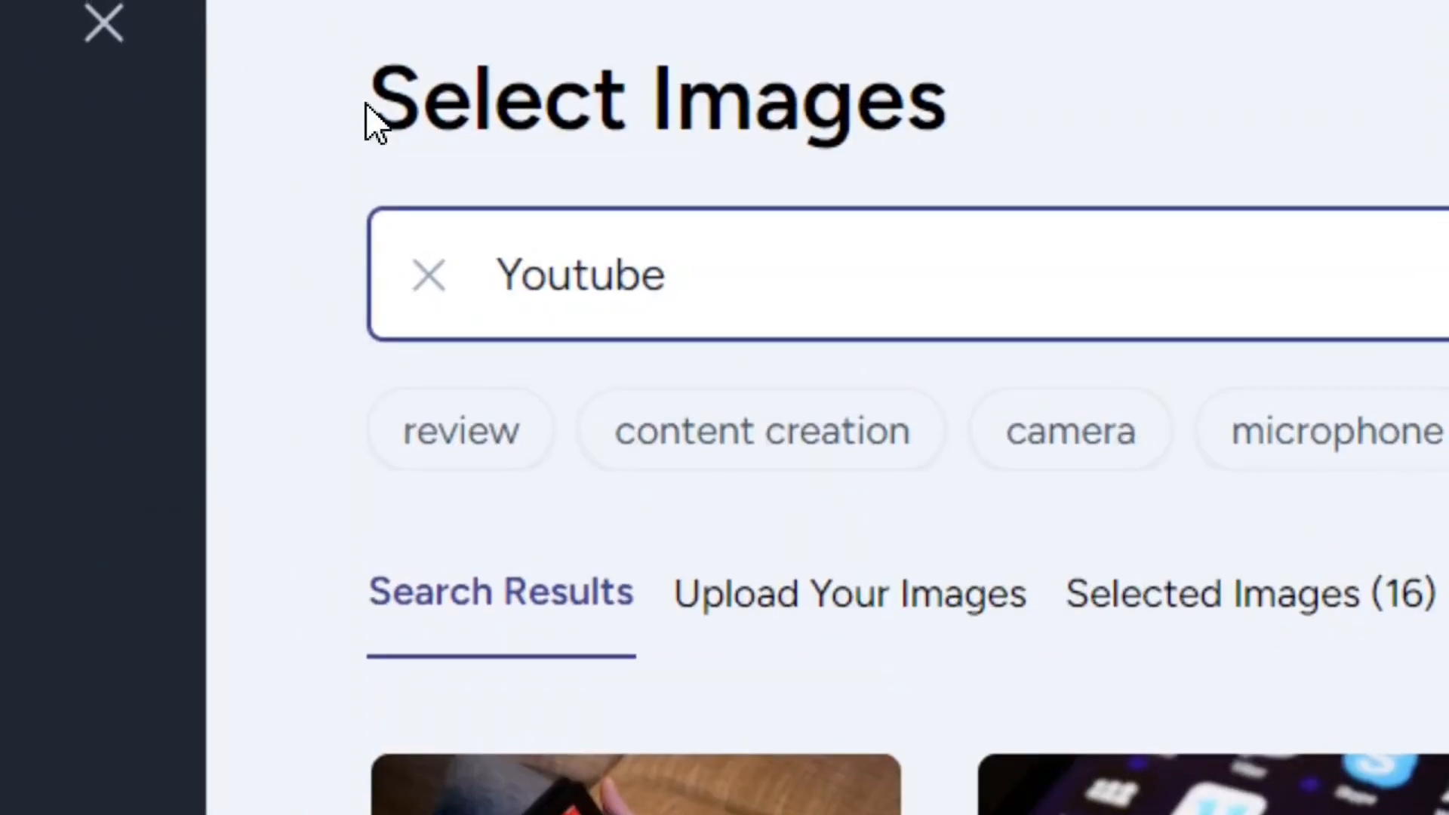
Show the suggested microphone images and select three photos of silver studio microphones for the website.
left_click_drag(392, 73, 527, 74)
left_click_drag(768, 123, 1052, 151)
left_click(1022, 107)
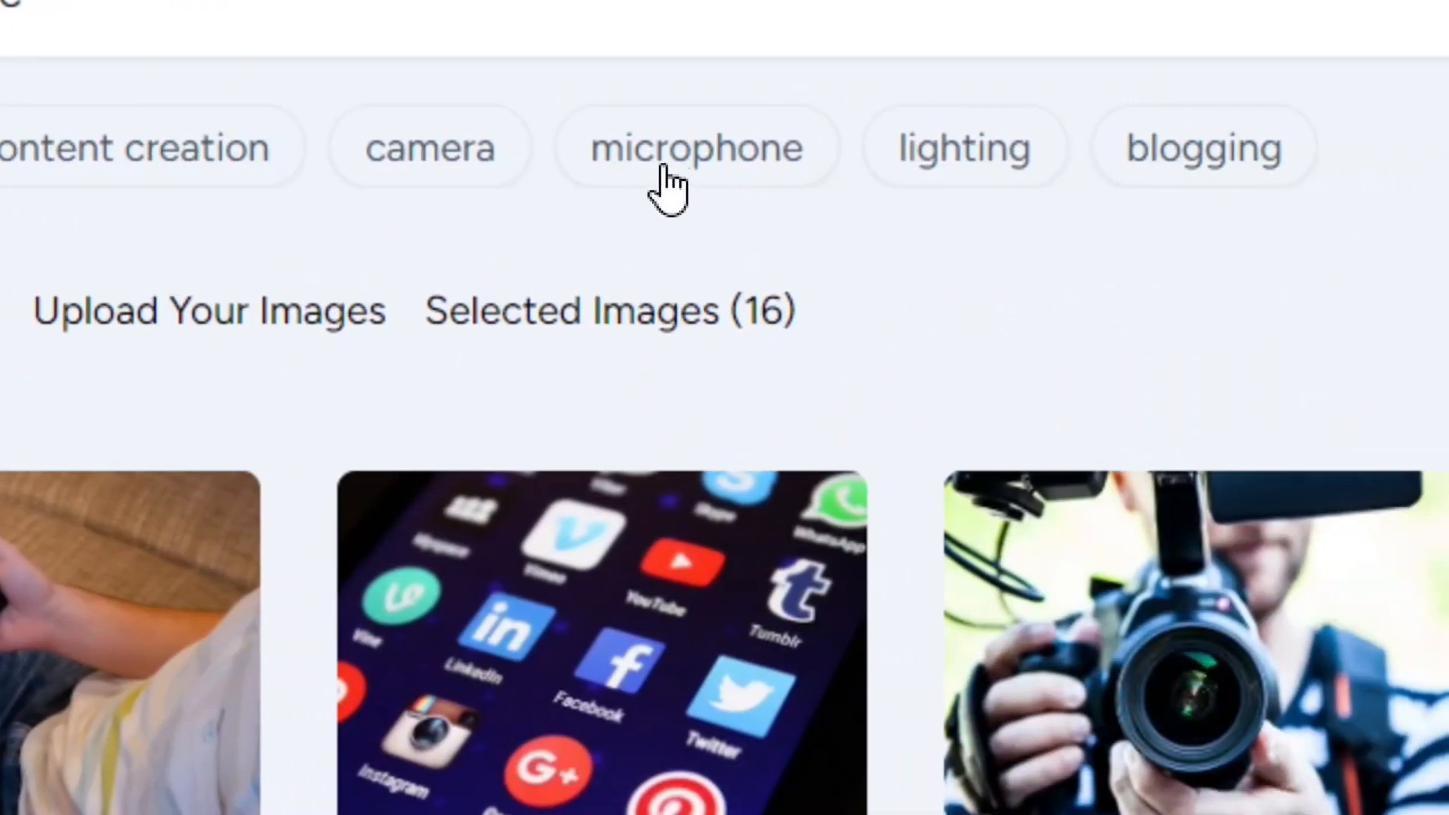
left_click(625, 179)
scroll(1289, 479, "down", 2)
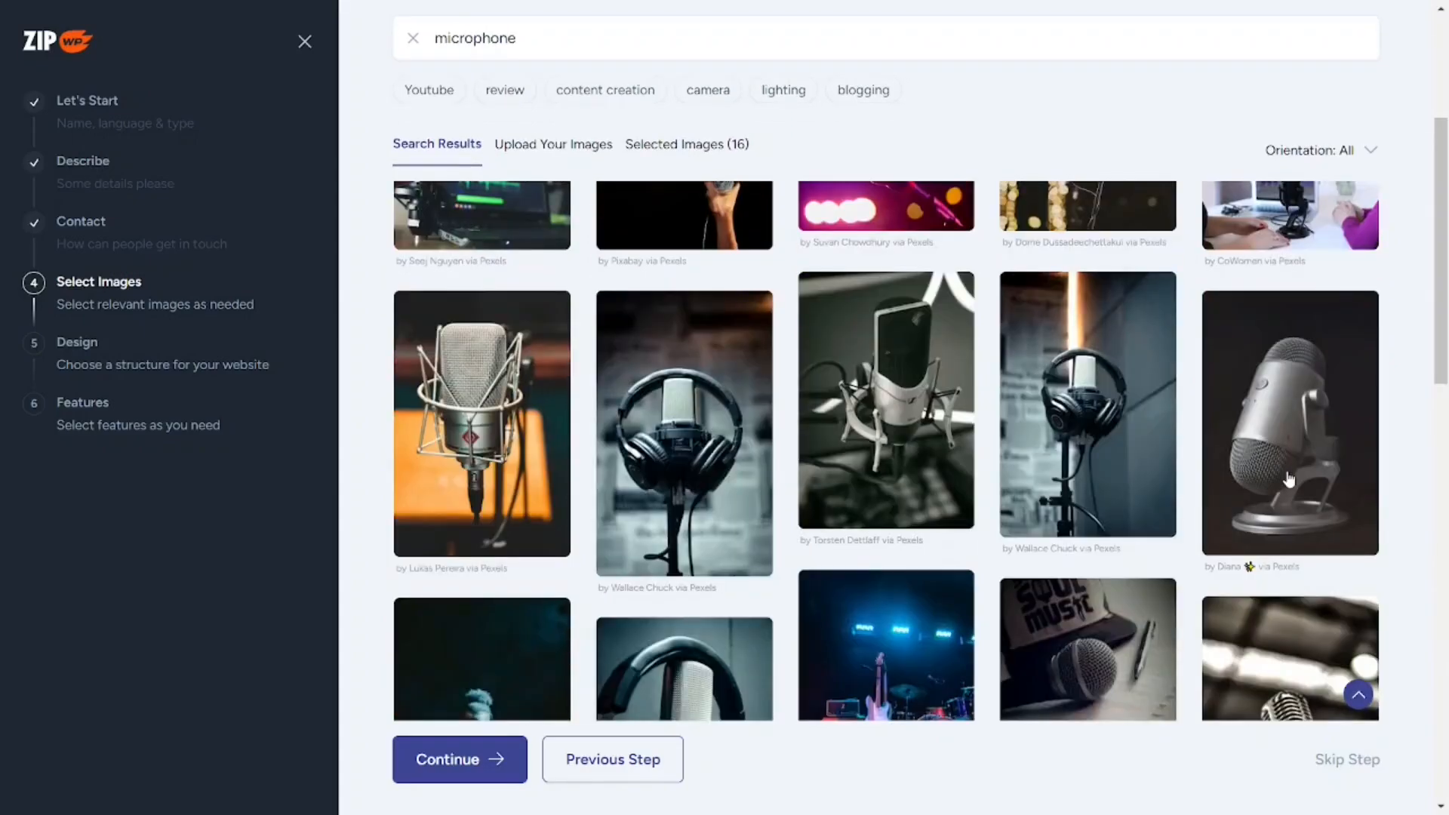
left_click(1288, 479)
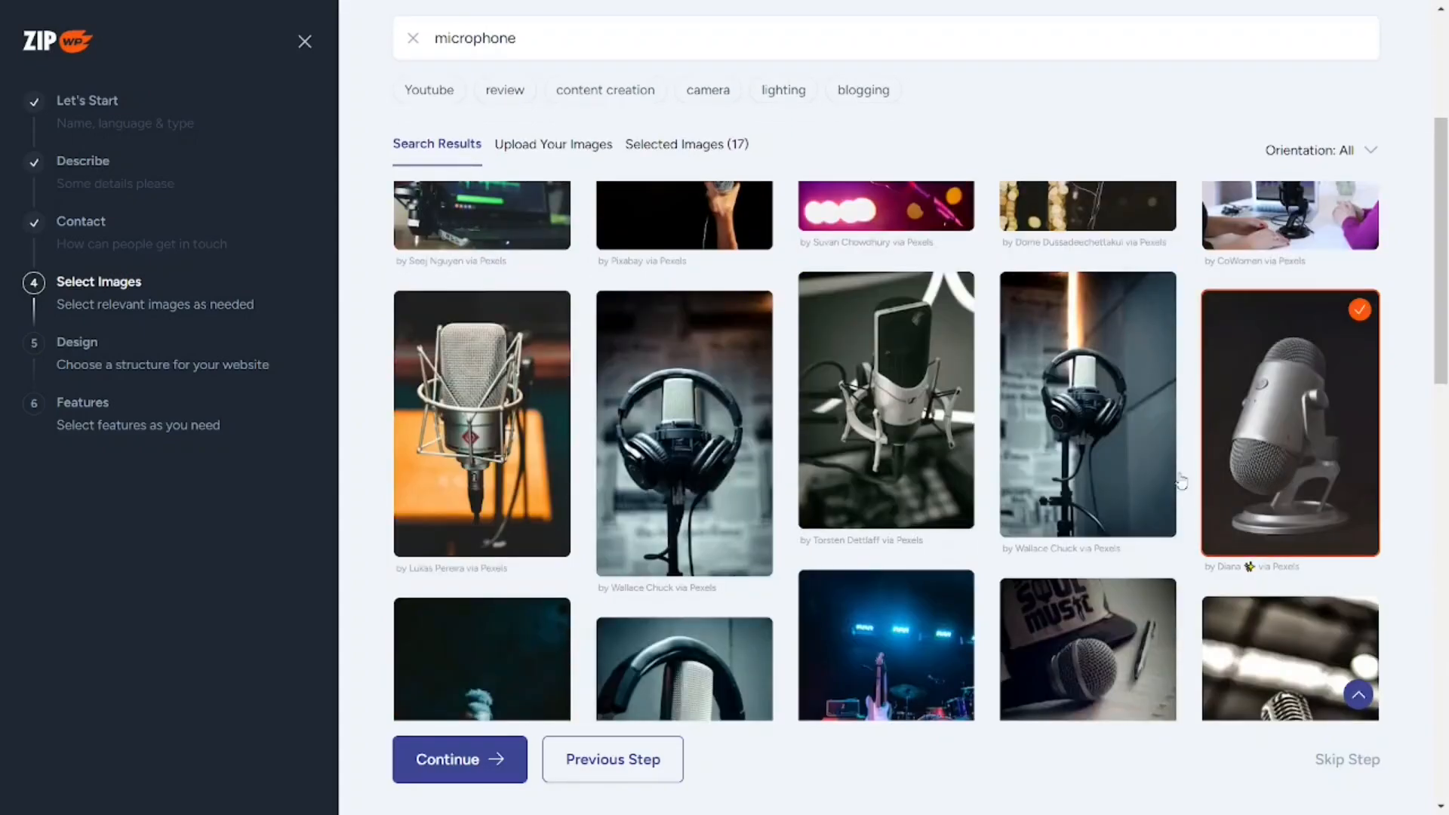
left_click(510, 432)
left_click(714, 450)
left_click(901, 385)
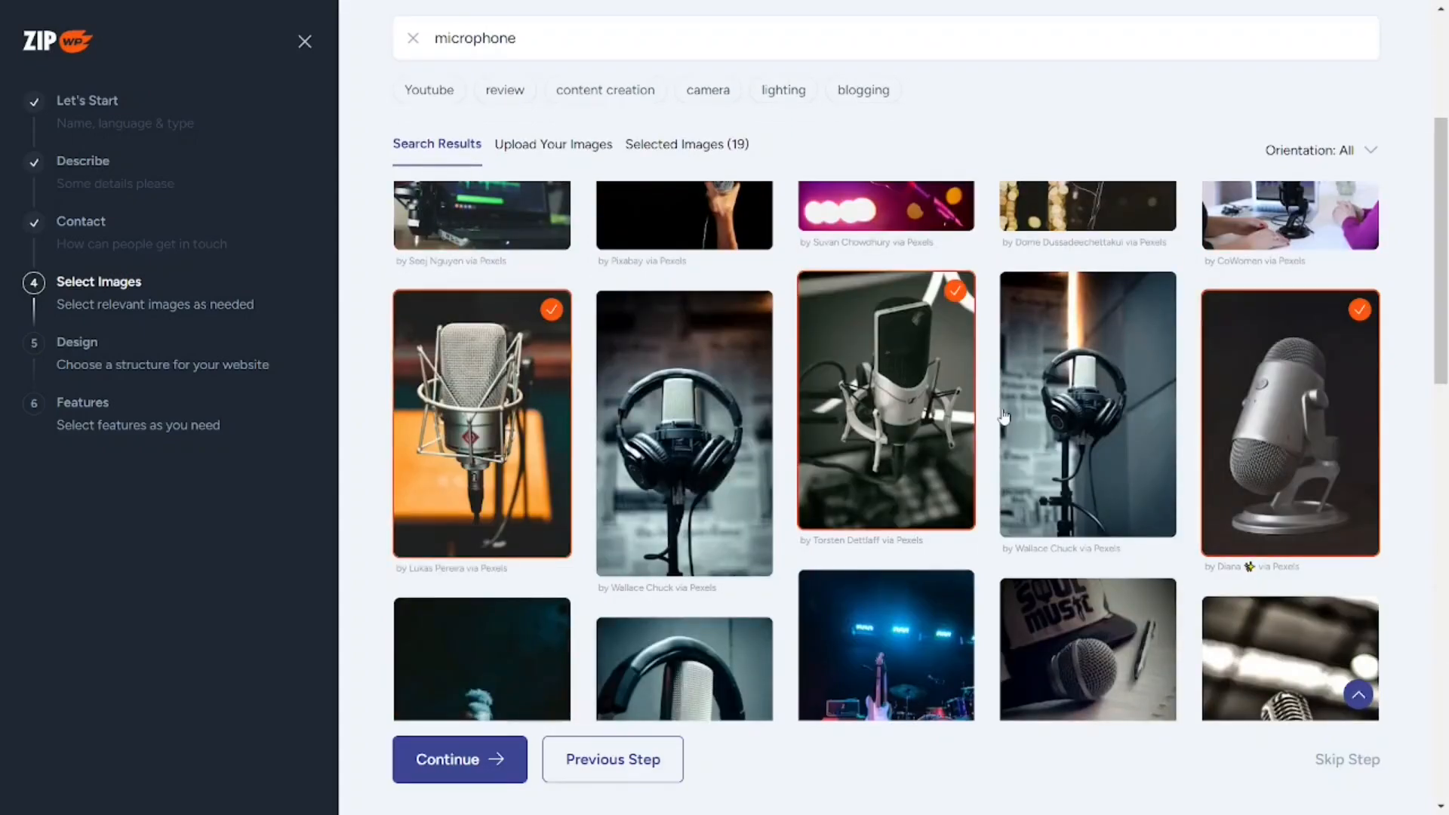
Review the selected images and the option to upload own images, and continue to the website structure choice.
scroll(730, 254, "up", 4)
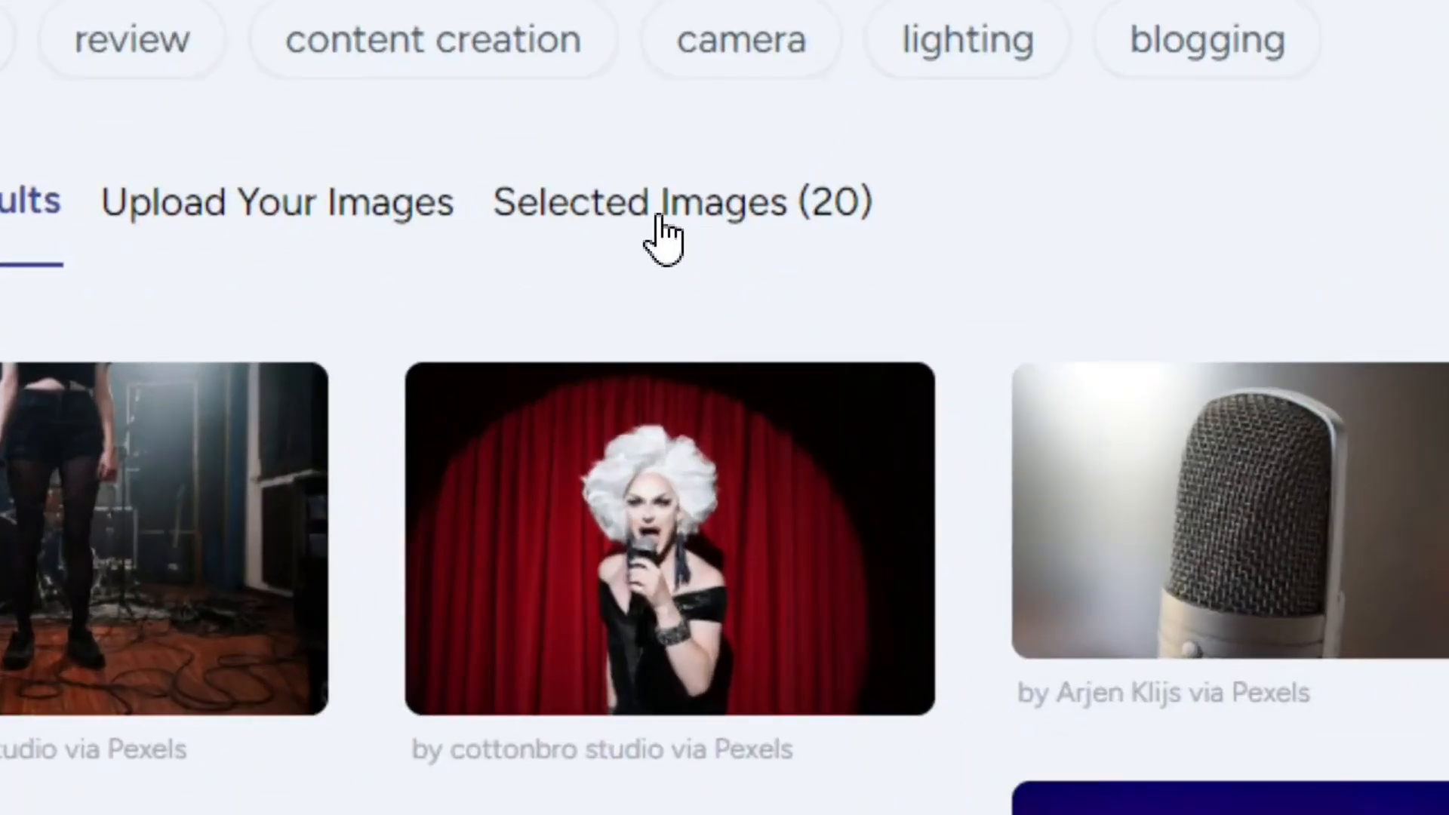
left_click(661, 226)
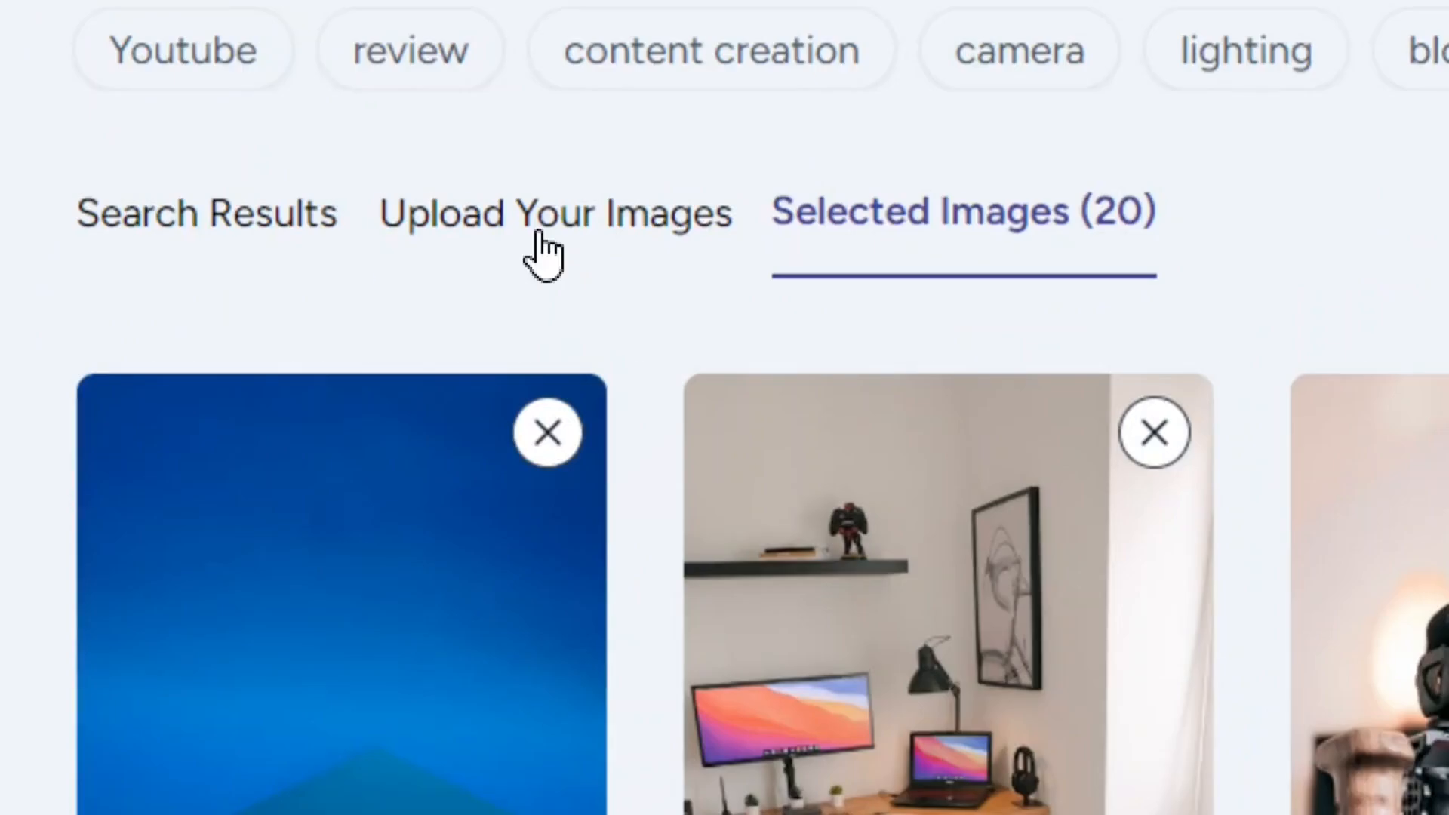
left_click(542, 252)
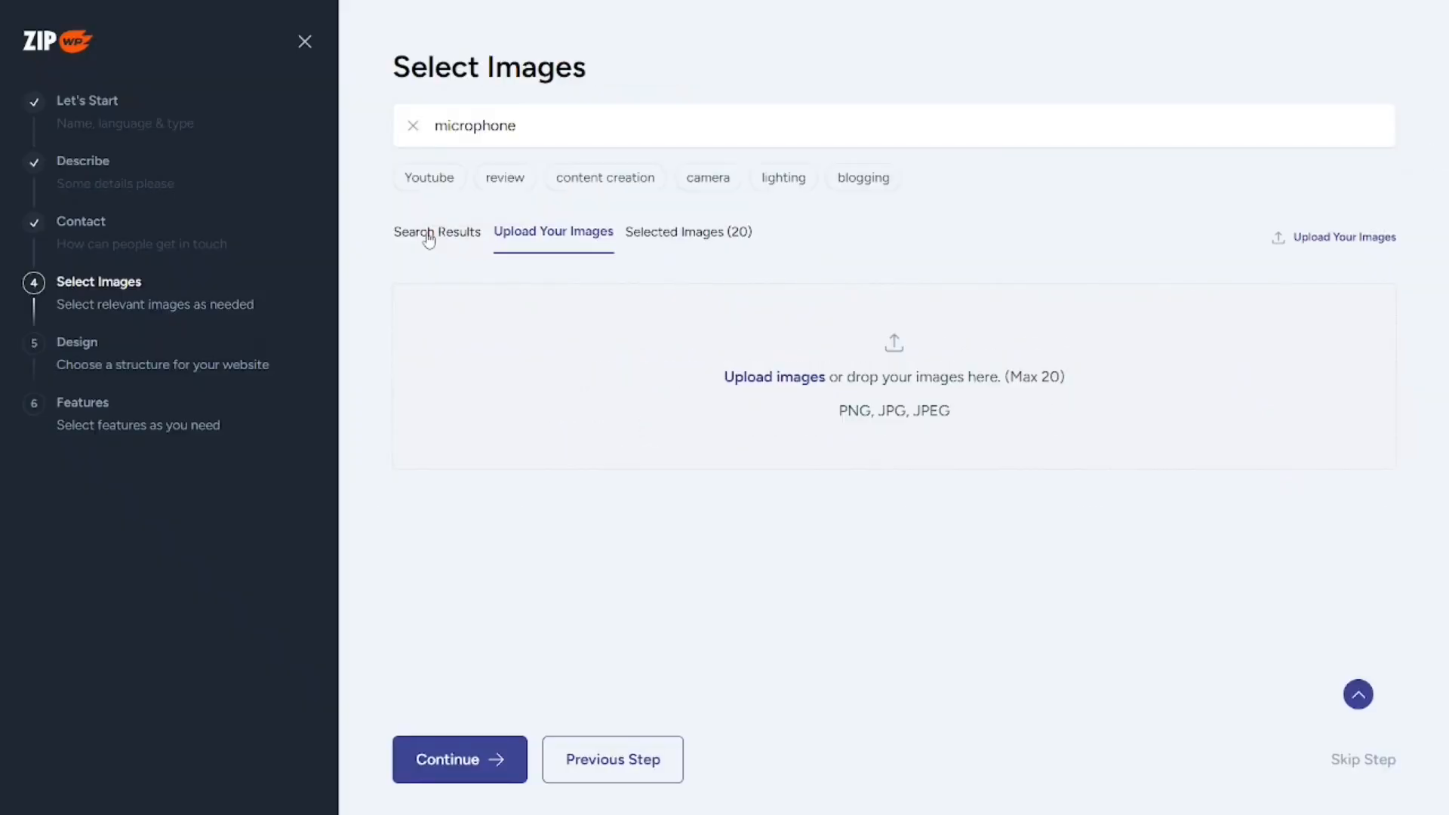
left_click(429, 246)
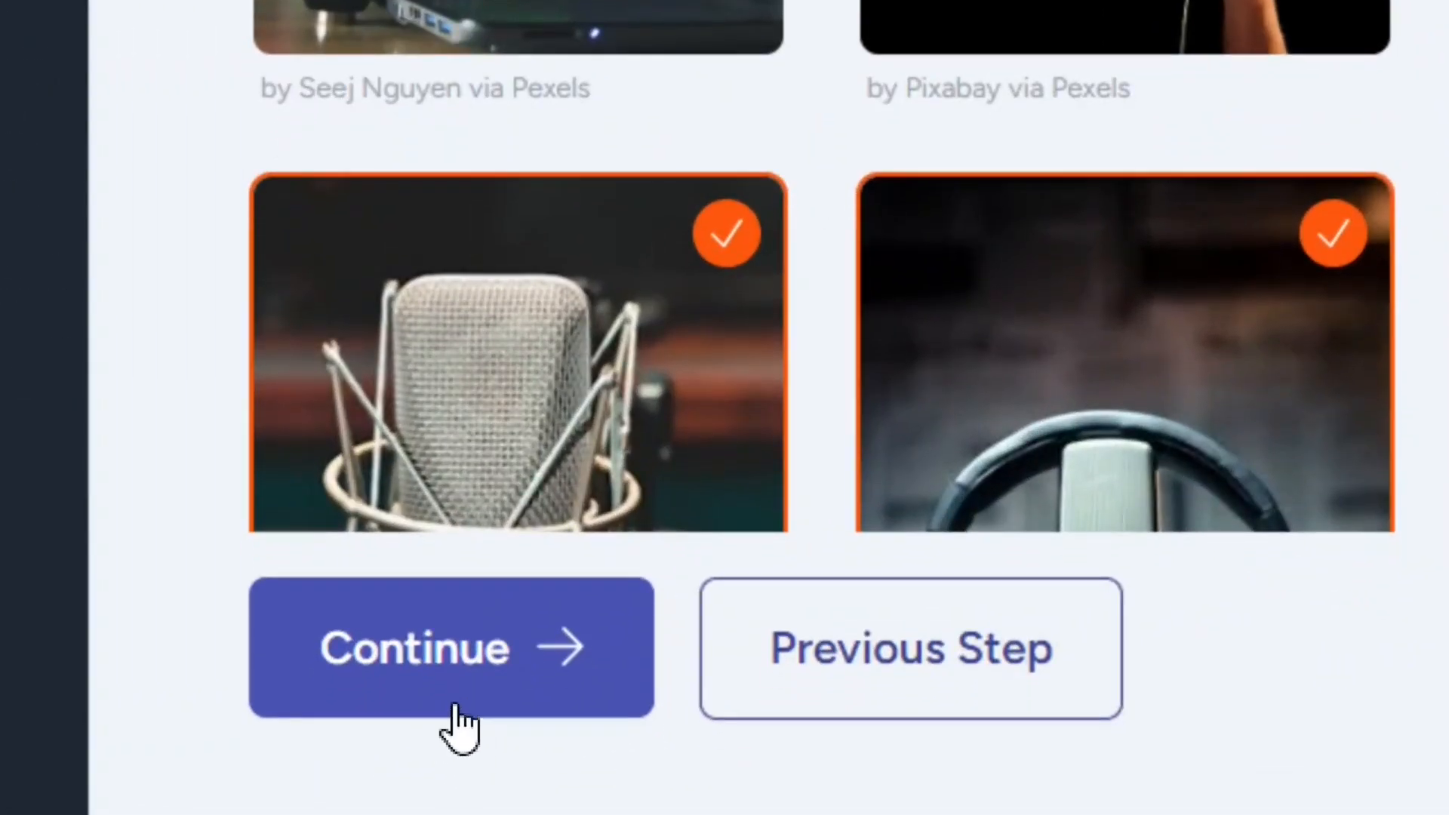
left_click(451, 682)
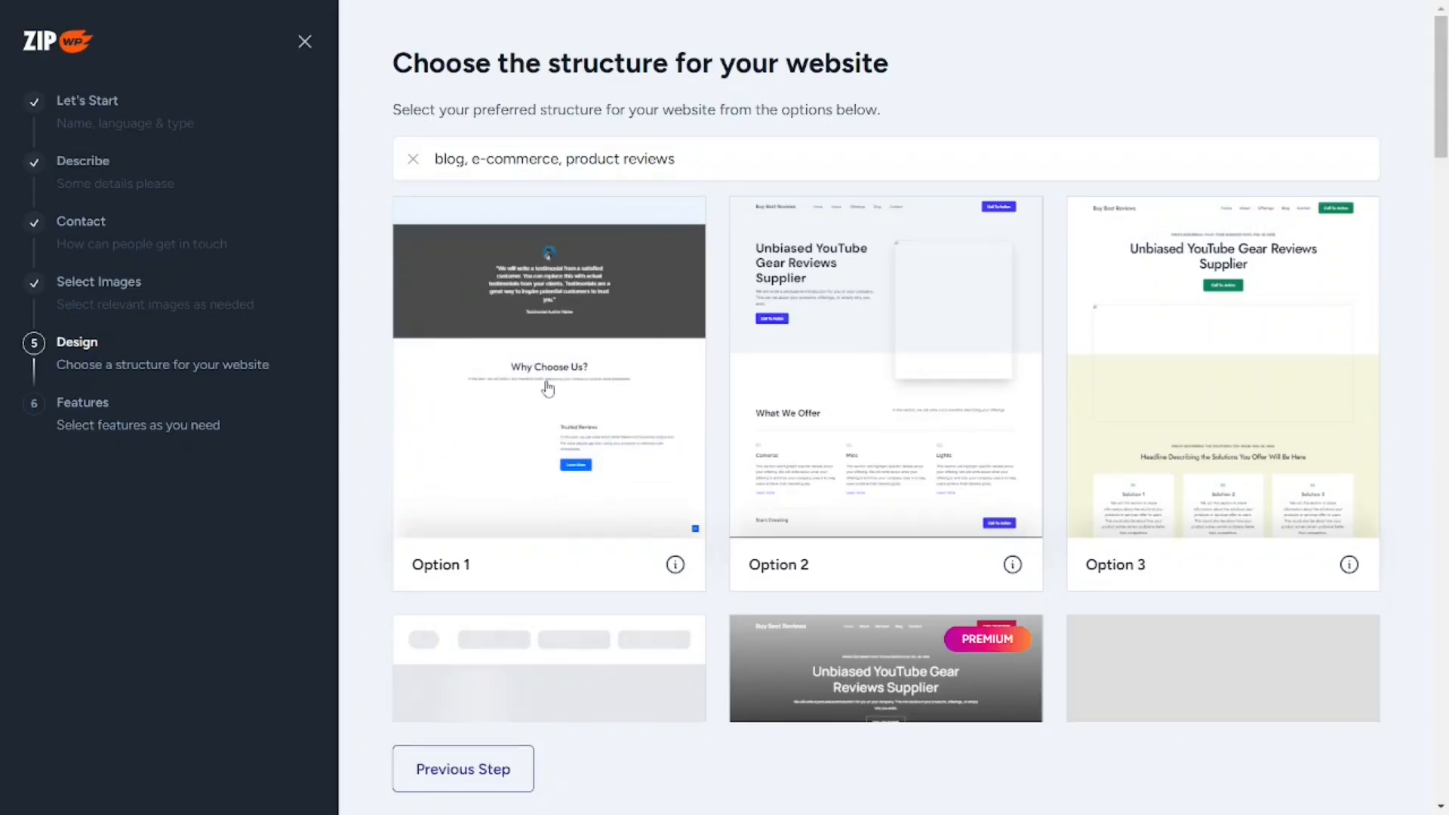
Choose the Option 1 structure, keep the Outfit & Inter font pair and Original color palette, and continue to the features.
left_click(965, 280)
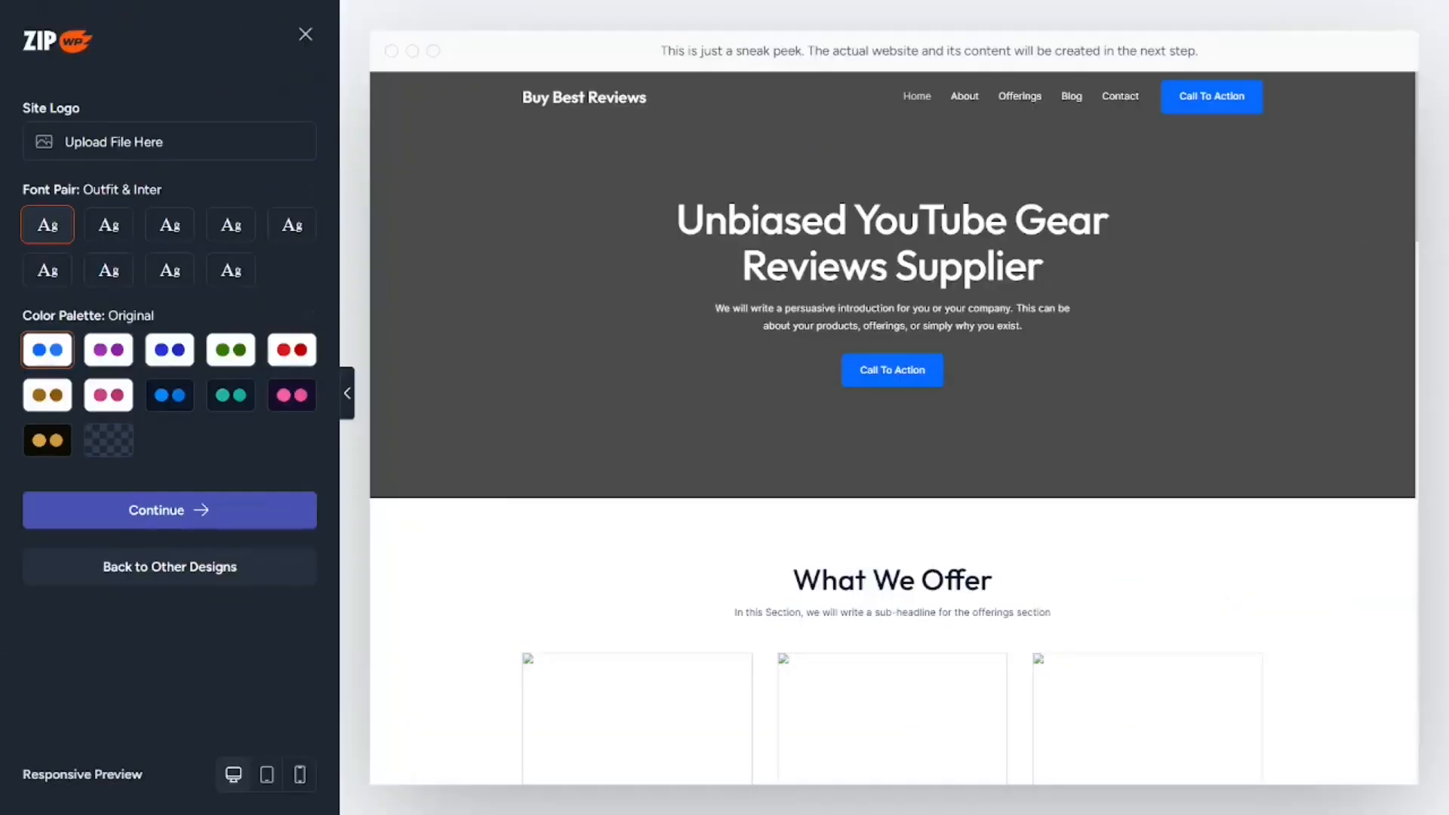
left_click(323, 528)
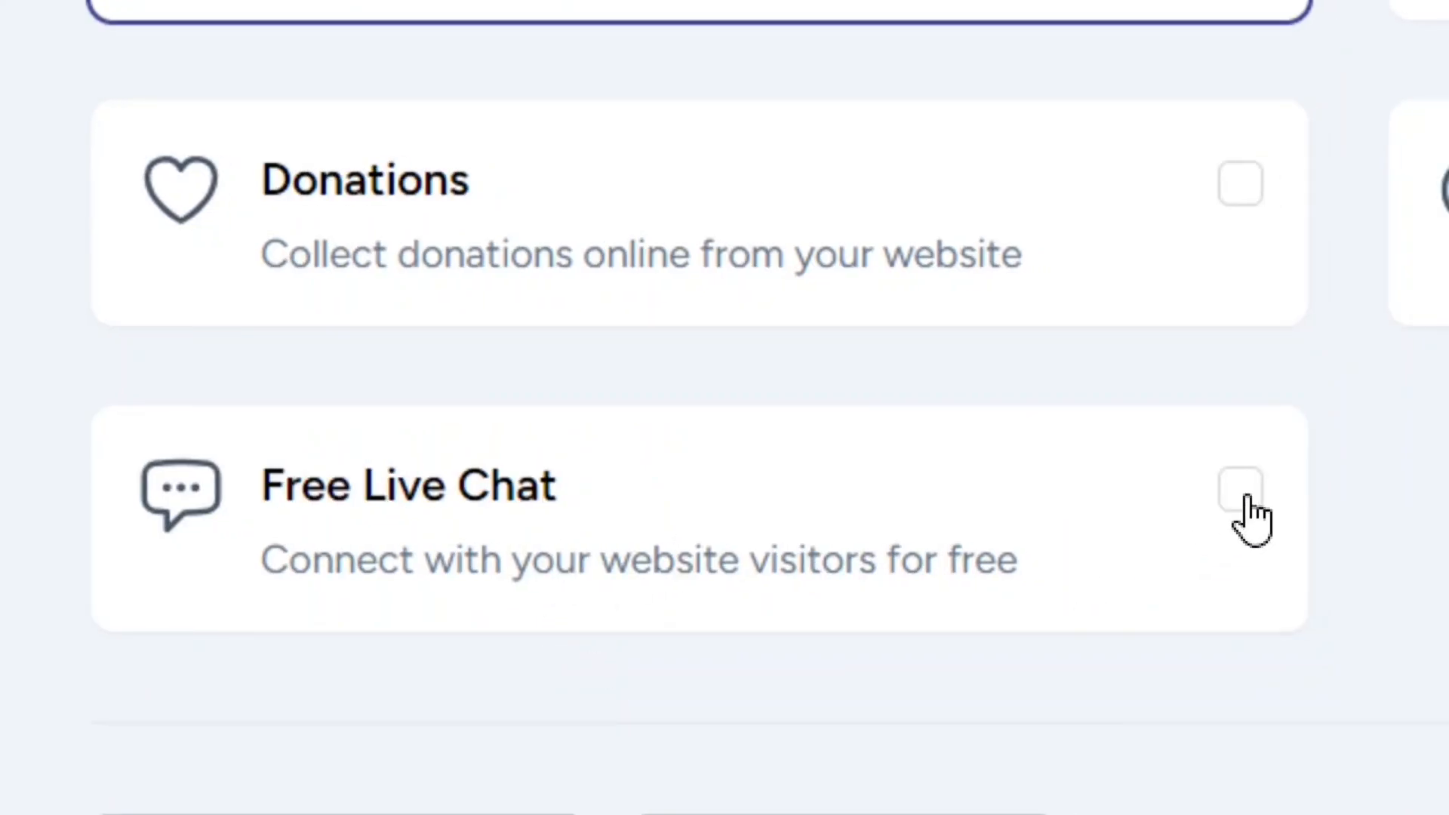
Try out the Free Live Chat feature, skip the optional features, and start building the website.
left_click(1241, 498)
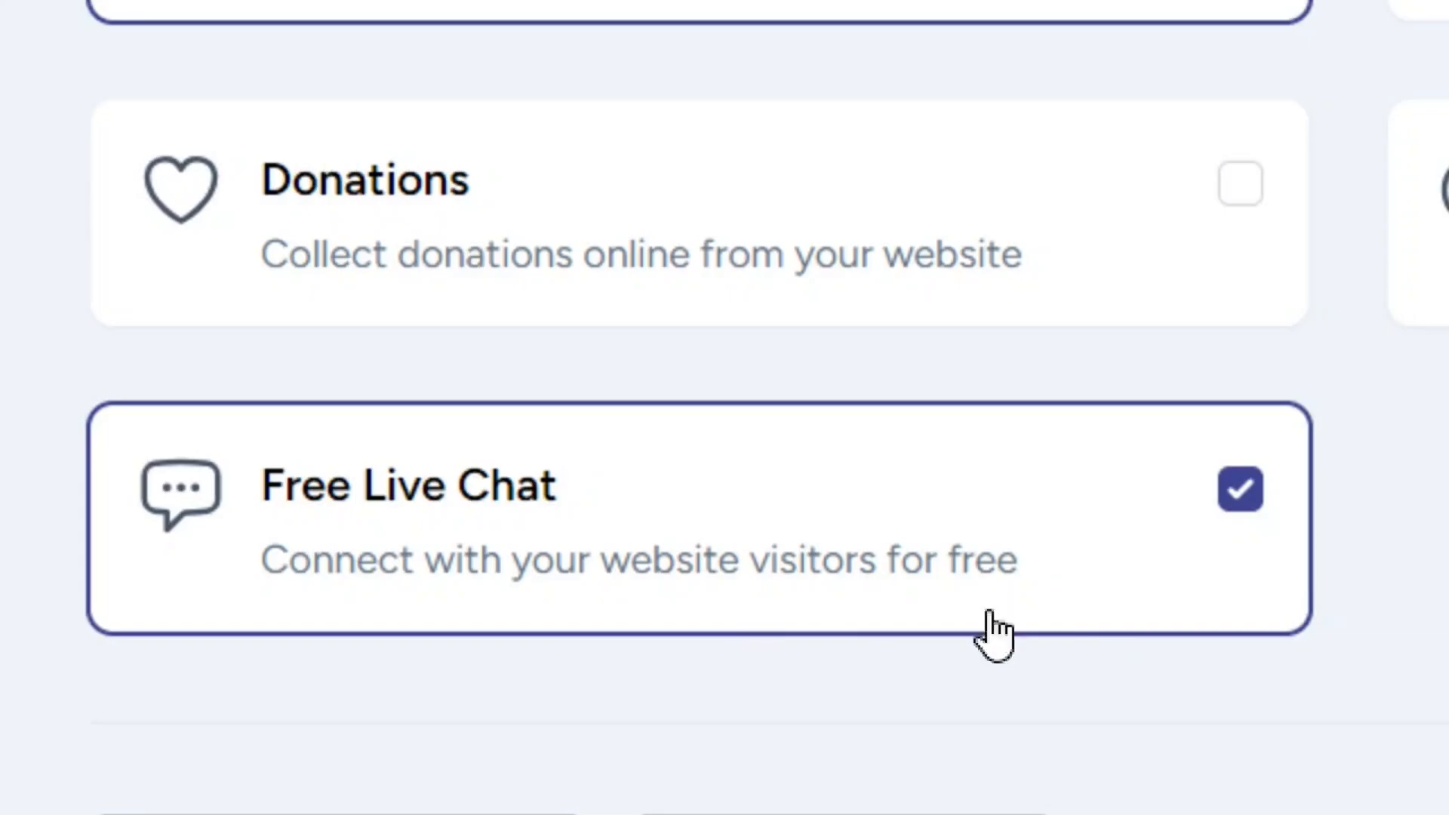
left_click(1245, 500)
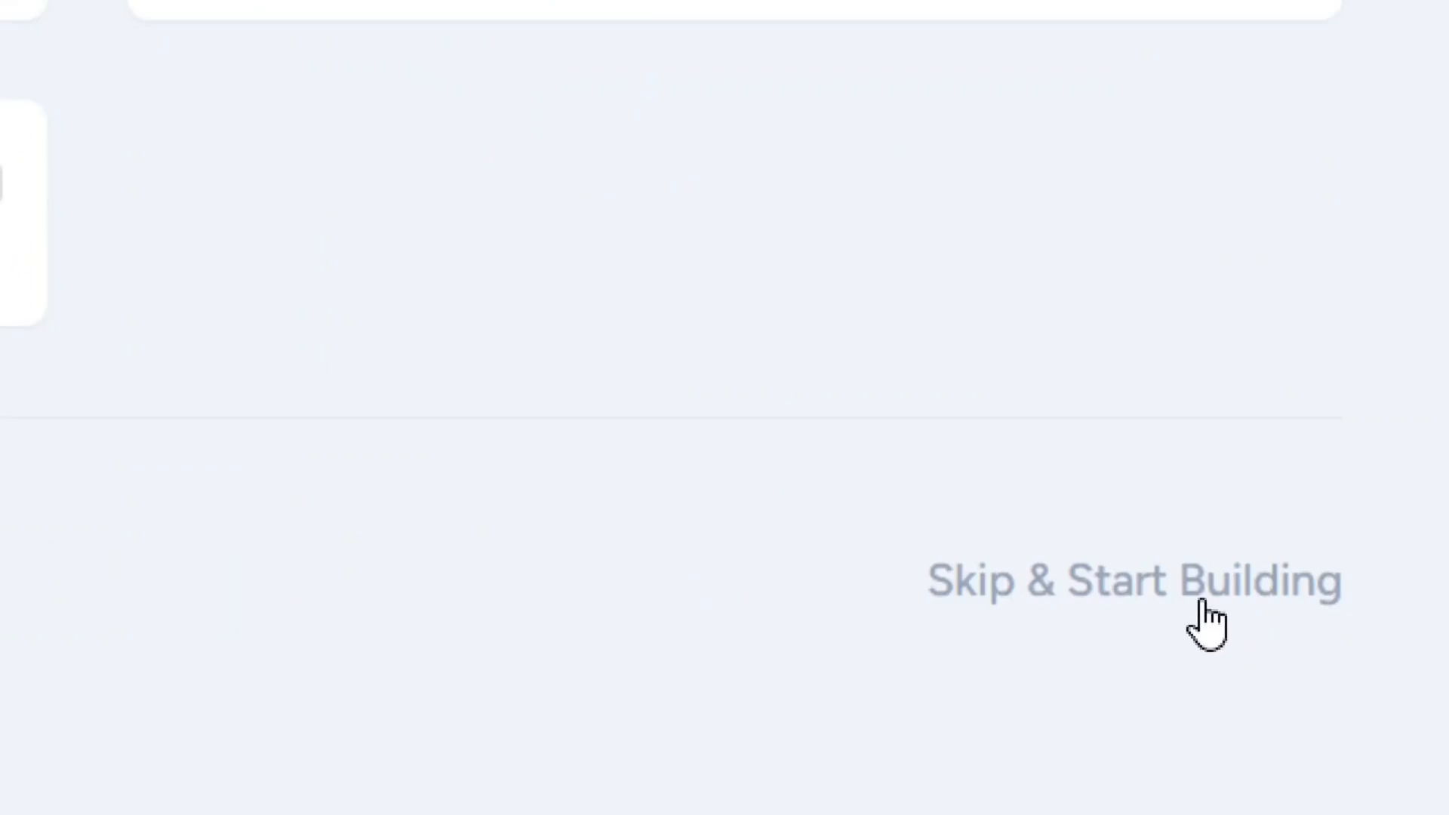
left_click(1170, 585)
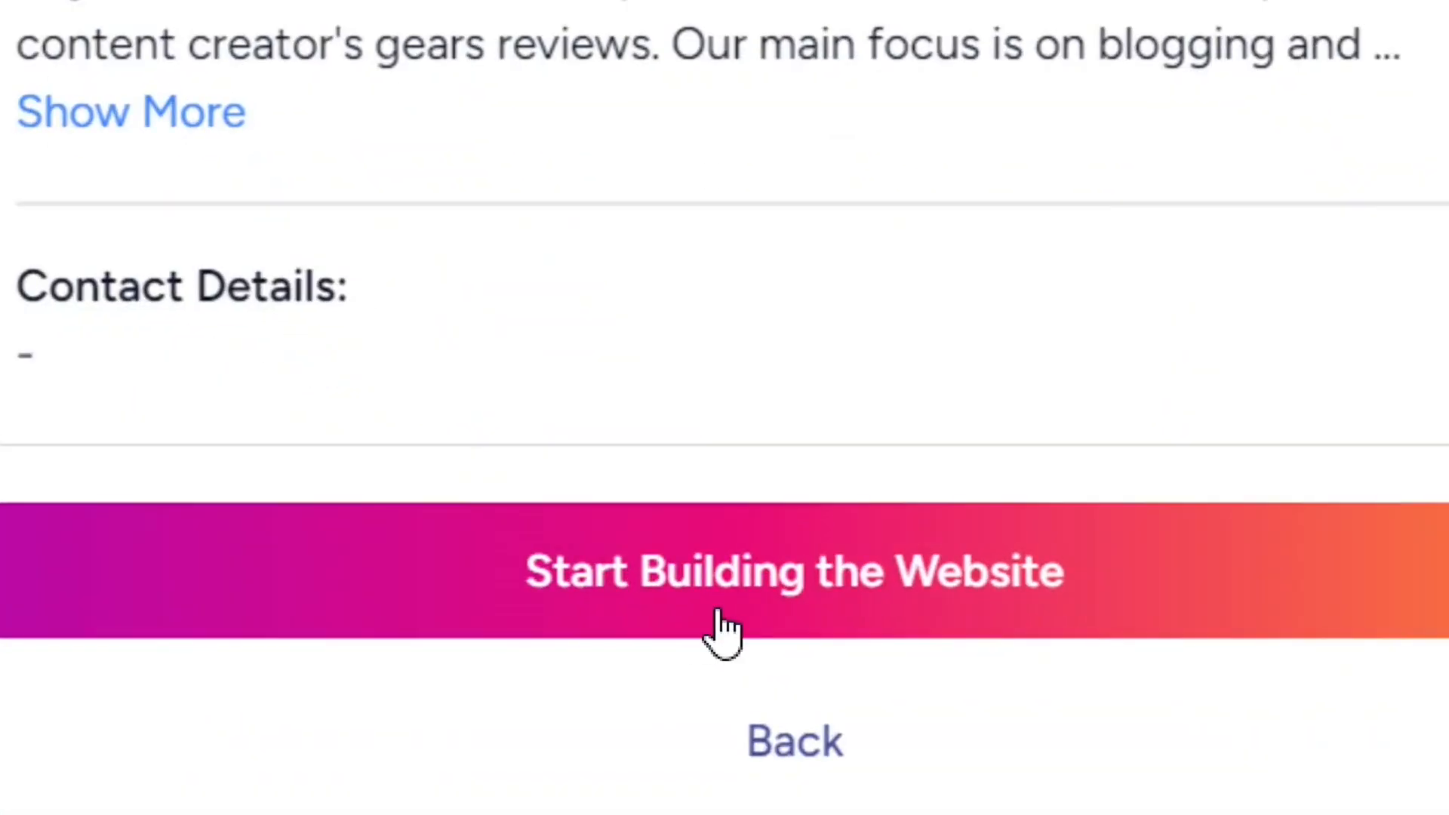
left_click(811, 590)
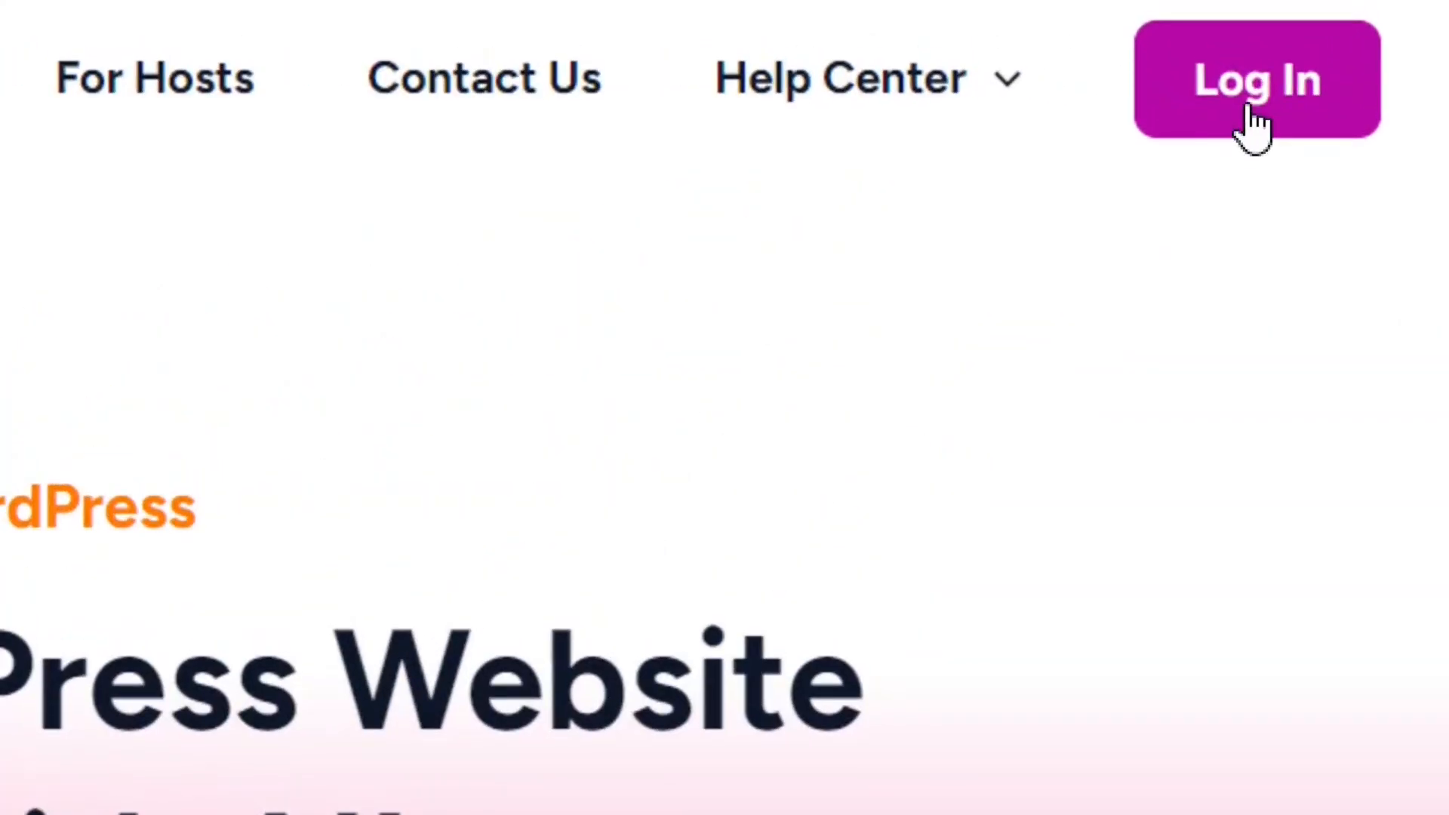
Log in to the ZipWP account and show the login credentials of the new staging site.
left_click(1252, 124)
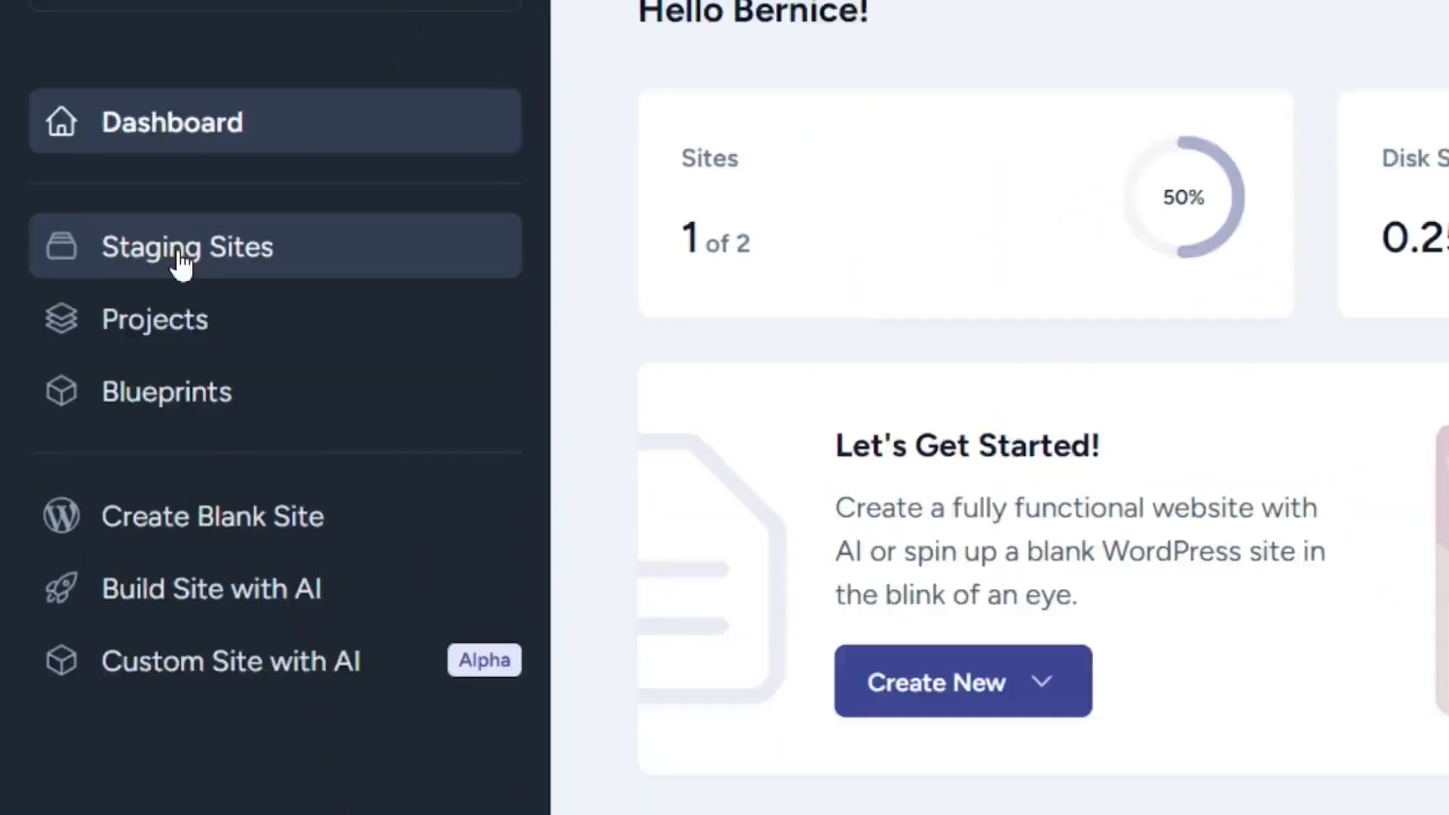
left_click(281, 377)
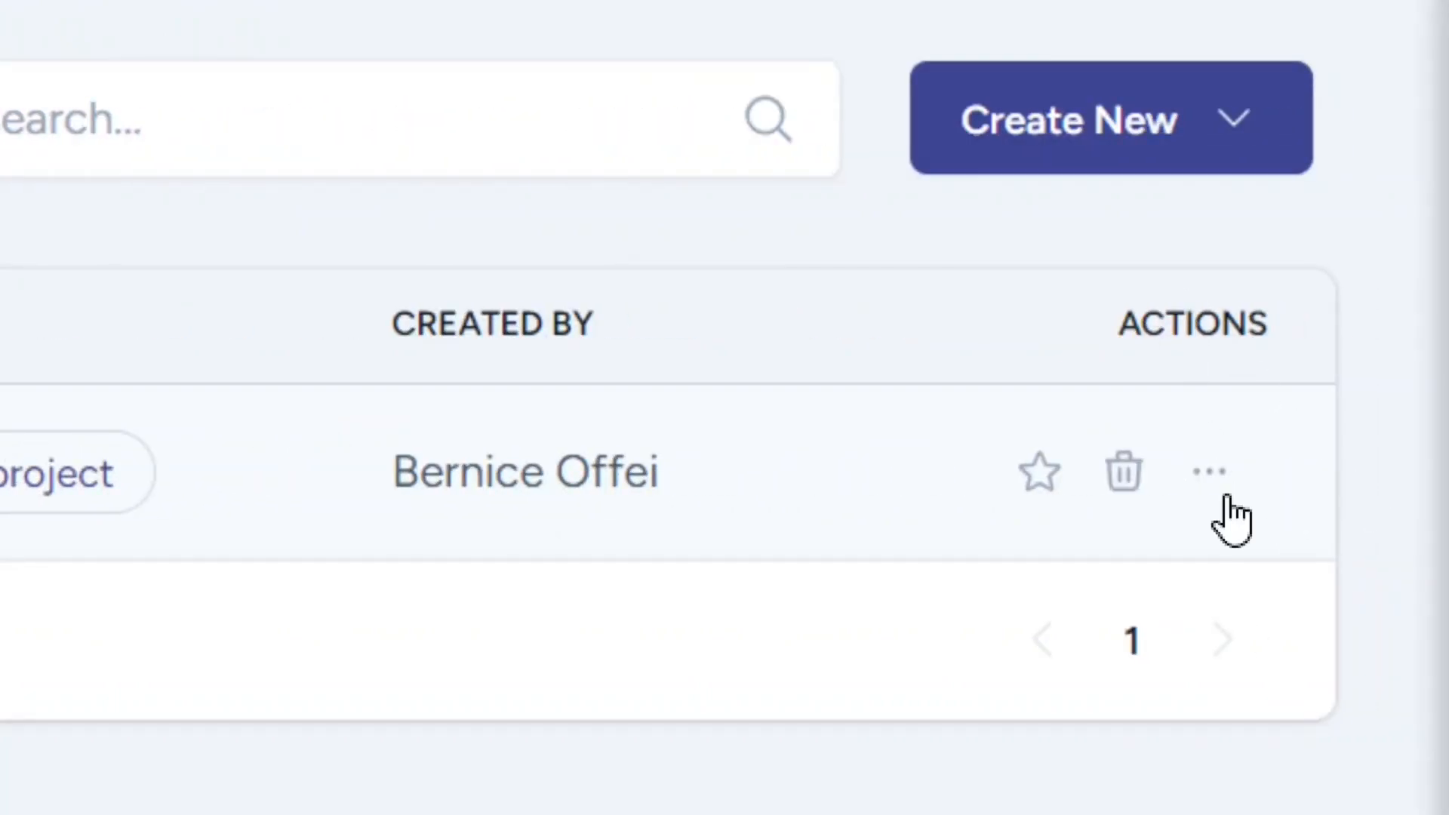
left_click(1205, 482)
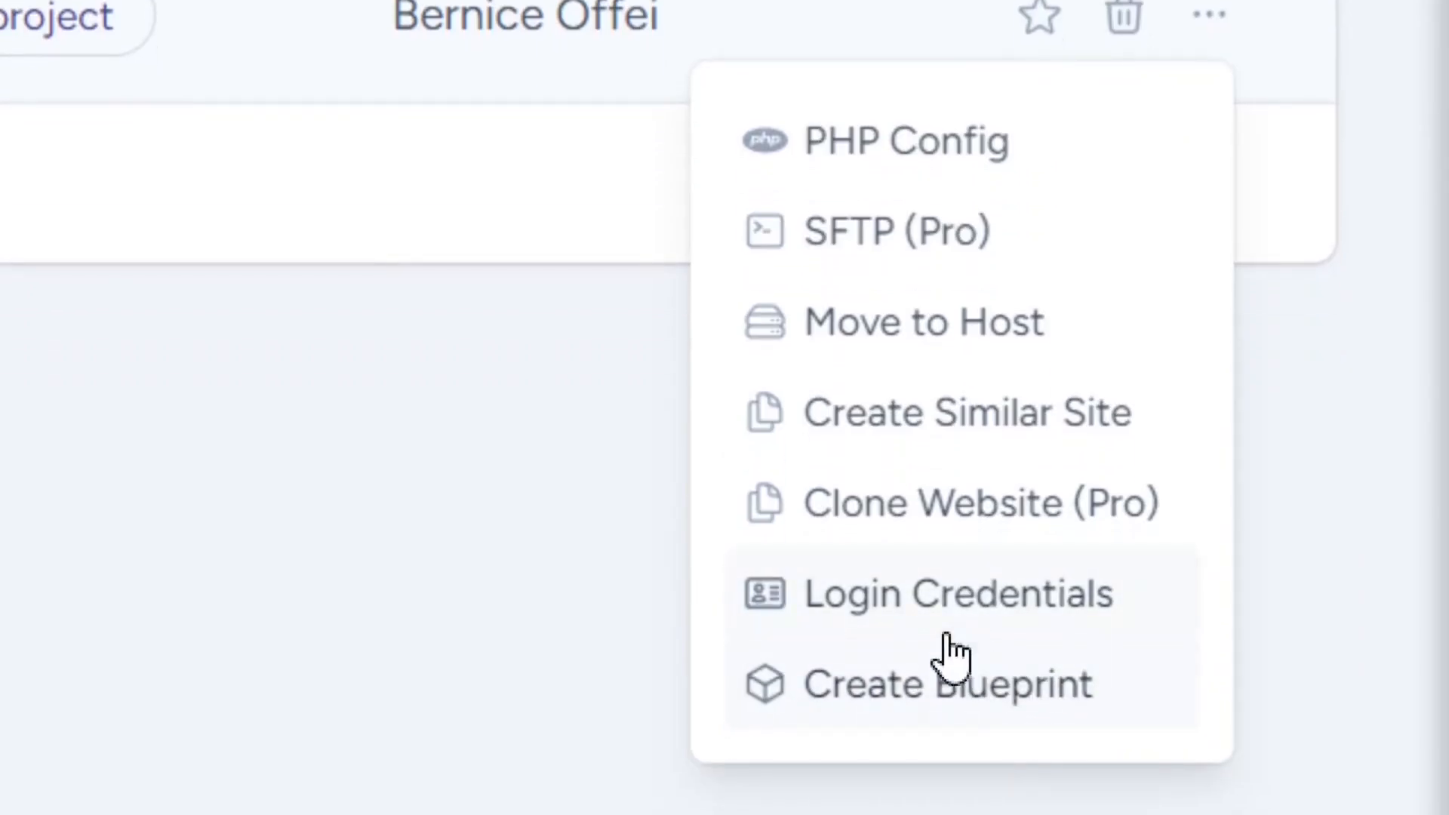
left_click(975, 602)
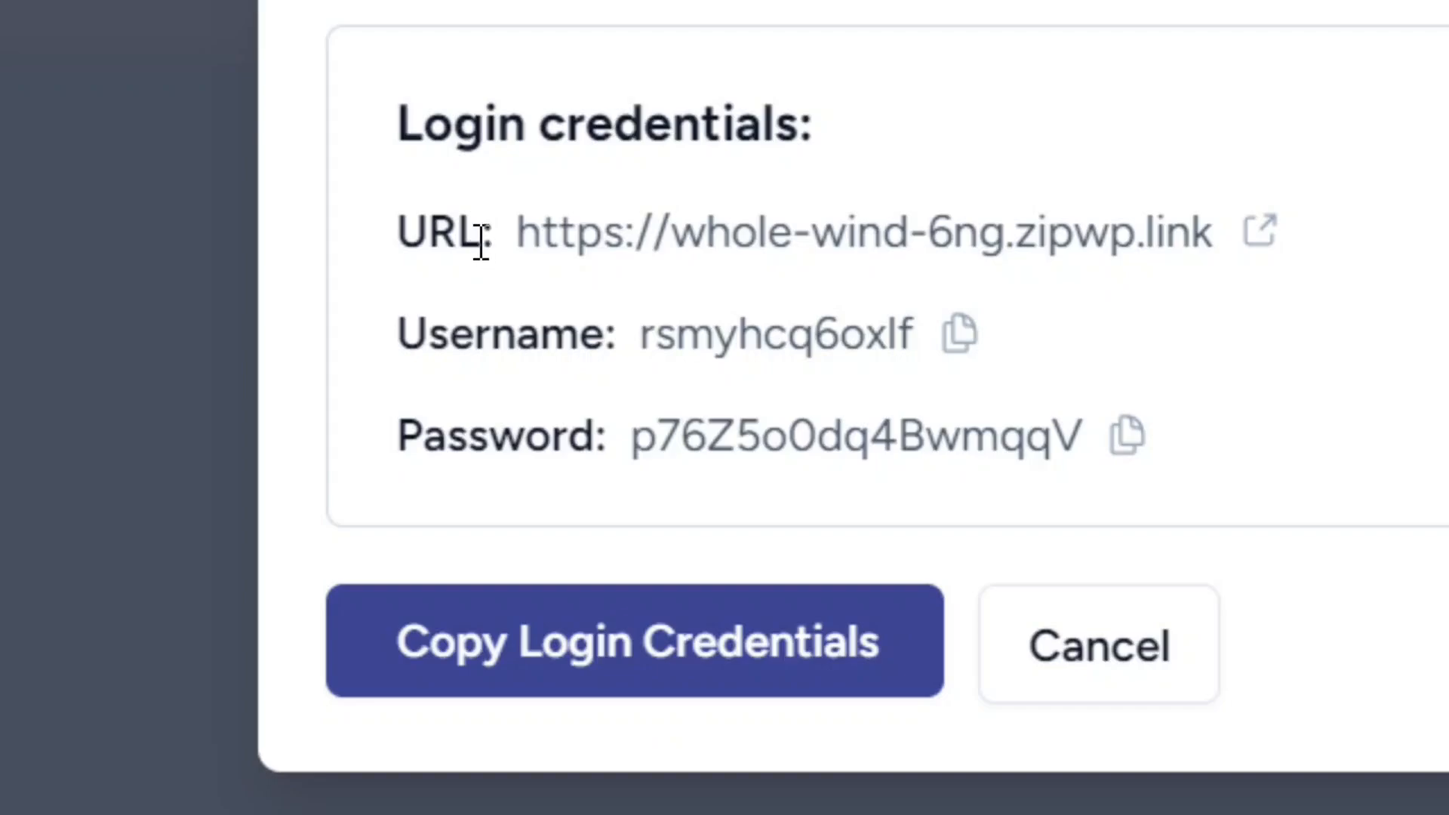
Open the staging site from its credentials URL, pass the temporary website notice with "ok", and look through the home page.
left_click_drag(480, 242, 401, 243)
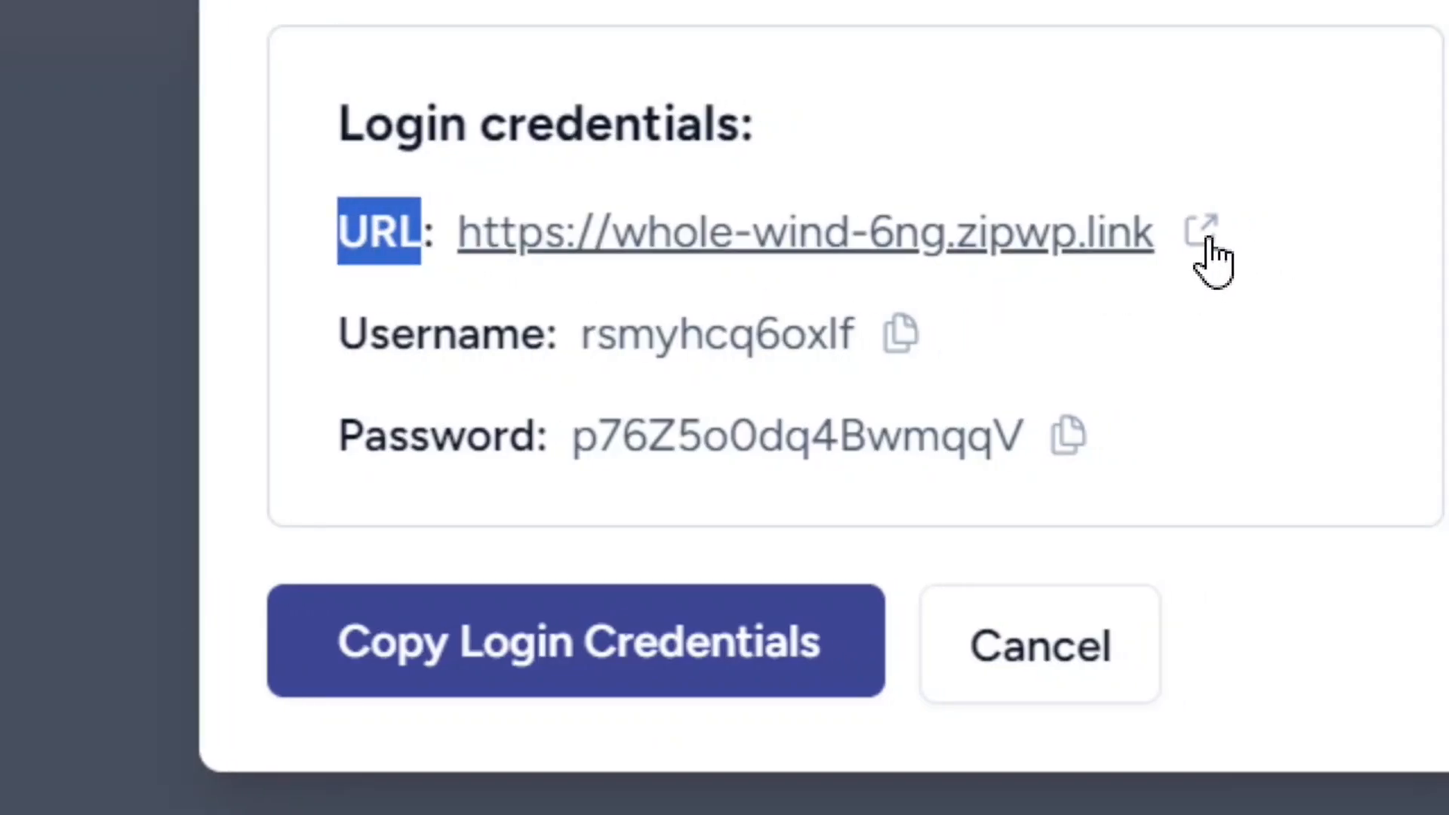
left_click(1203, 231)
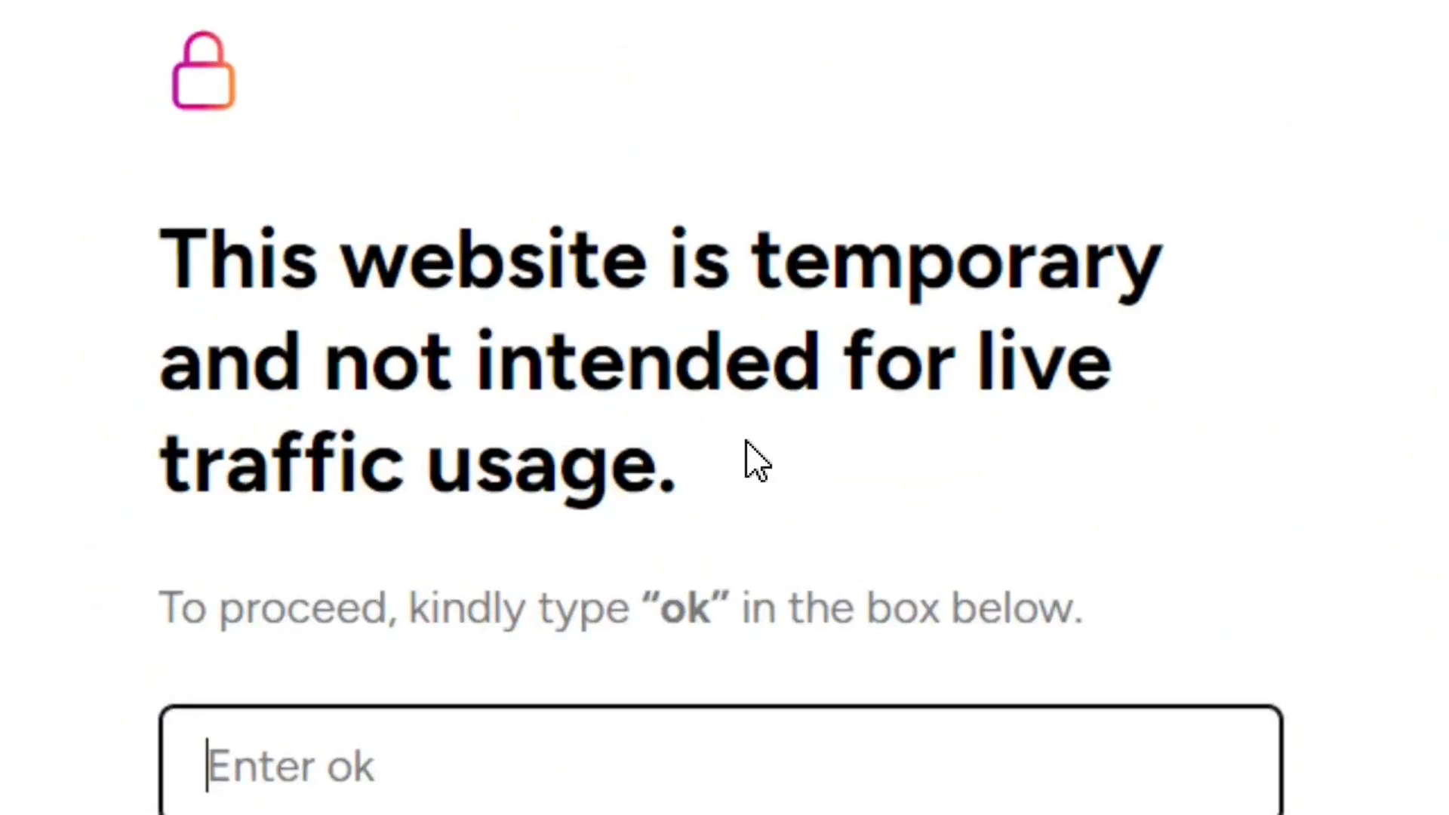
left_click(537, 443)
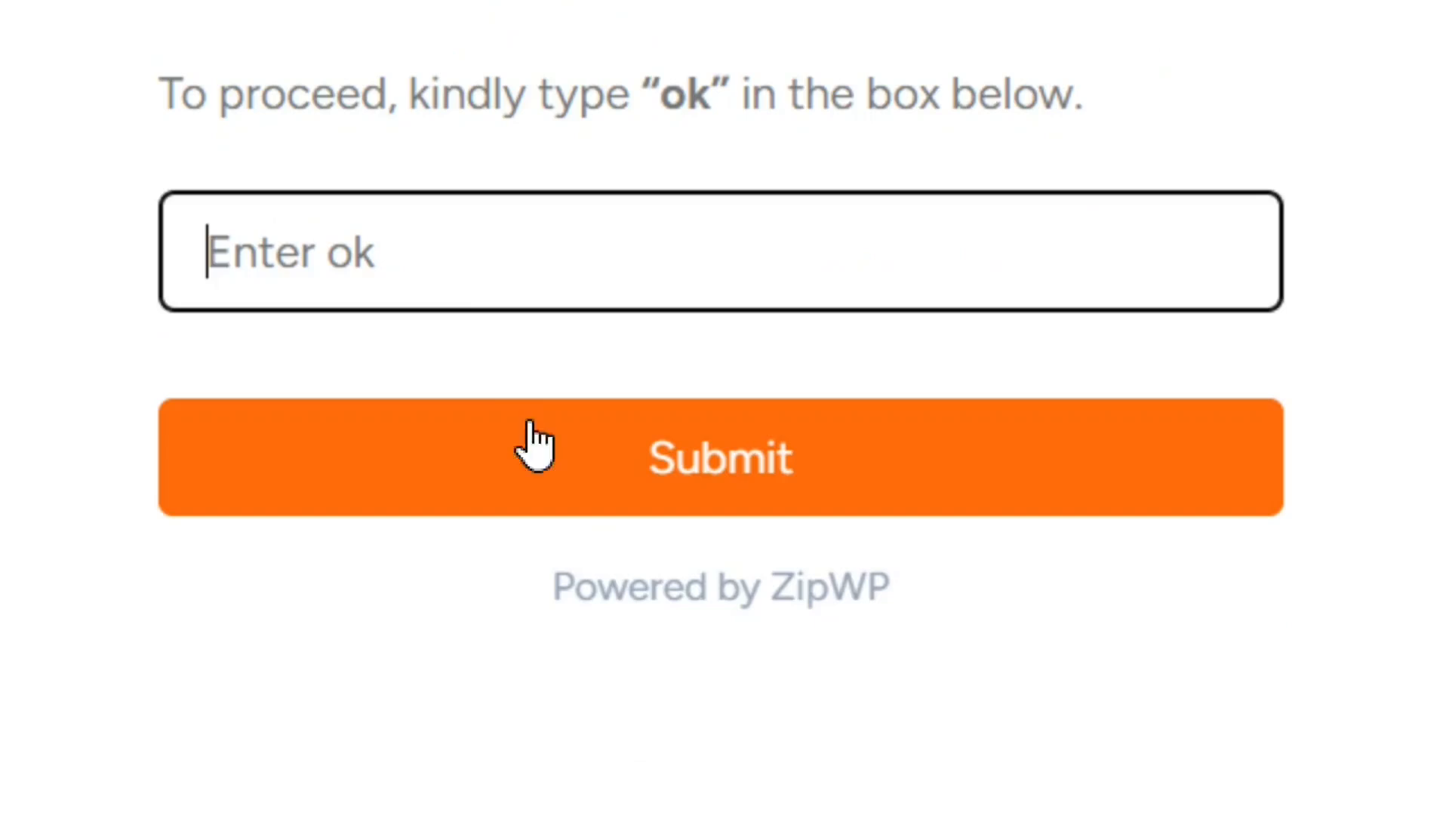
type("ok")
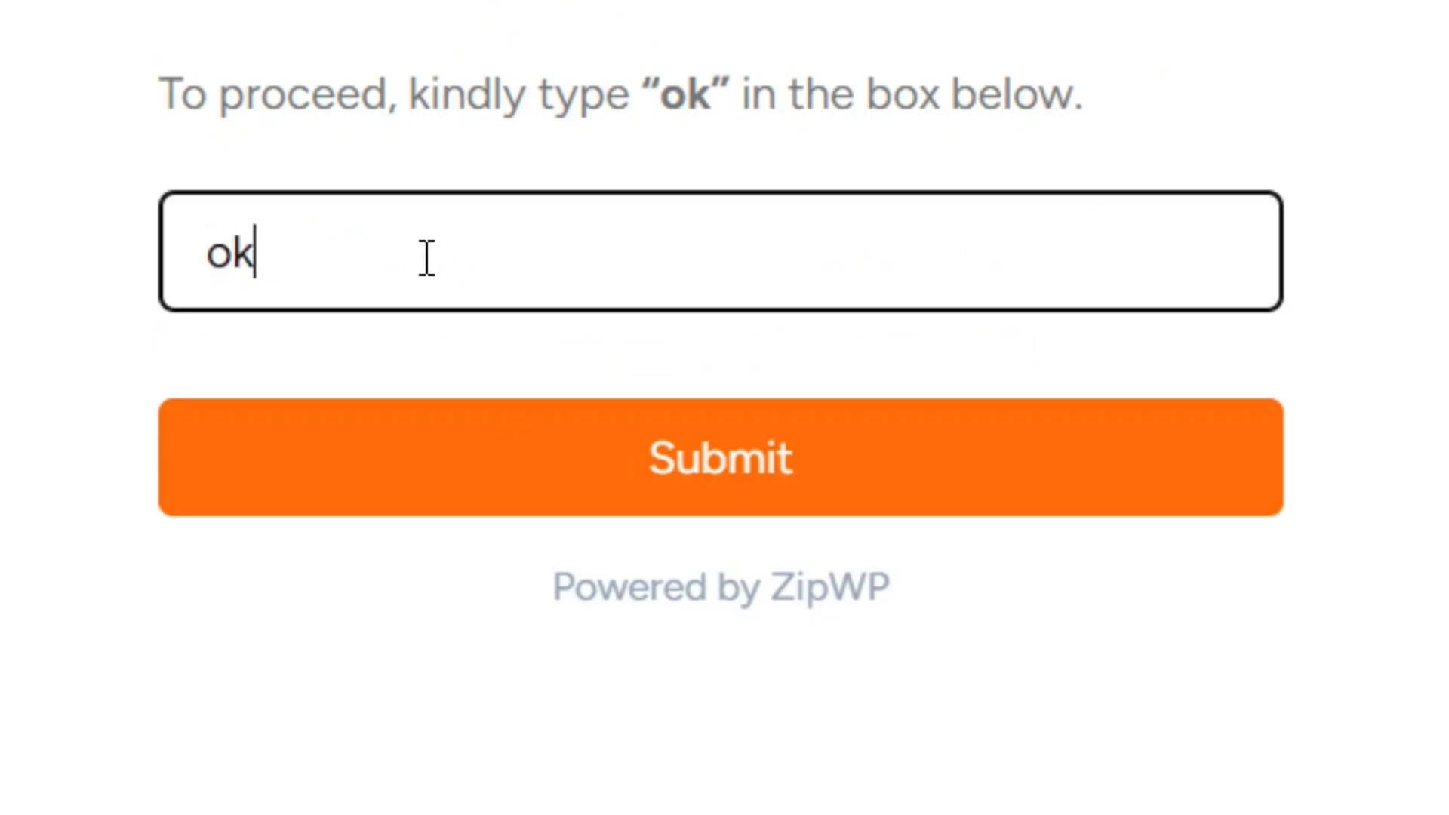
left_click_drag(291, 246, 129, 290)
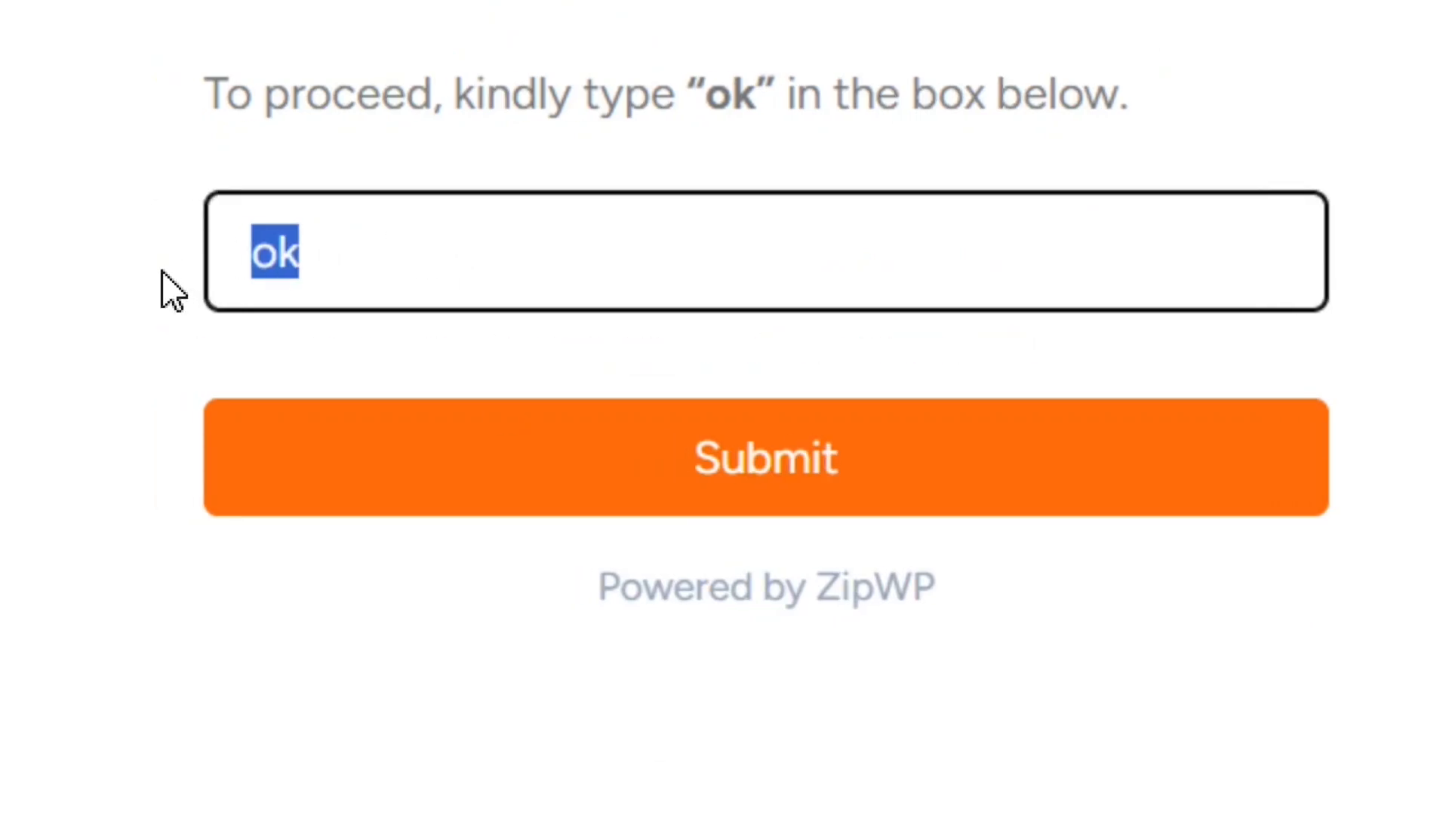
left_click(781, 489)
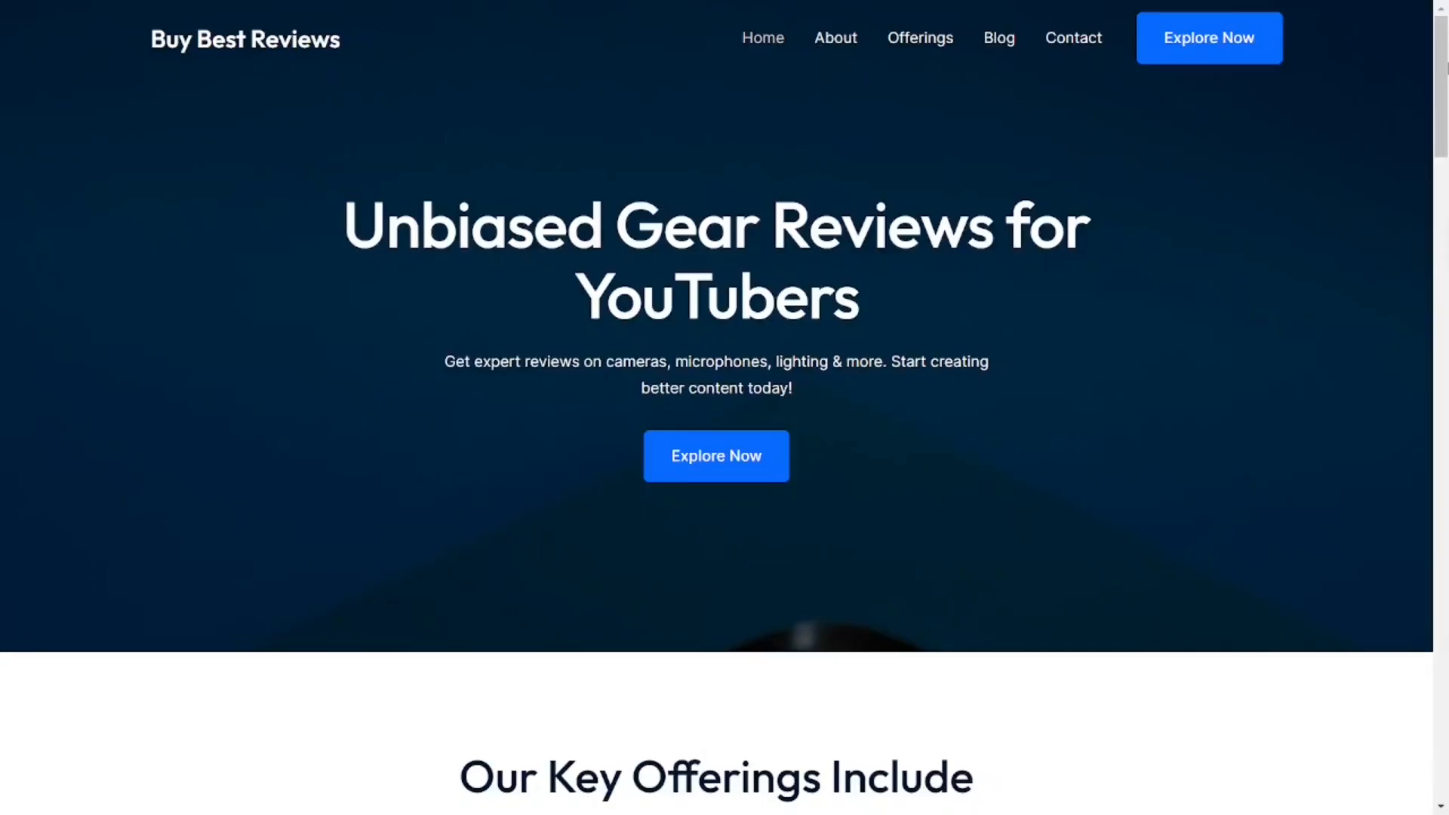
left_click_drag(1447, 74, 1446, 710)
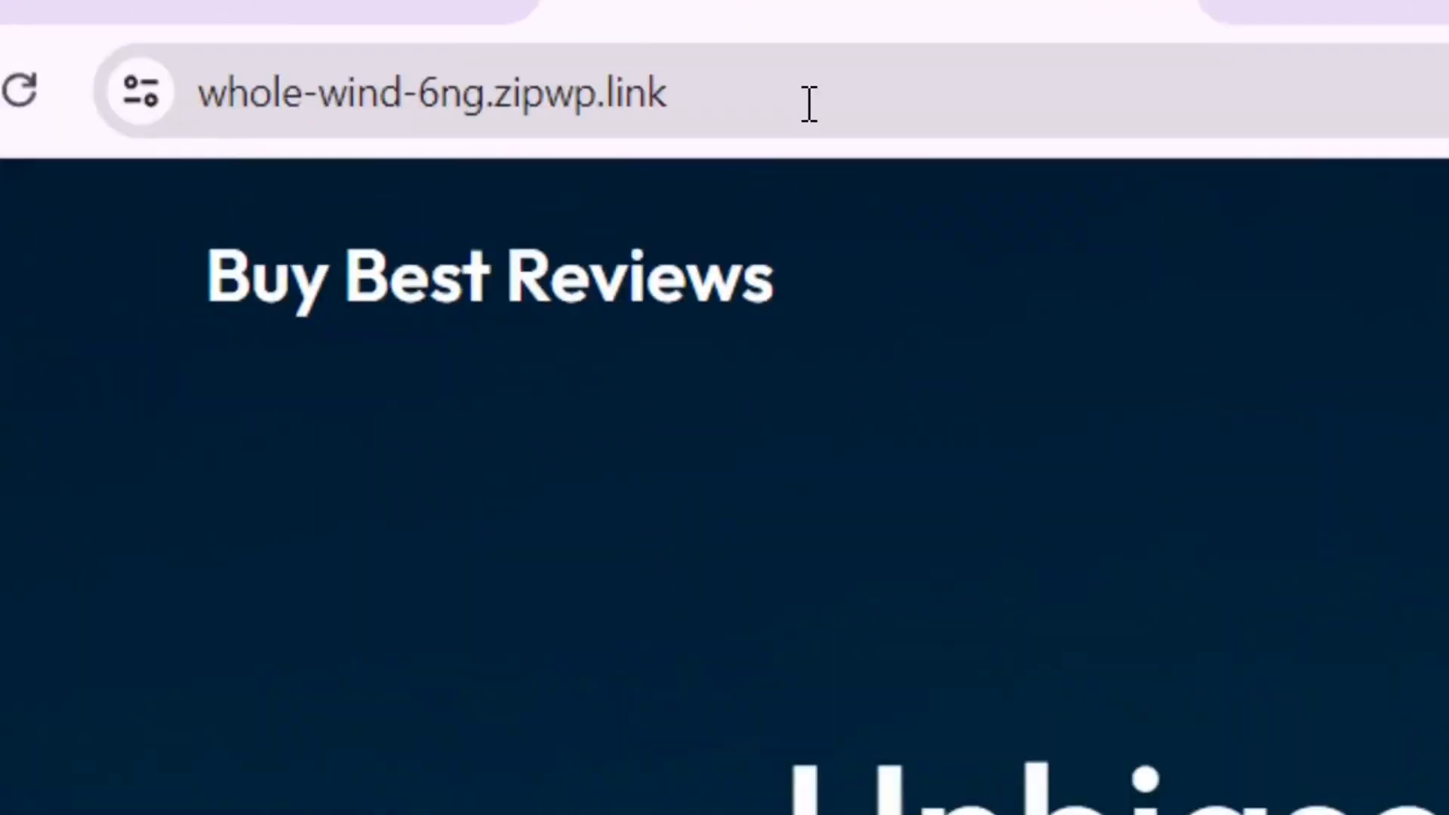
Open the site's WordPress login page by adding /wp-admin to its web address.
left_click(352, 59)
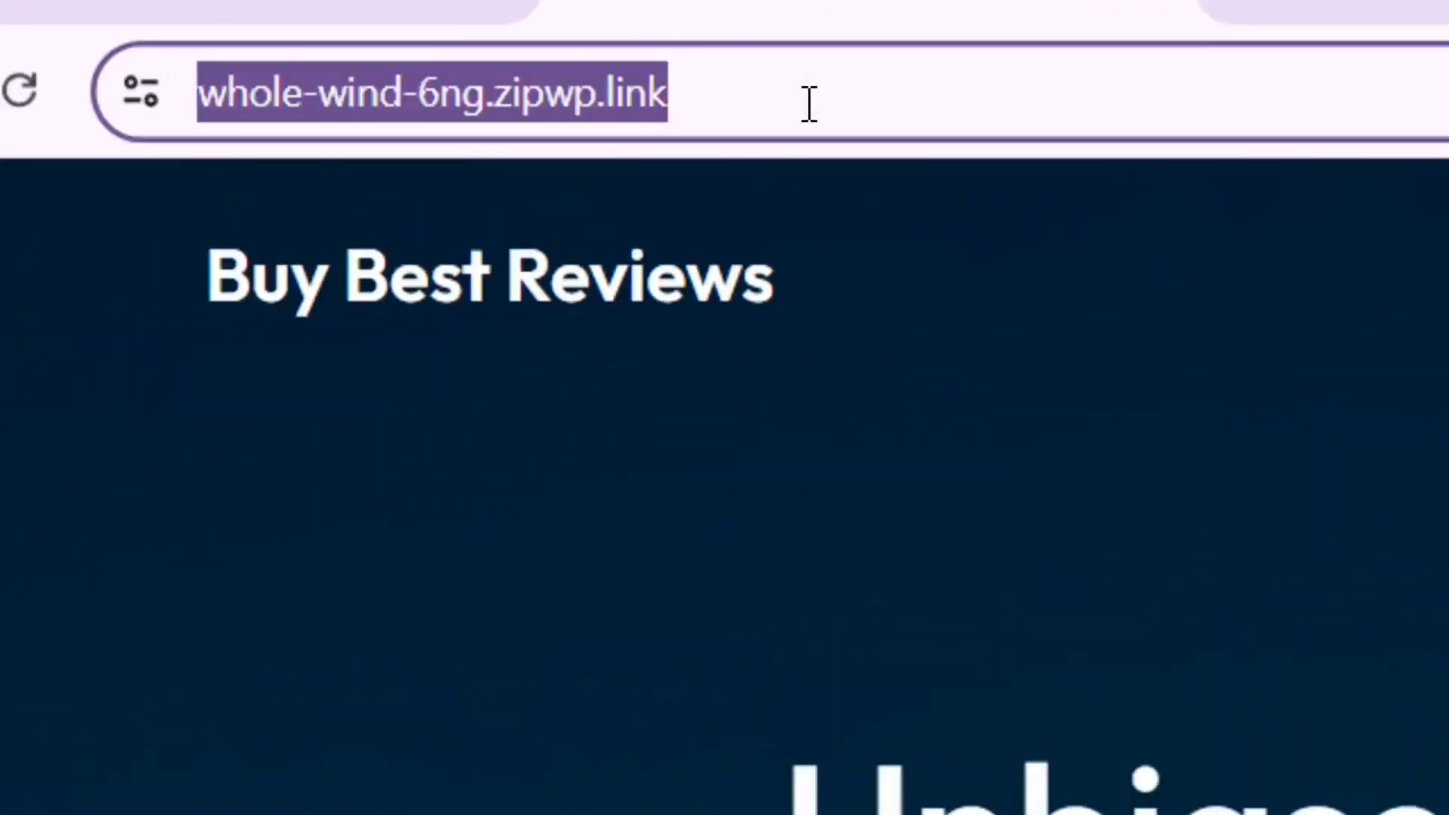
left_click(809, 104)
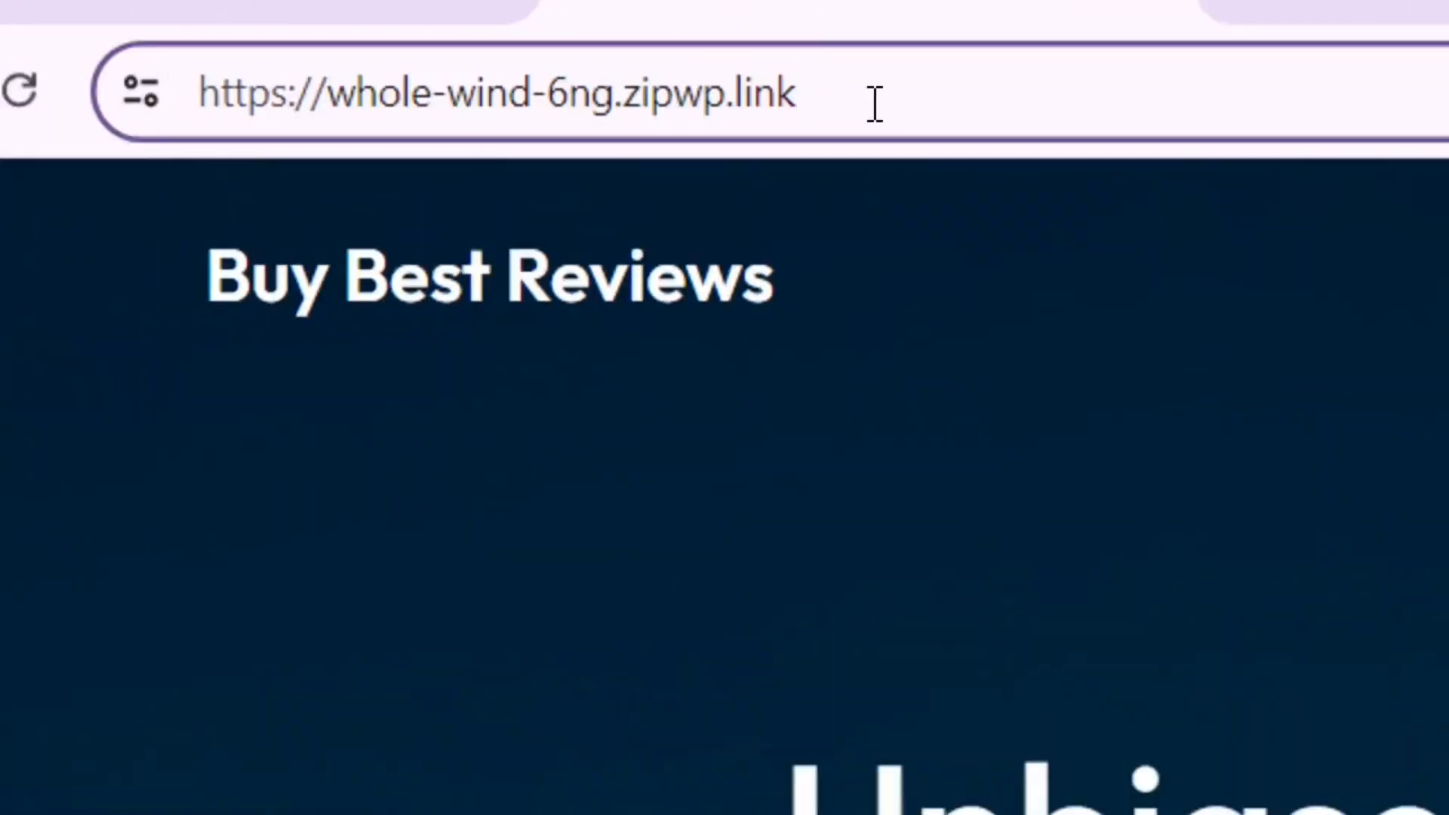
type("/wp-admin")
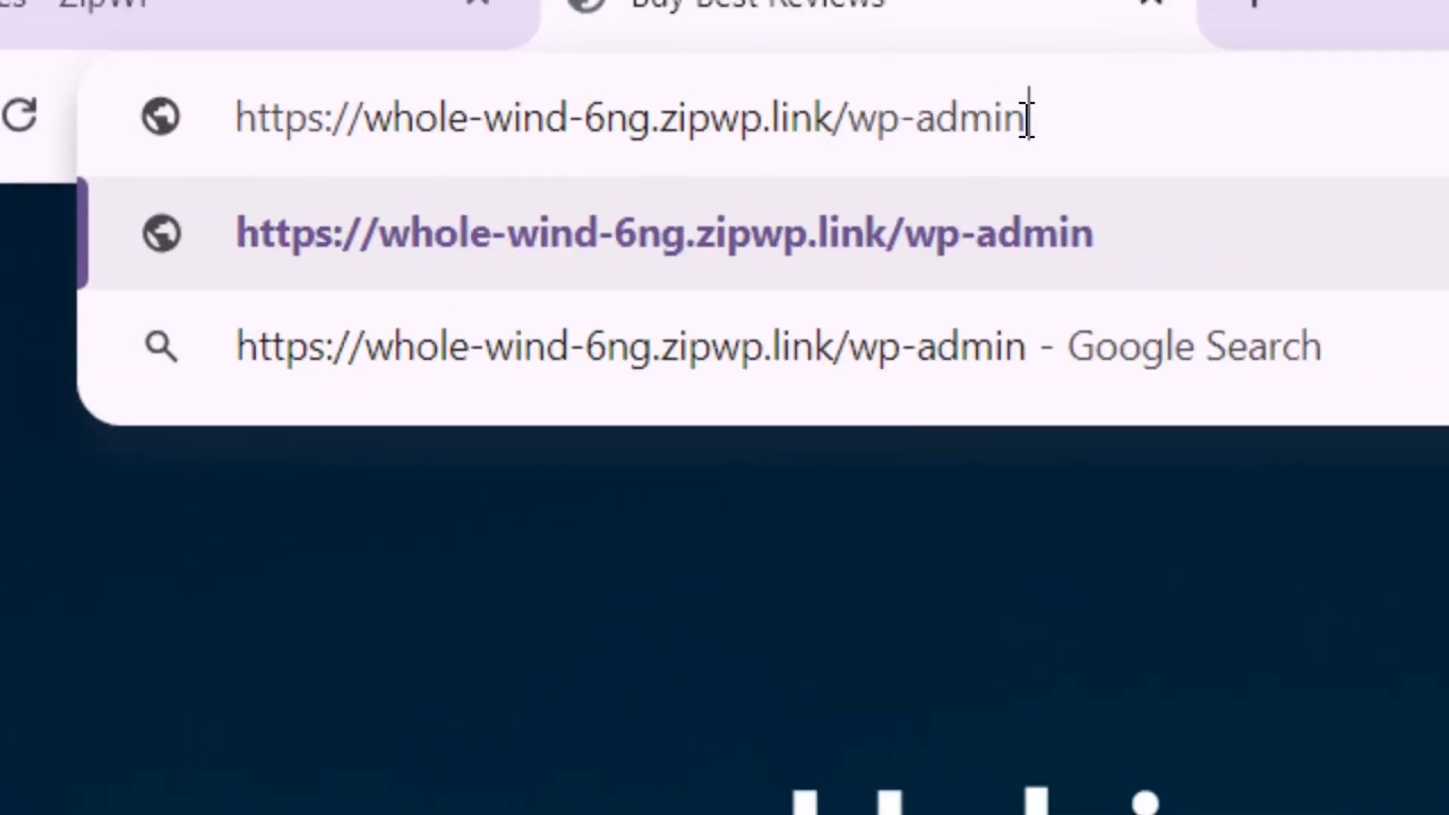
left_click_drag(1027, 118, 845, 143)
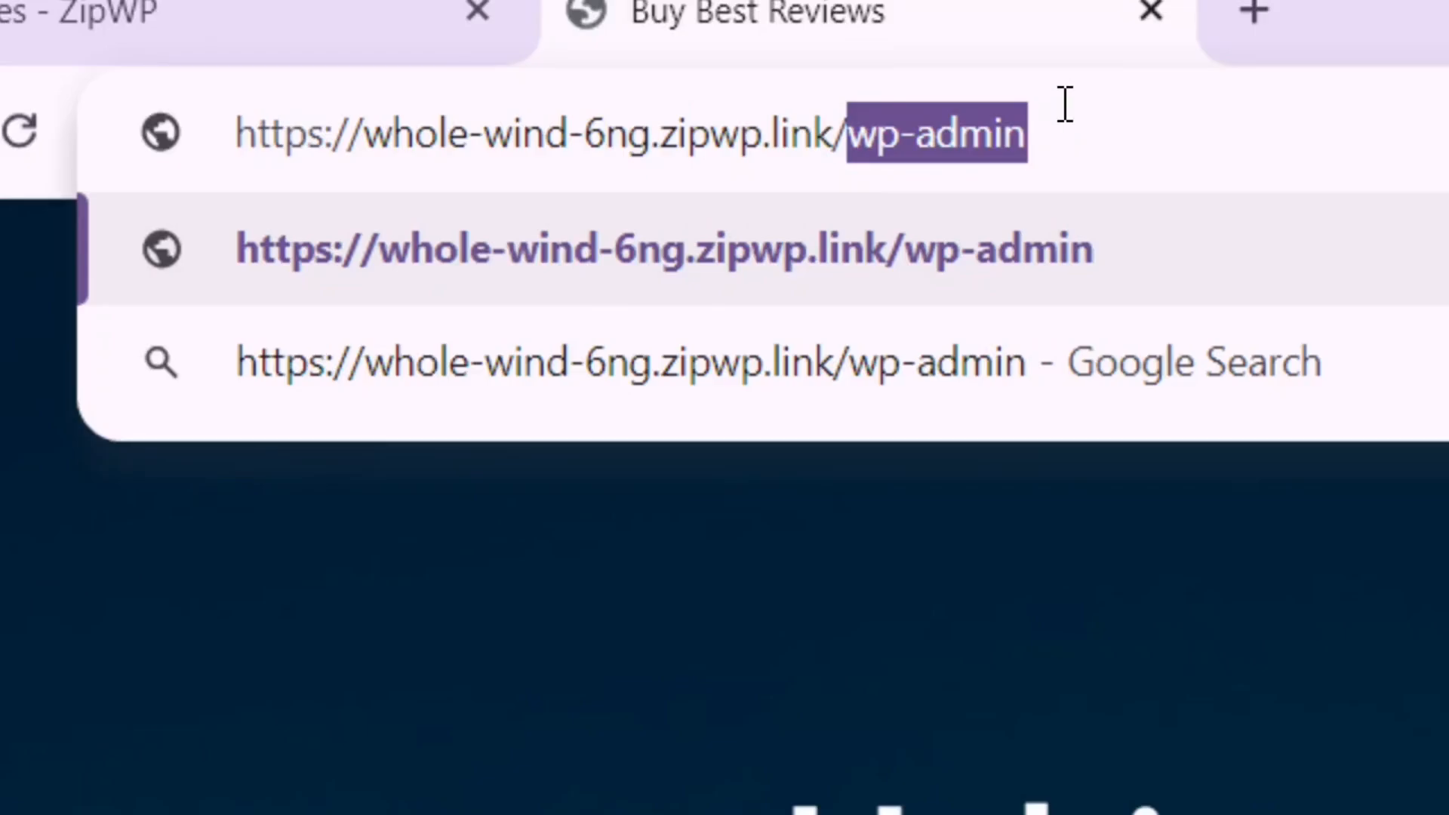
left_click(1066, 134)
key("Return")
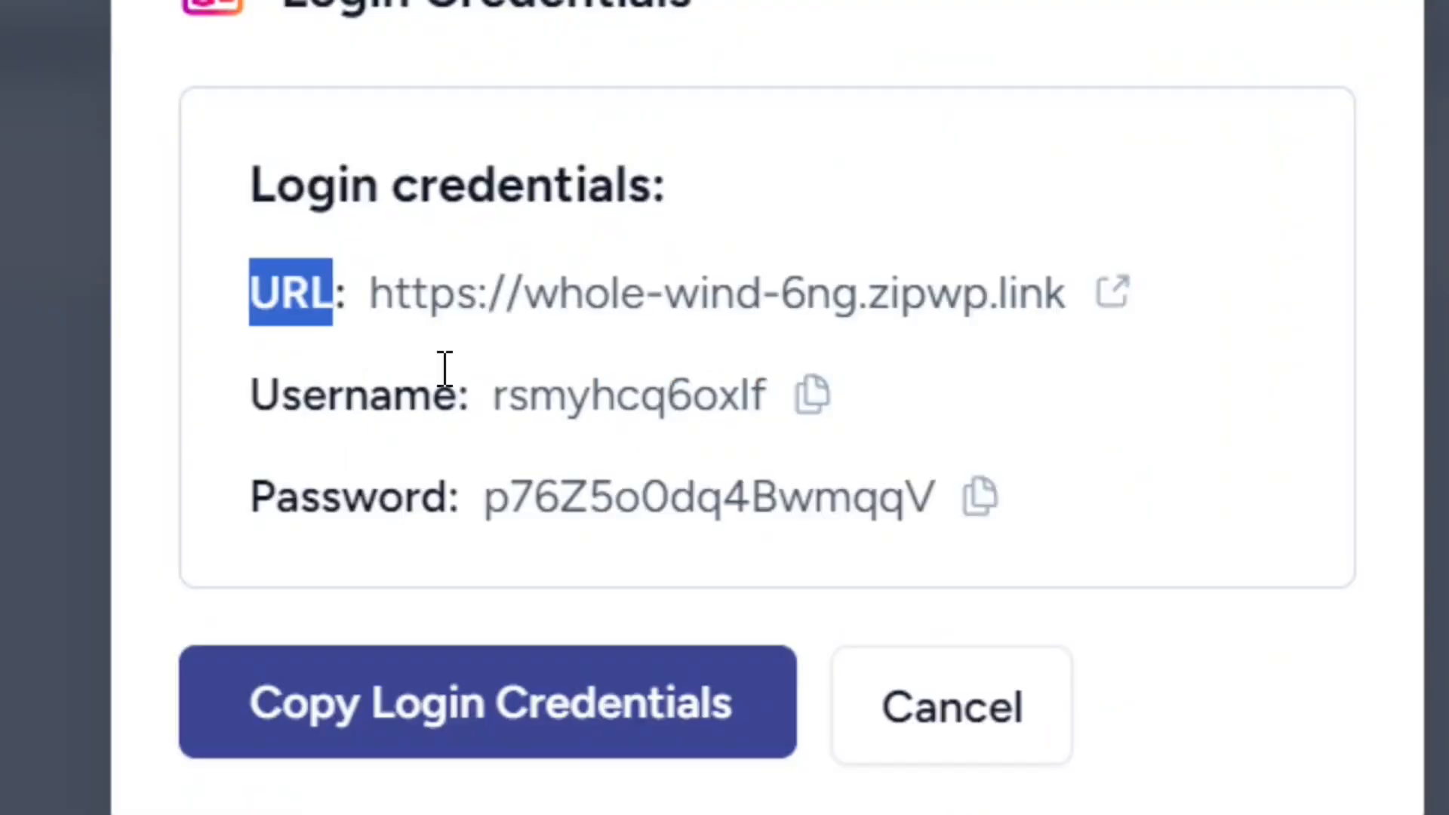
Copy the username and password from the login credentials into the WordPress login form and log in.
left_click_drag(459, 400, 257, 400)
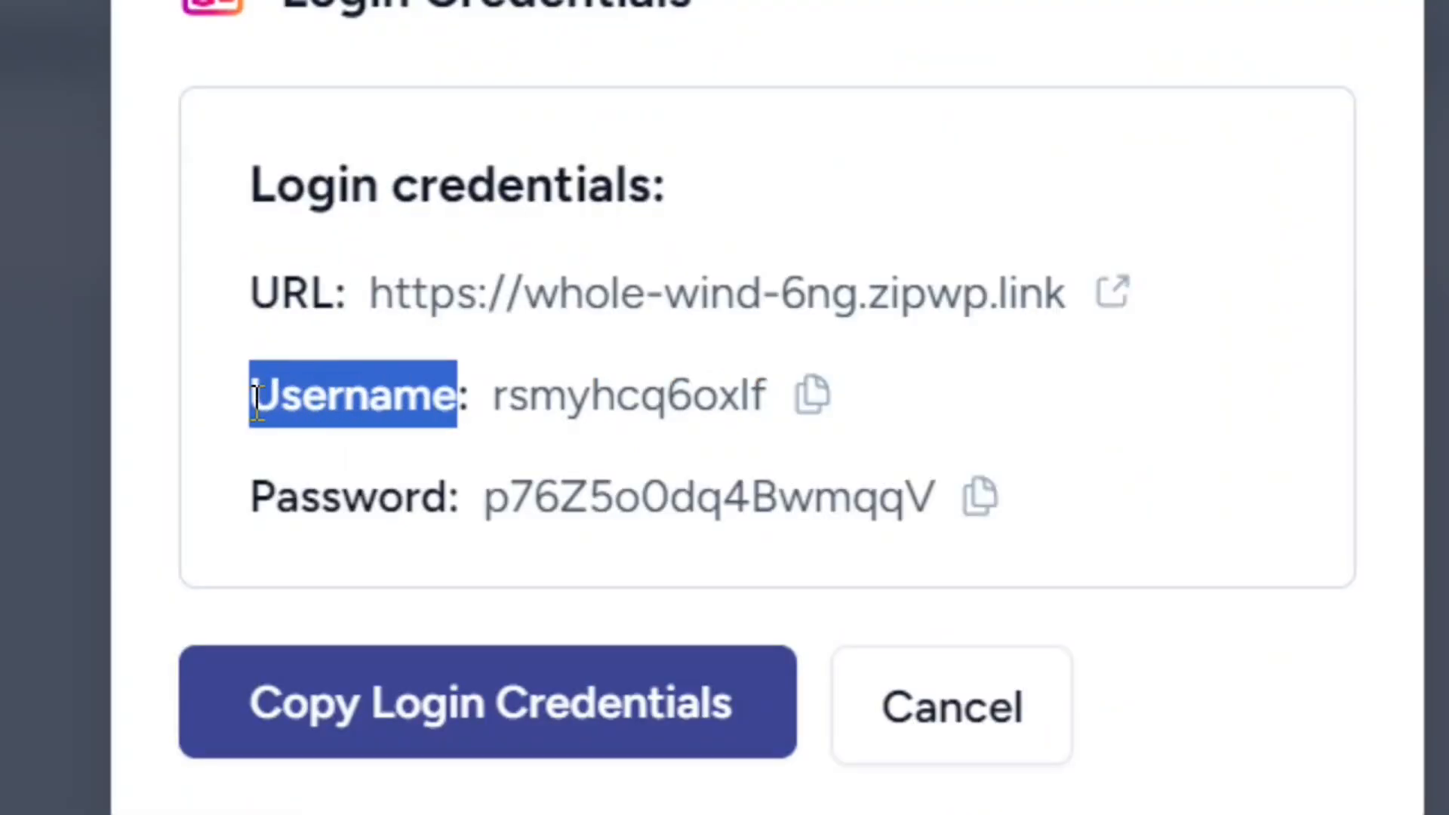
left_click(815, 396)
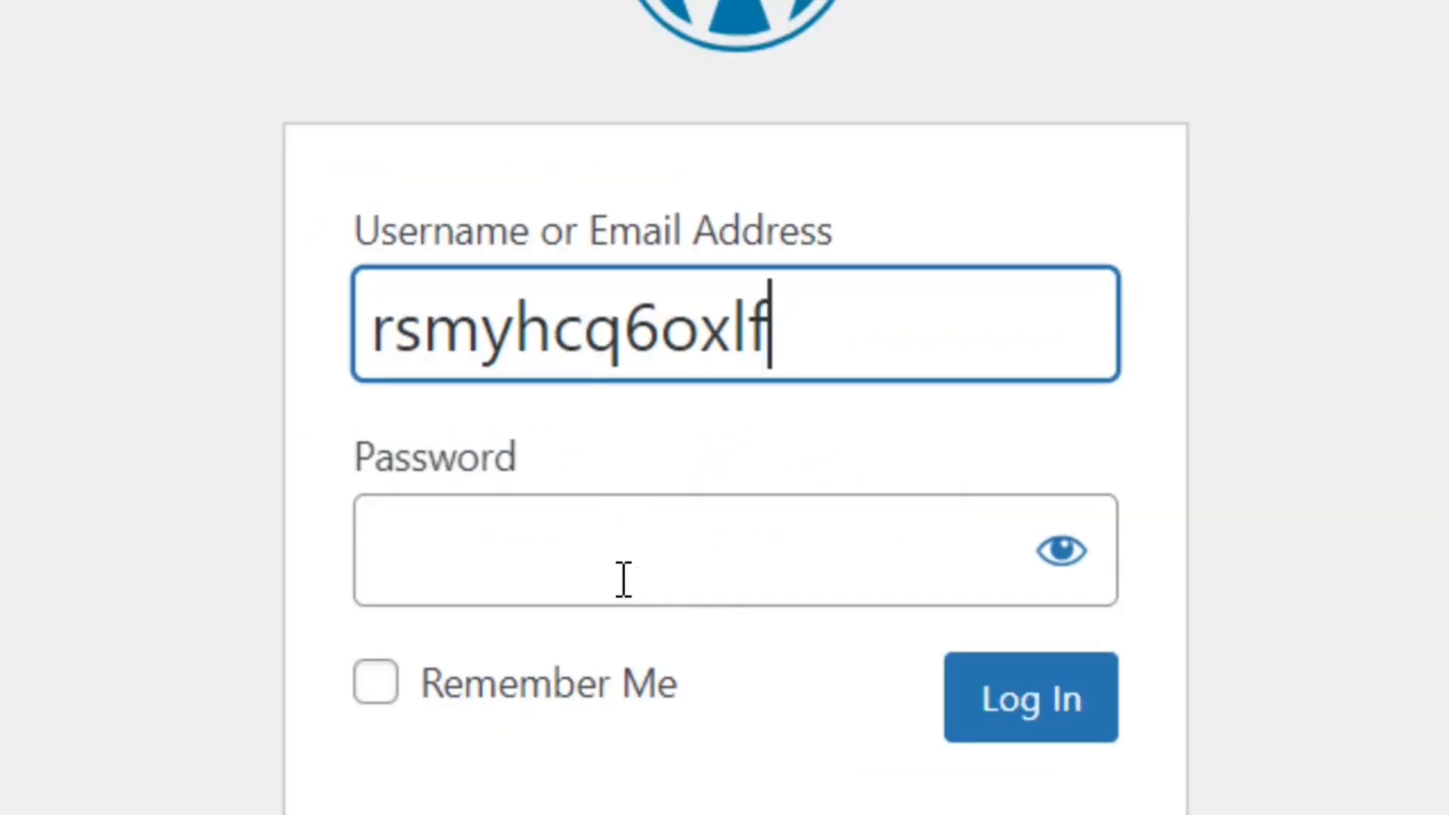
left_click_drag(619, 473, 407, 508)
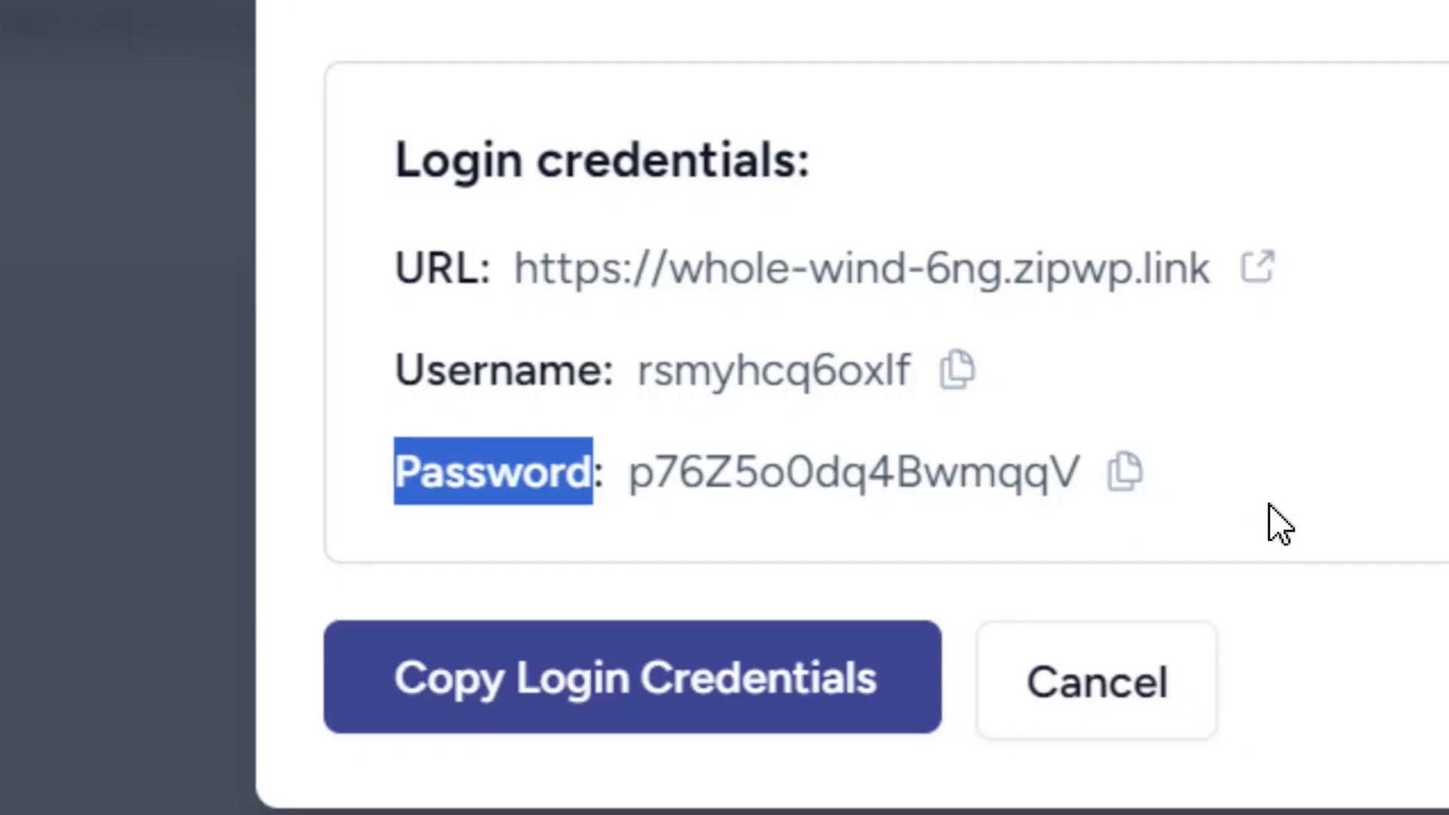
left_click(1117, 477)
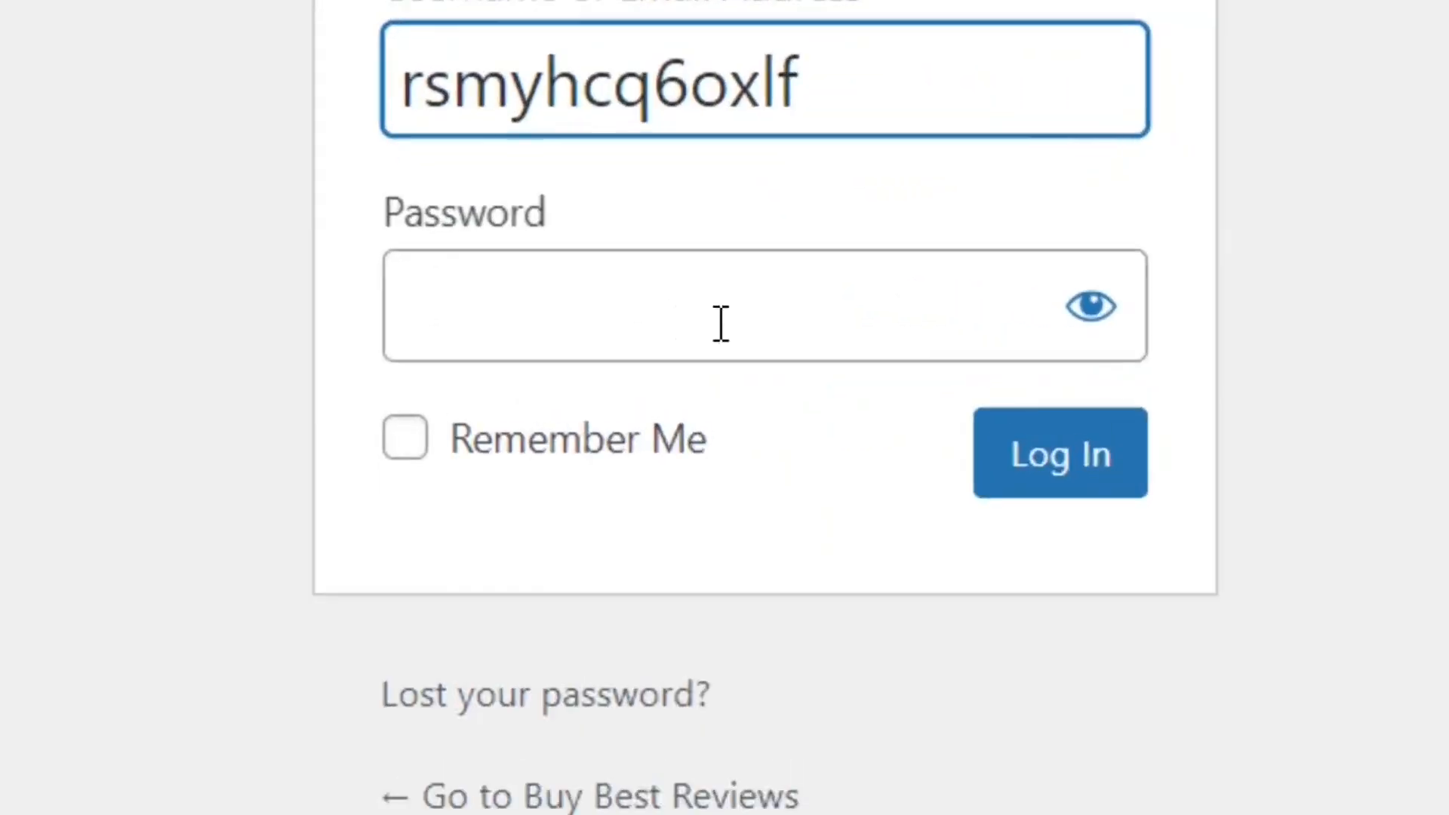
left_click(834, 317)
key("ctrl+v")
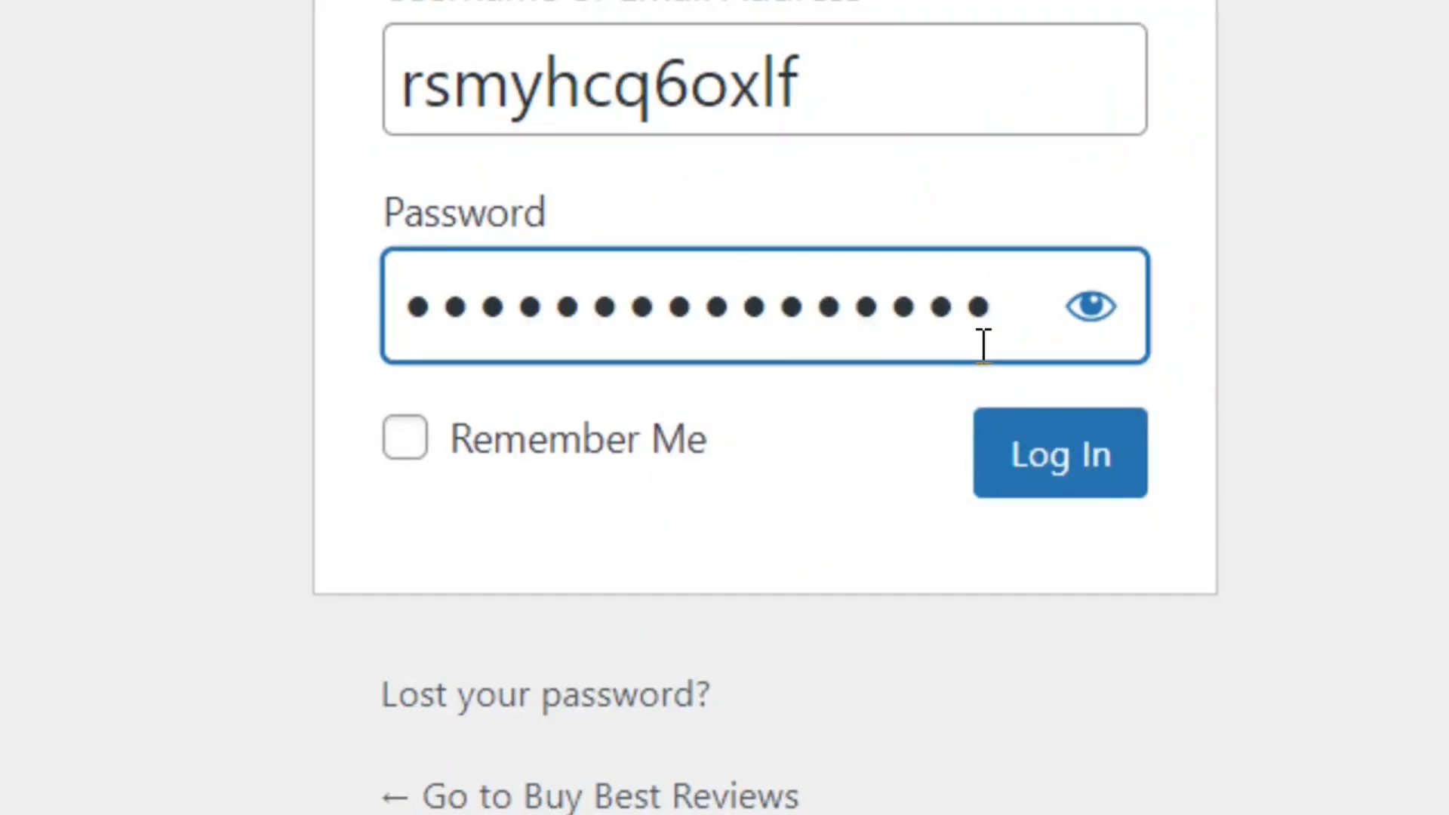
left_click(1076, 476)
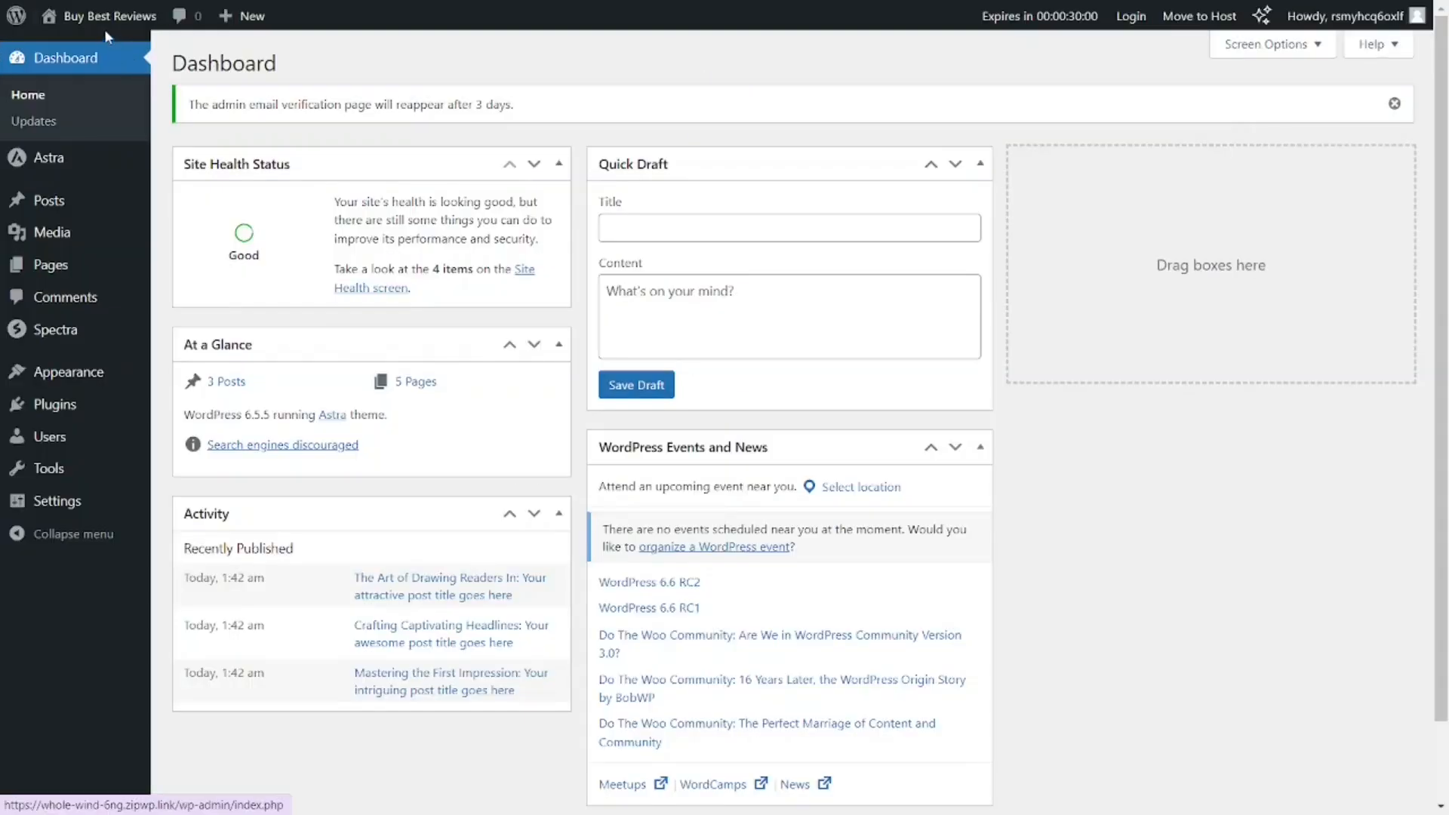
Visit the Buy Best Reviews website from the WordPress dashboard.
mouse_move(100, 27)
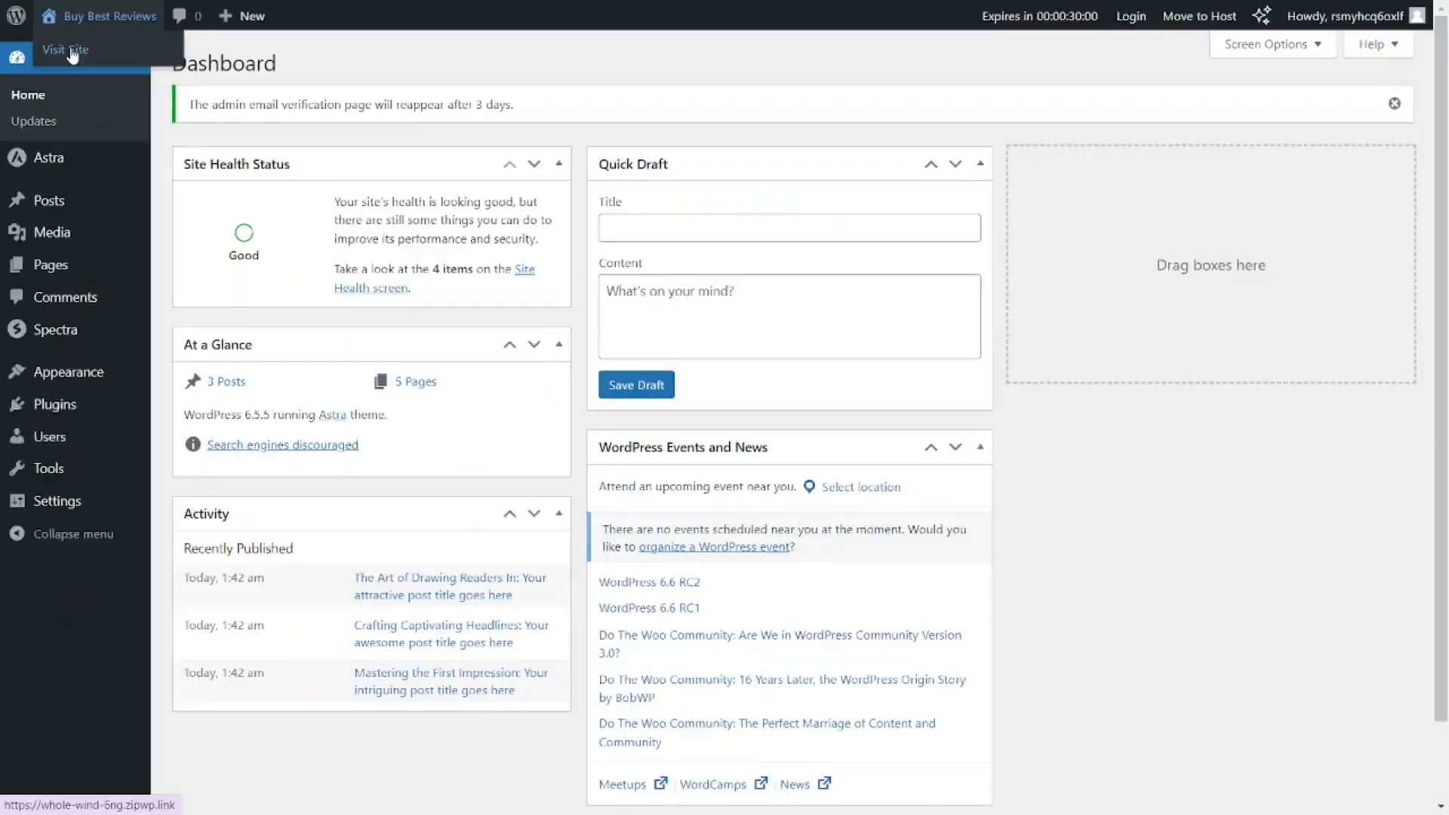
left_click(188, 162)
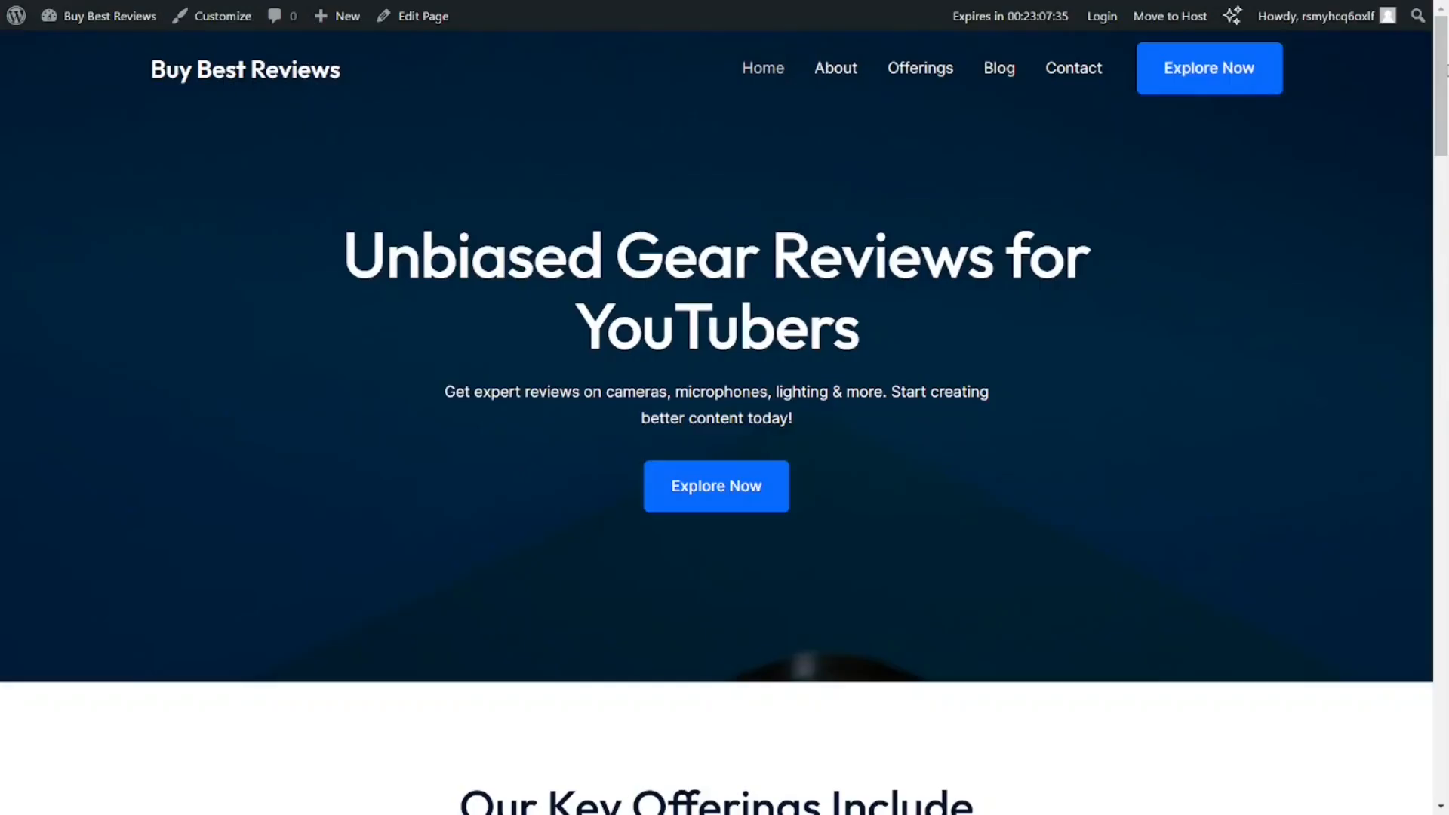
Open the upload form for adding a new plugin to the Buy Best Reviews site.
left_click_drag(1443, 72, 1445, 408)
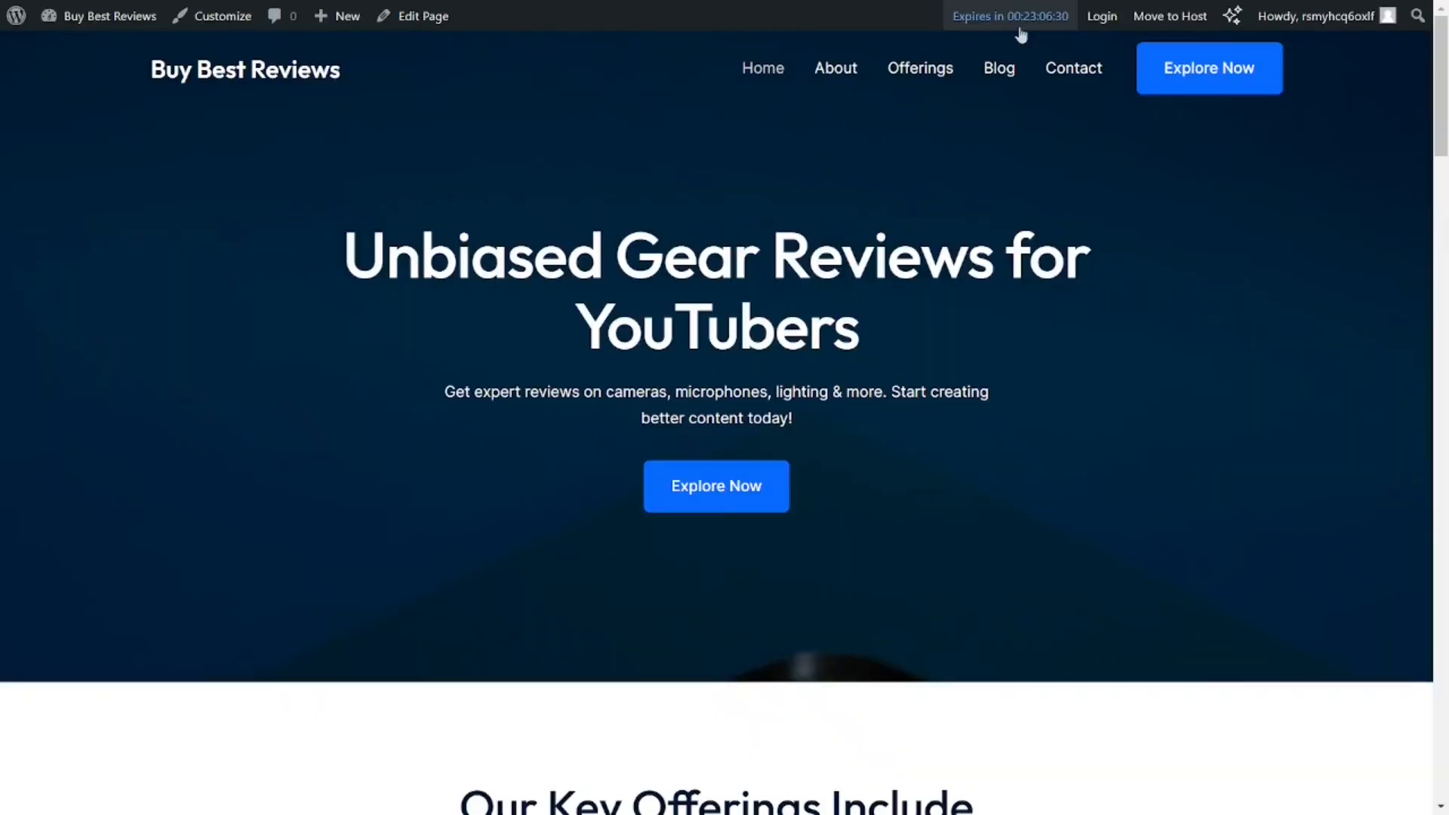
mouse_move(85, 26)
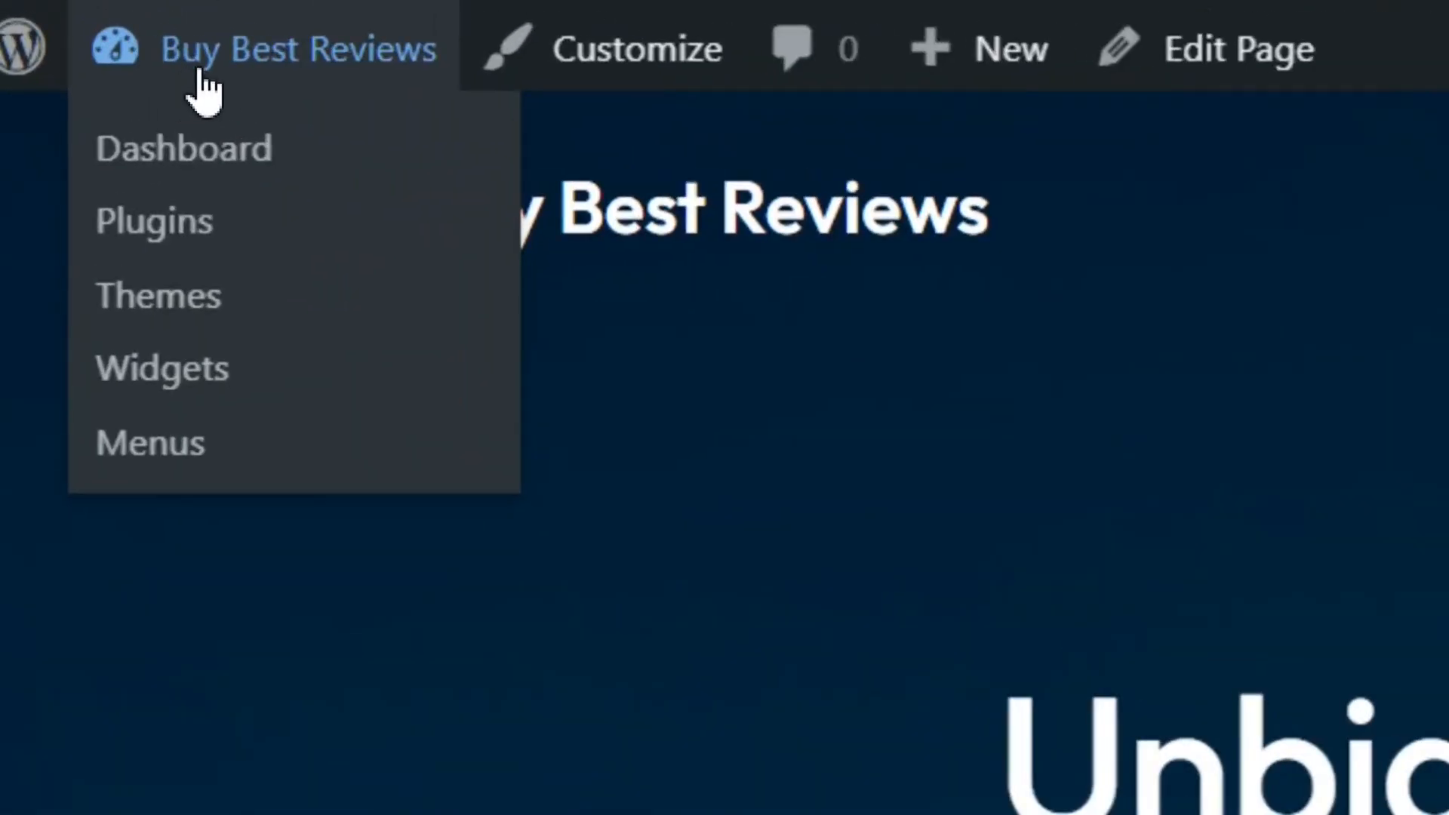
left_click(185, 236)
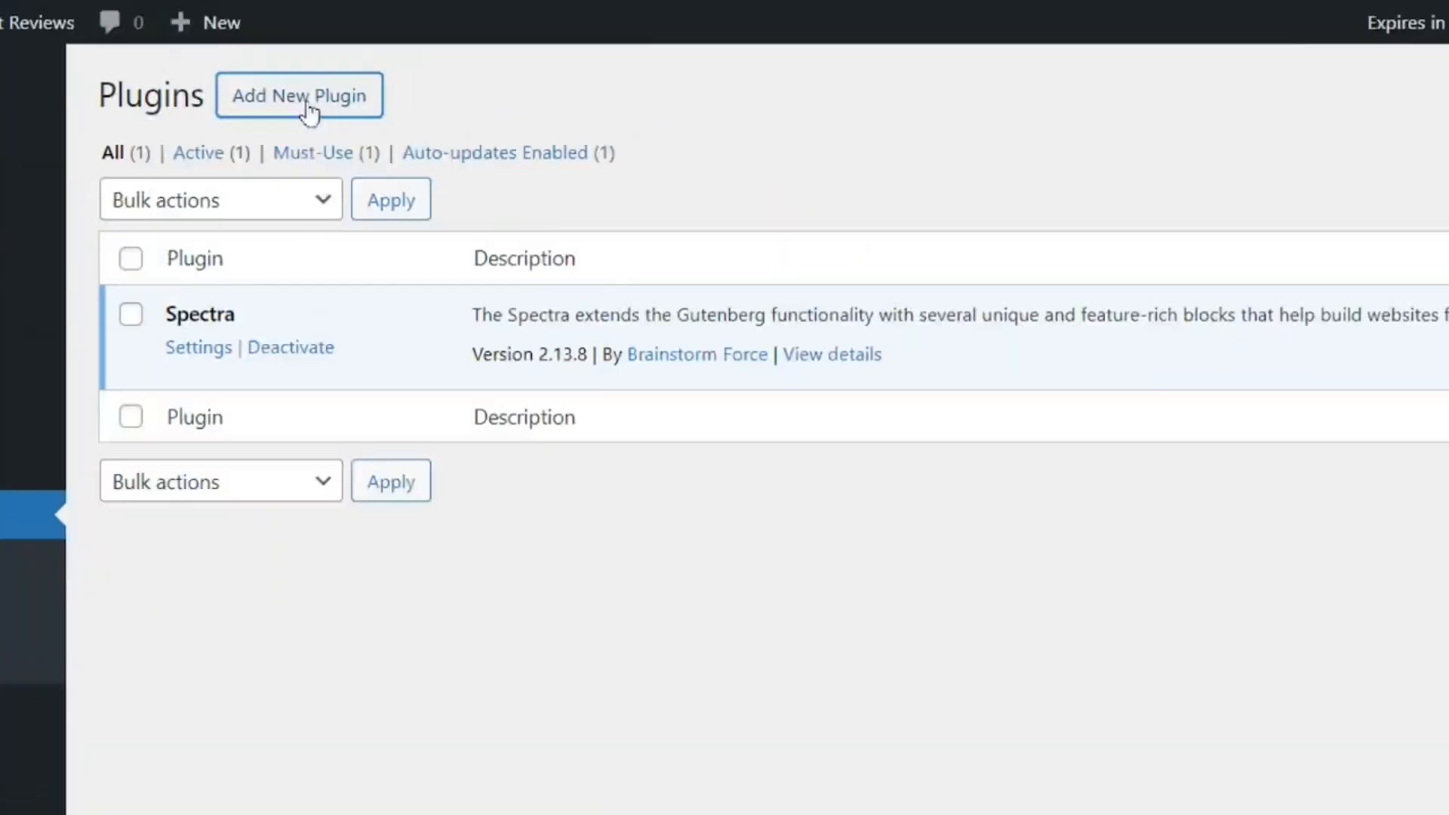
left_click(528, 113)
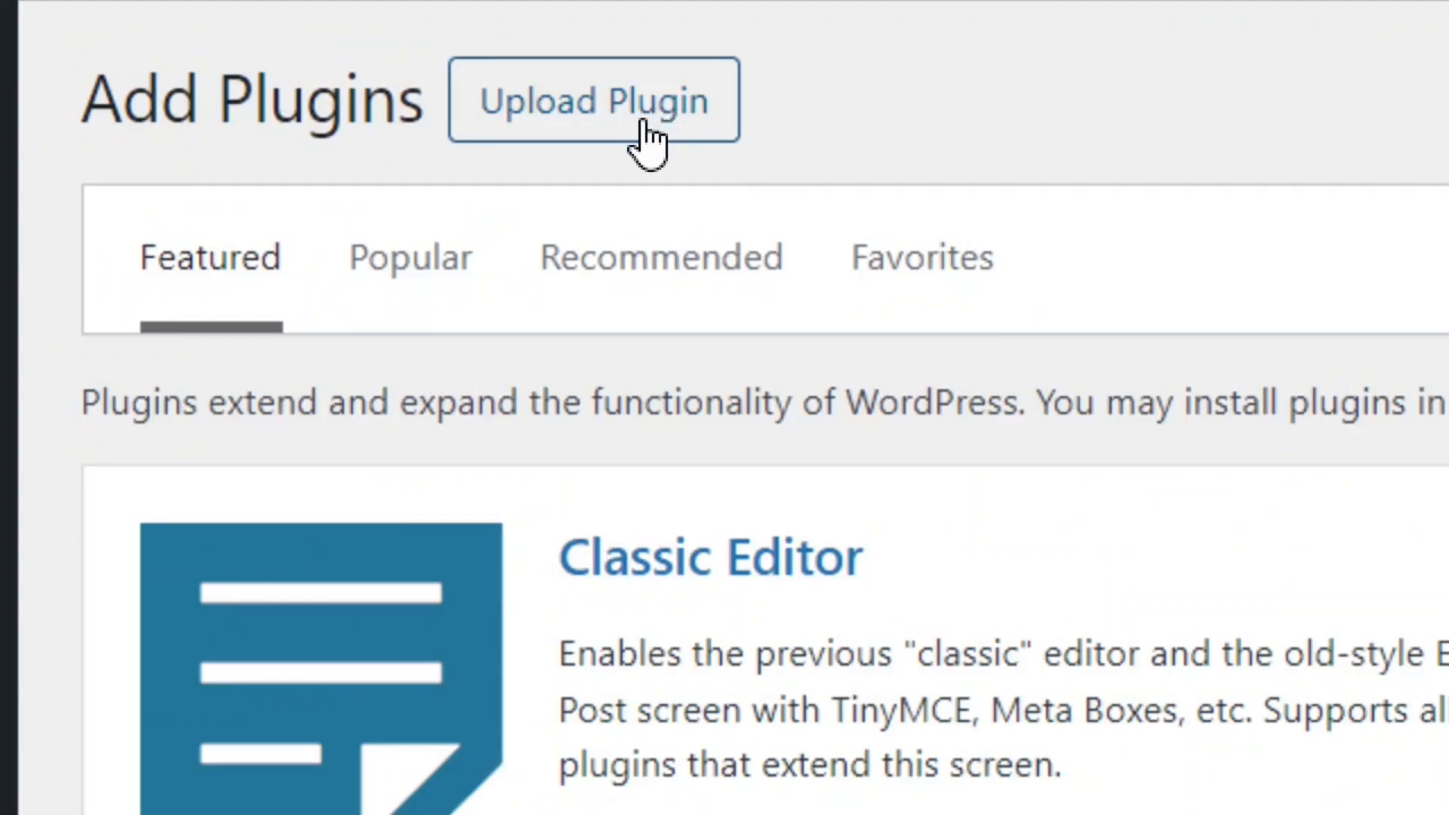
left_click(624, 119)
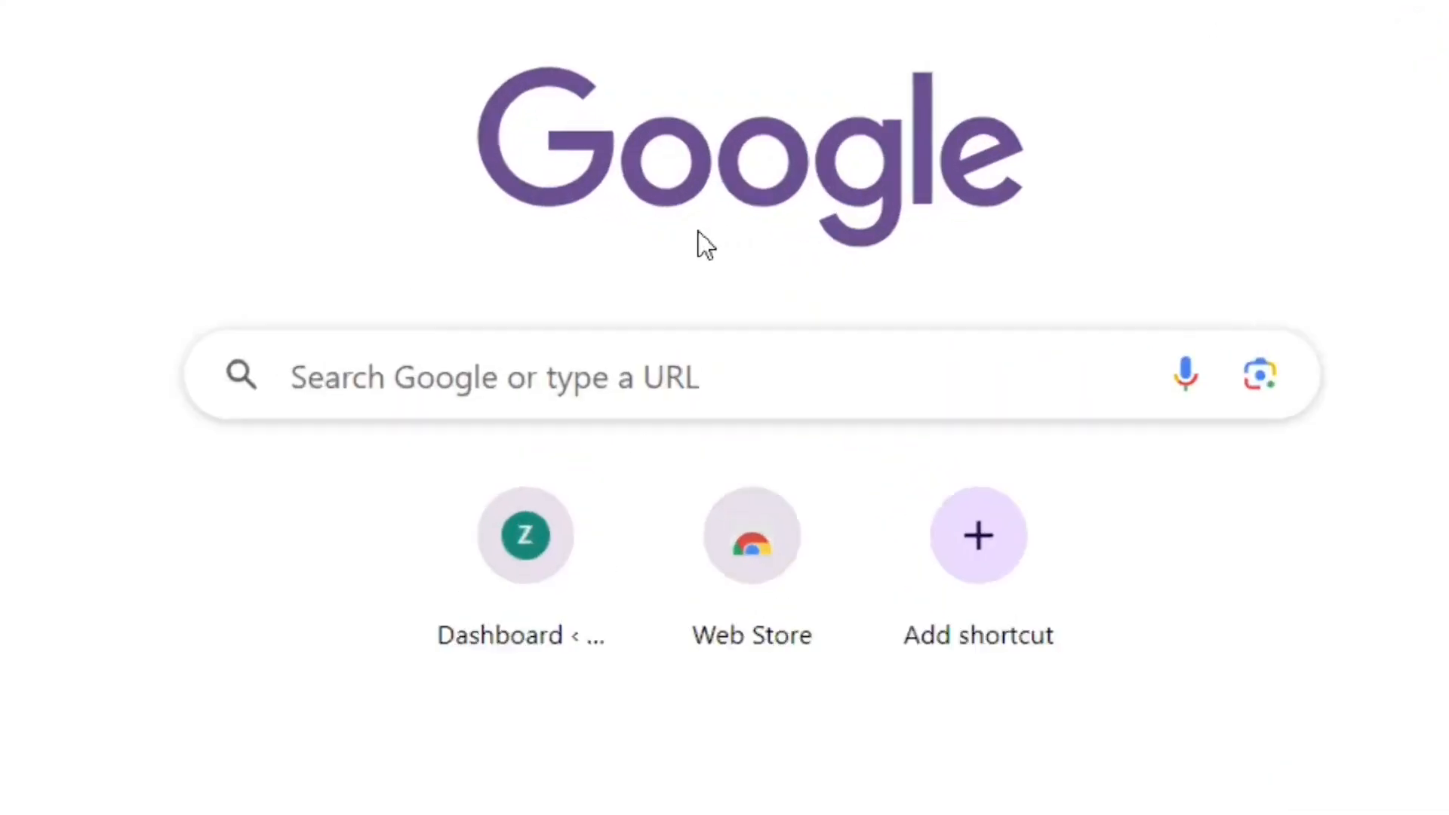
Search Google for "wpvivid backup plugin" and open the WordPress.org page for Migration, Backup, Staging – WPvivid.
left_click(573, 299)
type("wpvivid backup plugin")
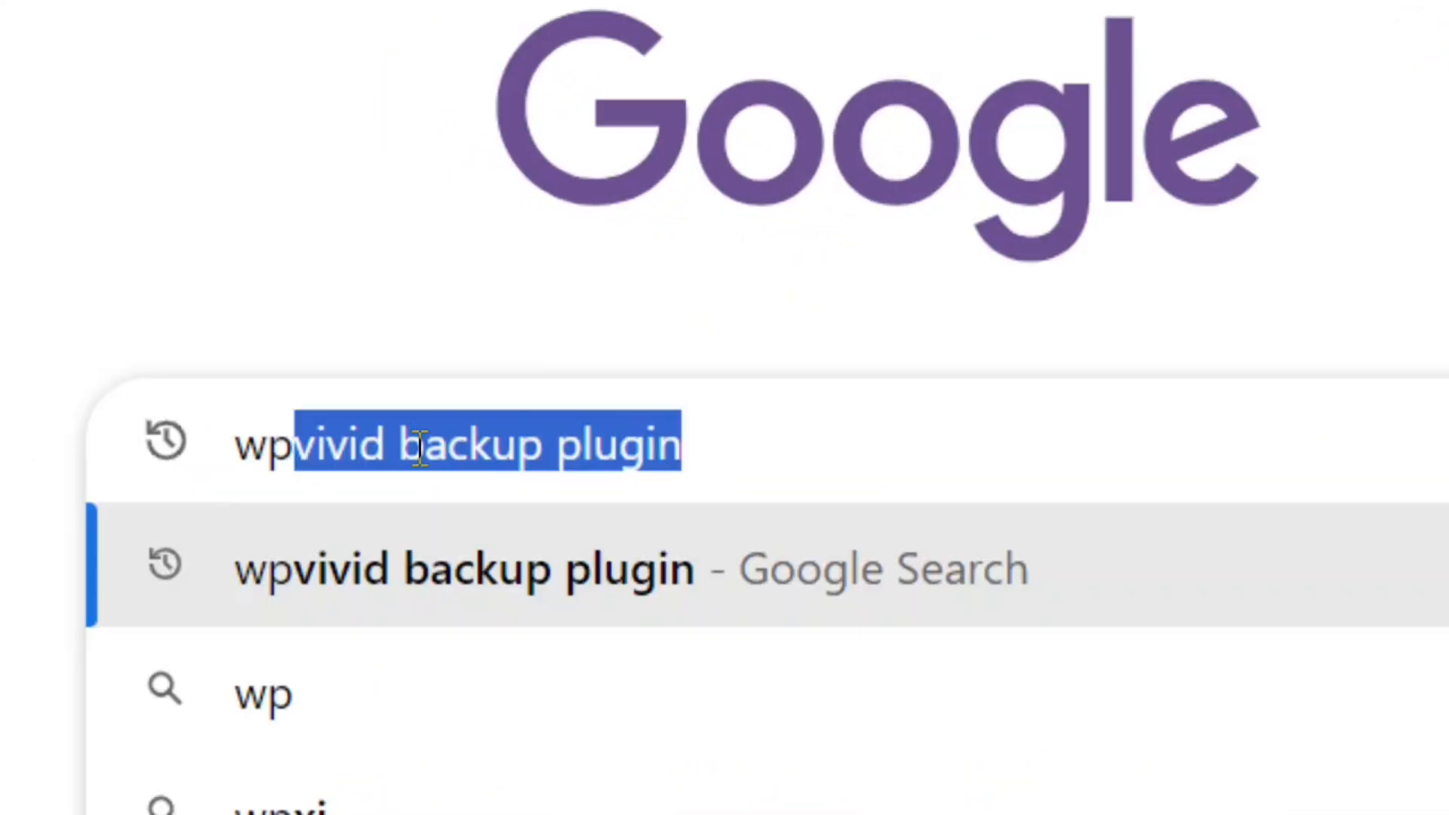
key("End")
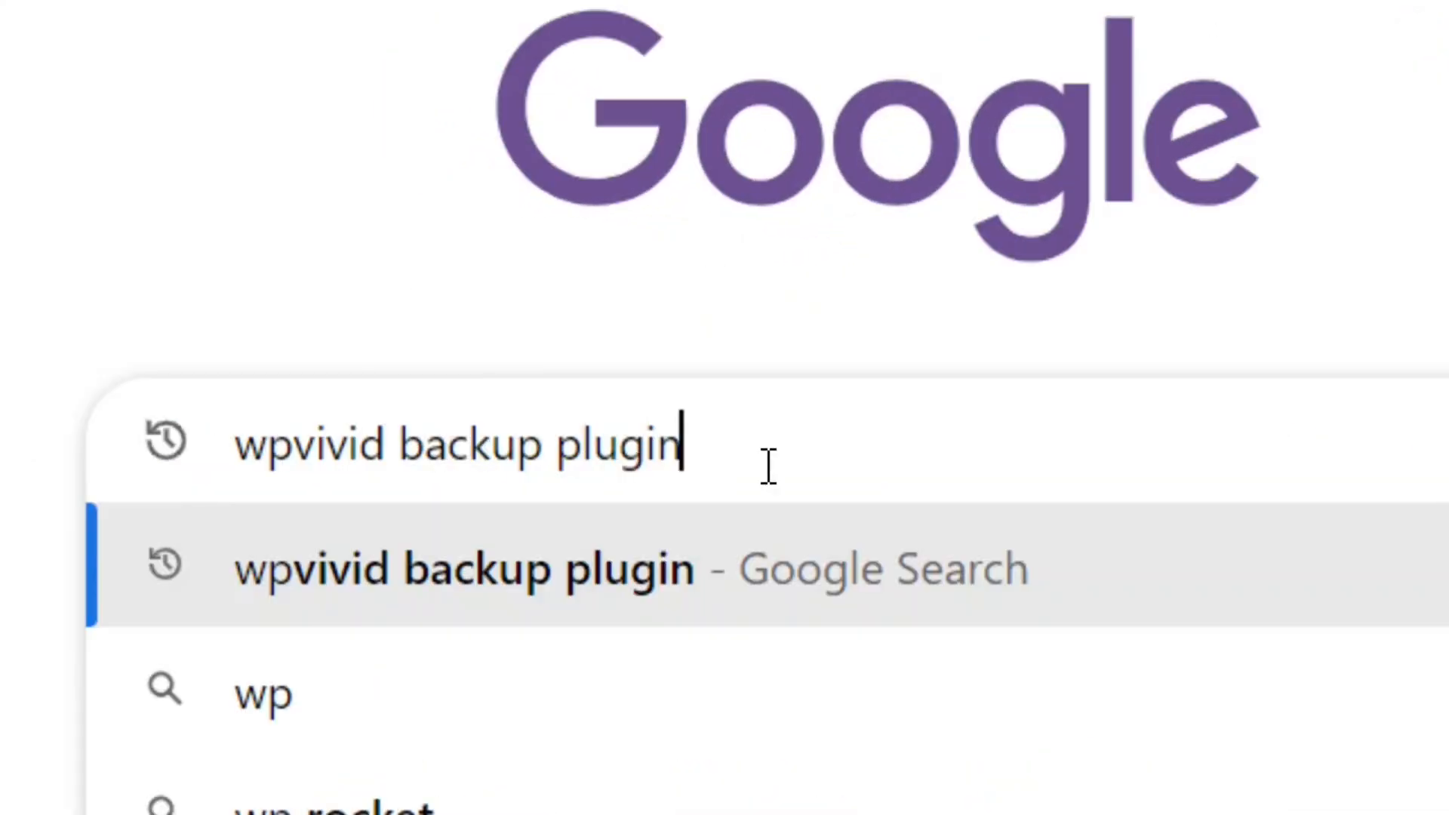
key("shift+Left")
key("shift+Left")
left_click_drag(578, 468, 220, 472)
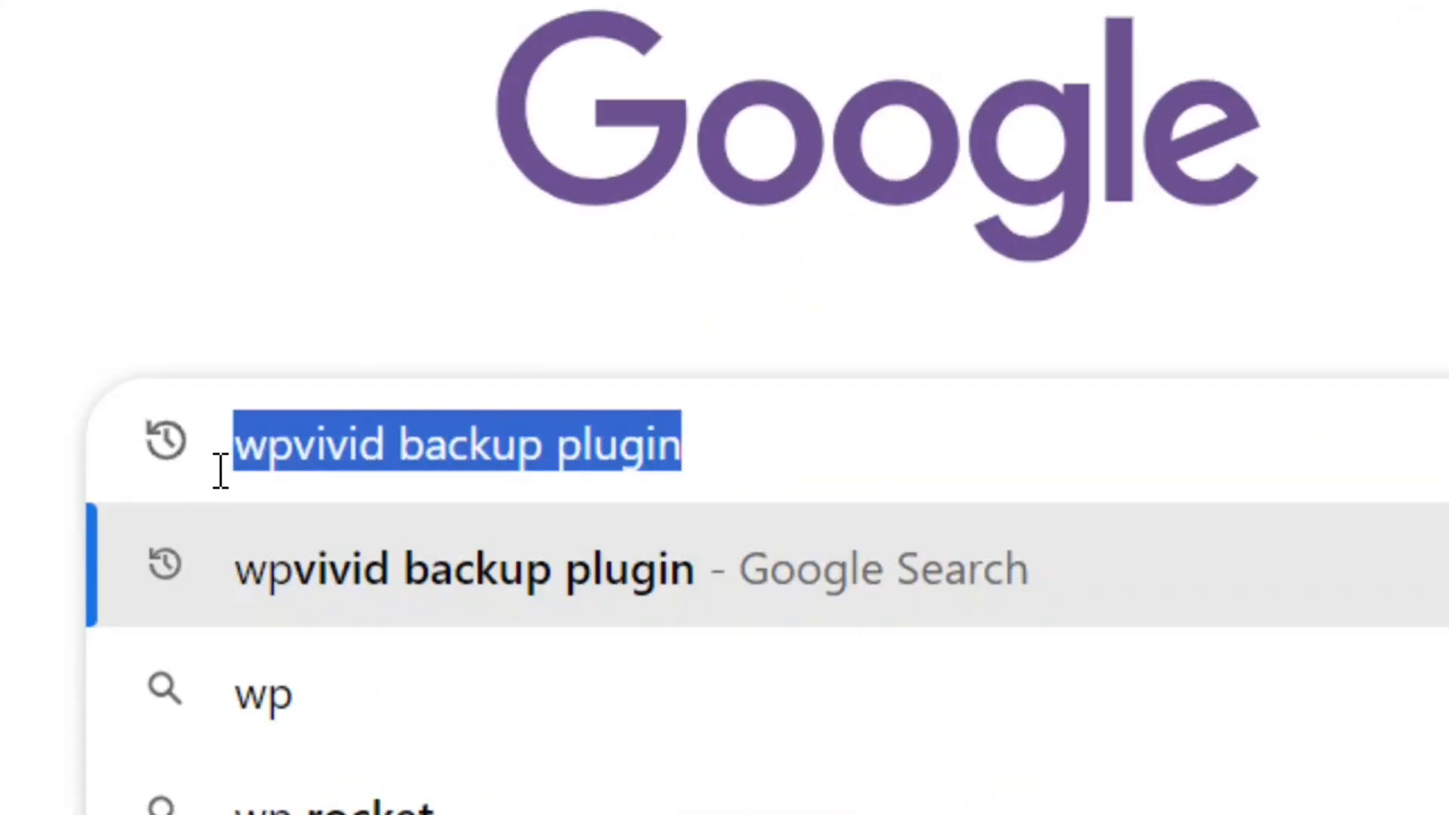
left_click(843, 456)
key("Escape")
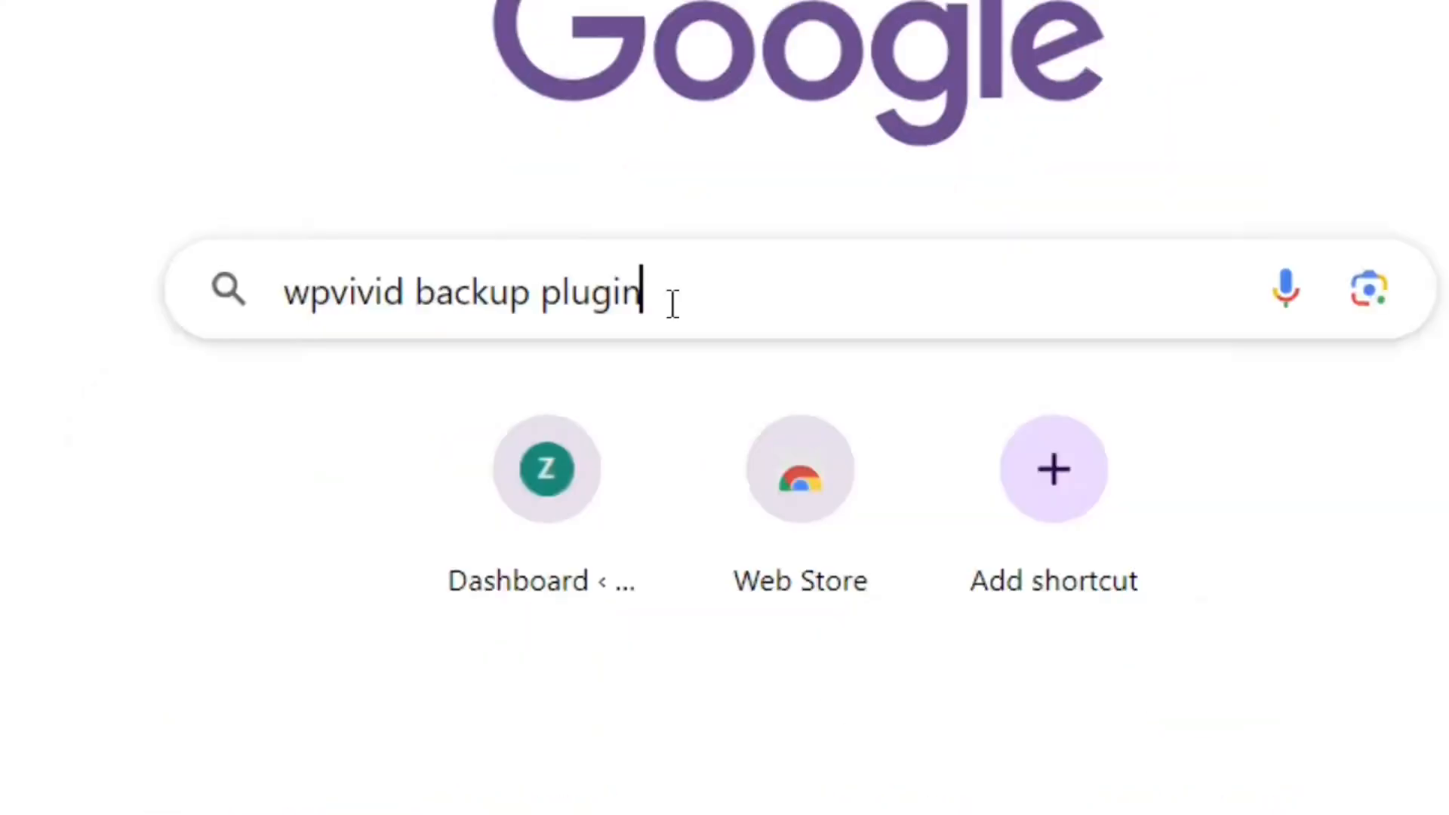
key("Return")
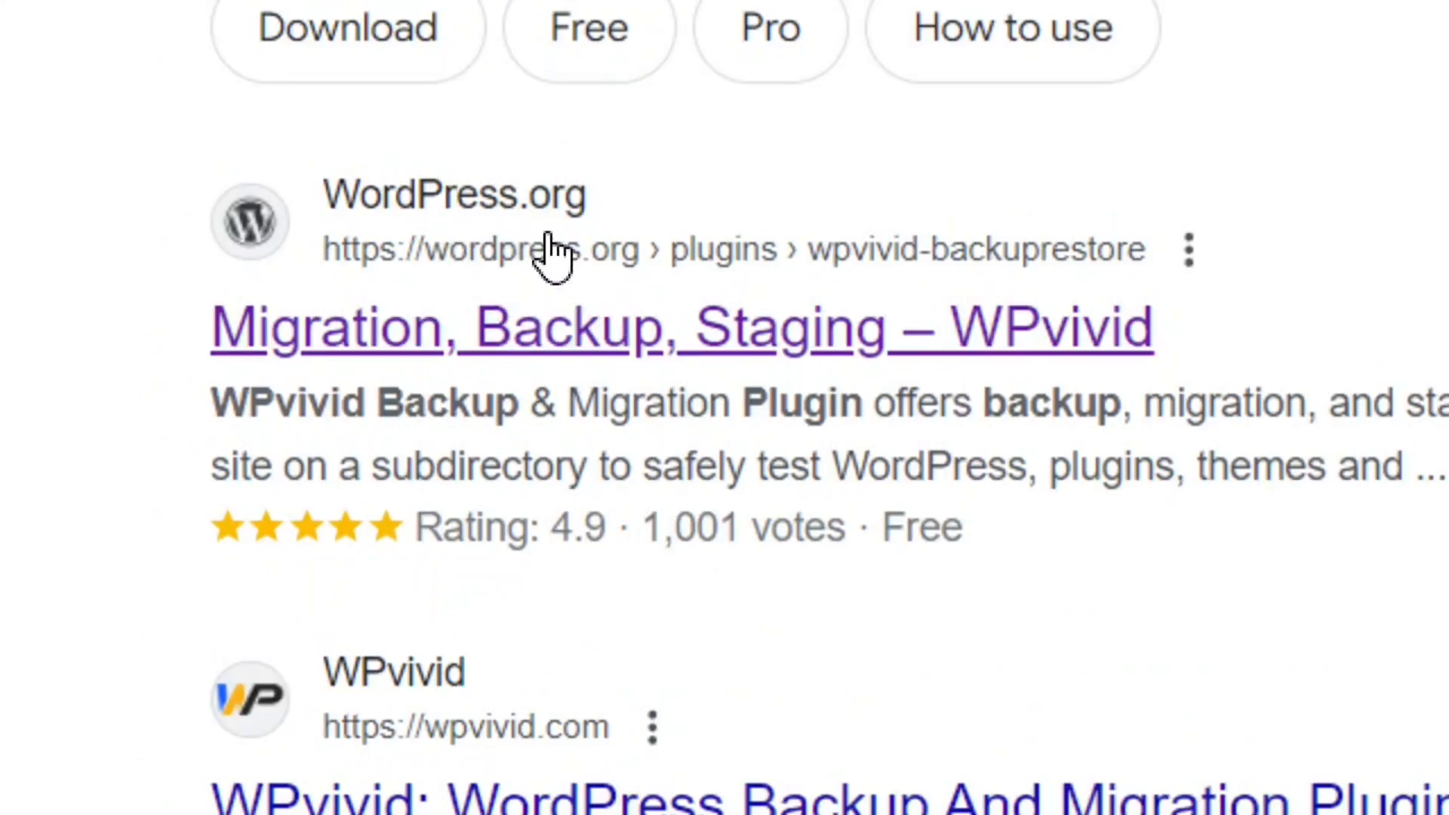
left_click(498, 226)
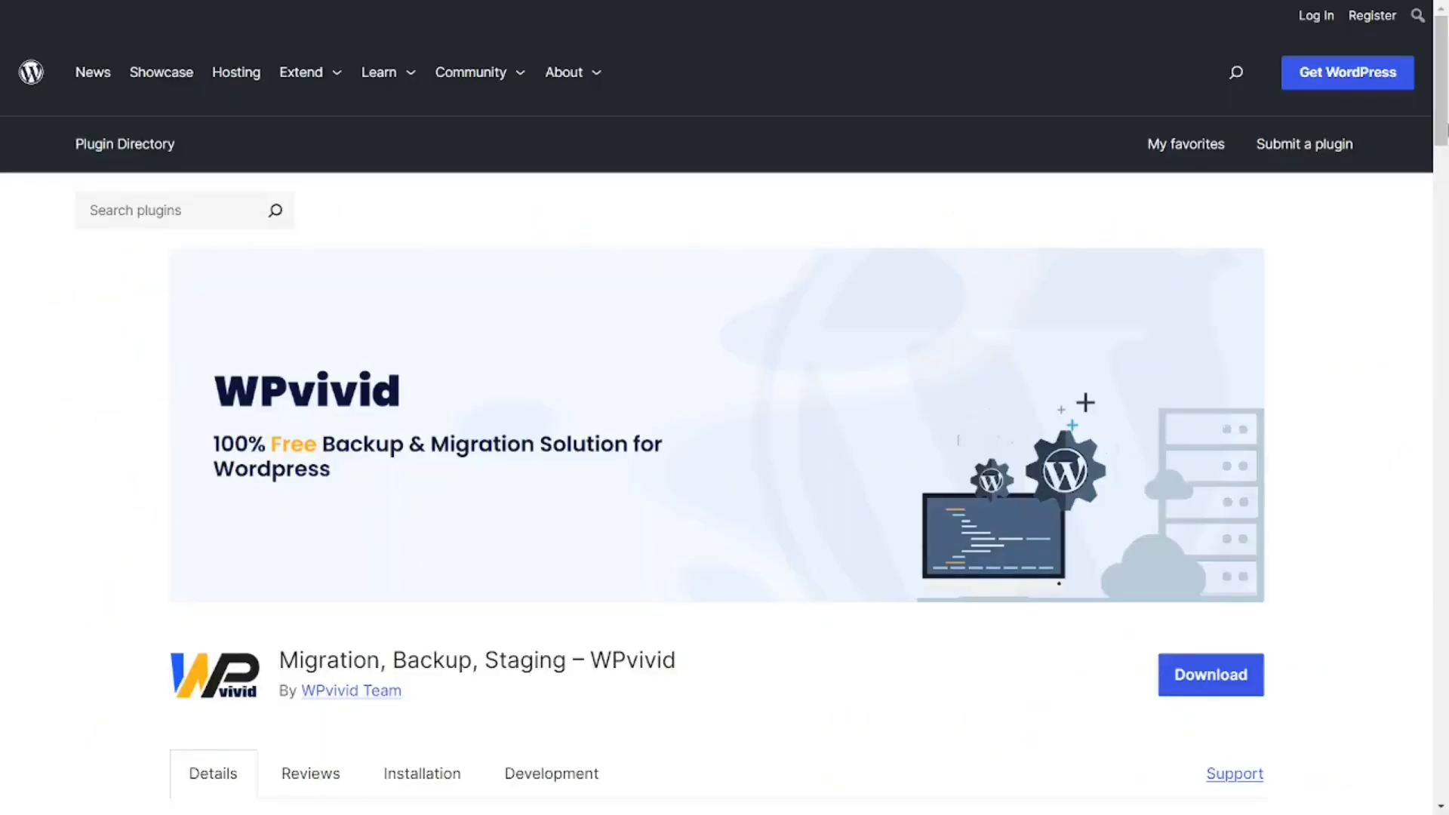
Download the WPvivid plugin from its WordPress.org page and check the download in the browser.
scroll(724, 453, "down", 3)
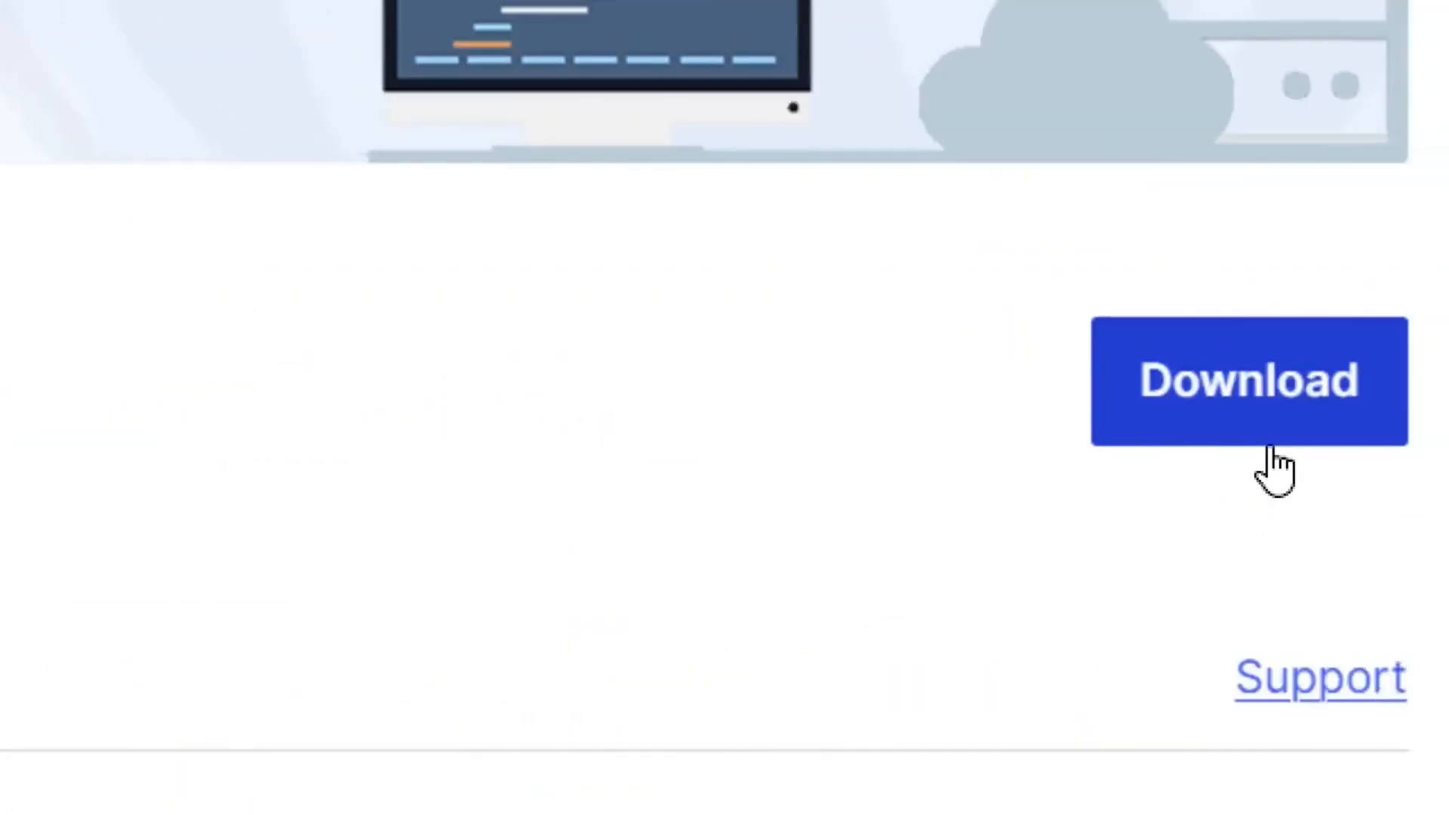
left_click(1119, 404)
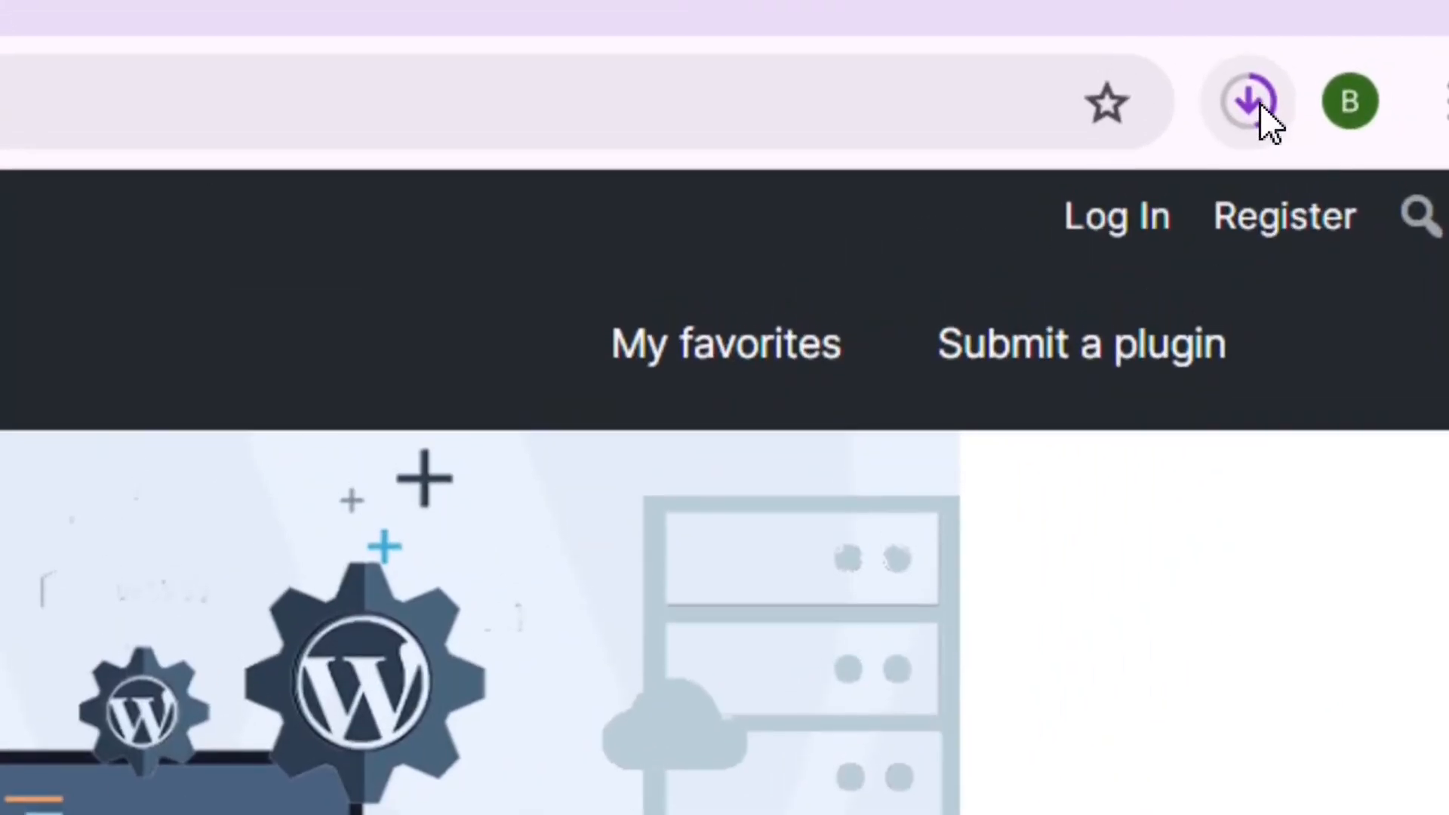
left_click(1259, 104)
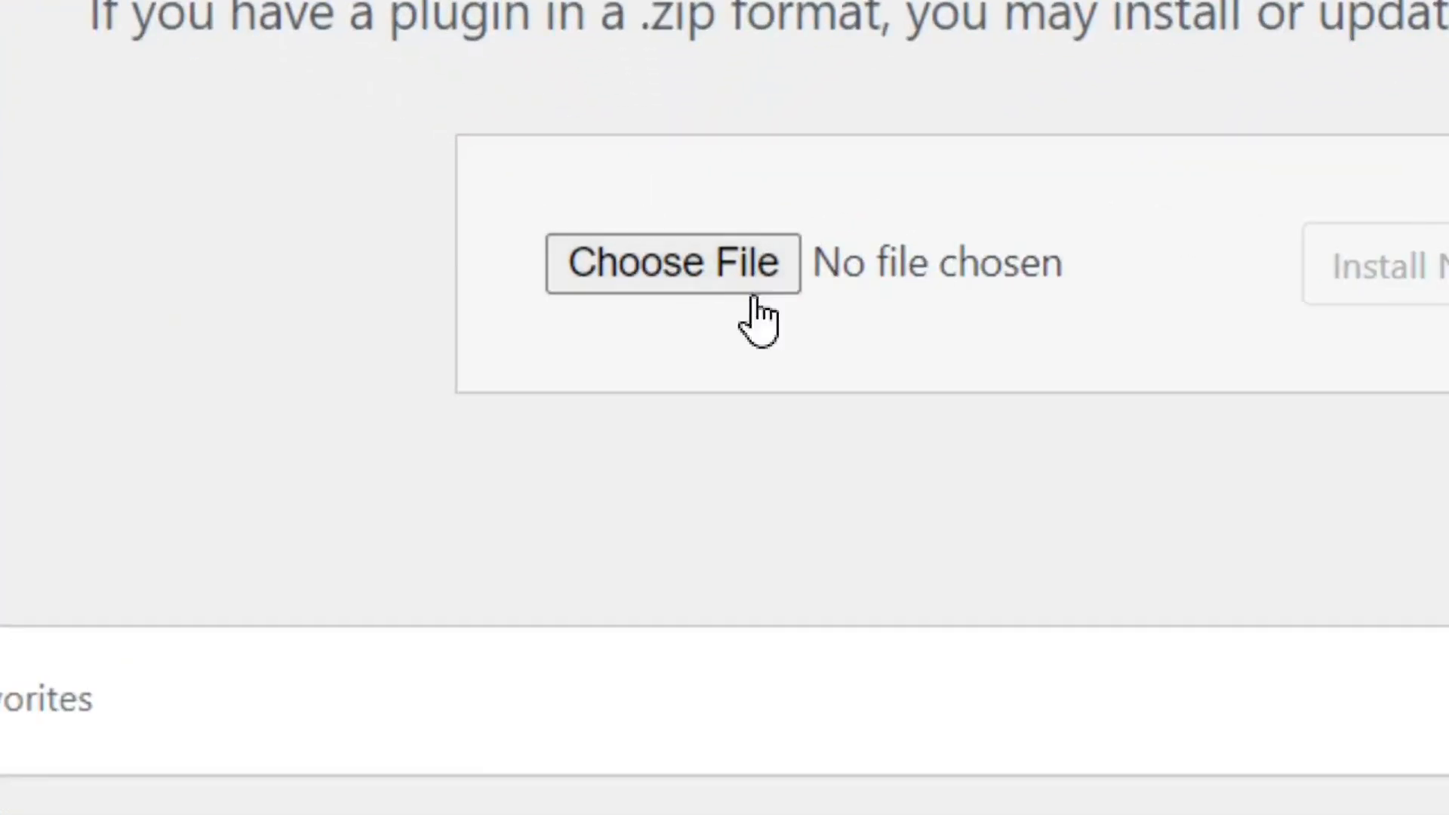
Upload wpvivid-backuprestore.0.9.103.zip to the WordPress site, then install and activate the plugin.
left_click(736, 274)
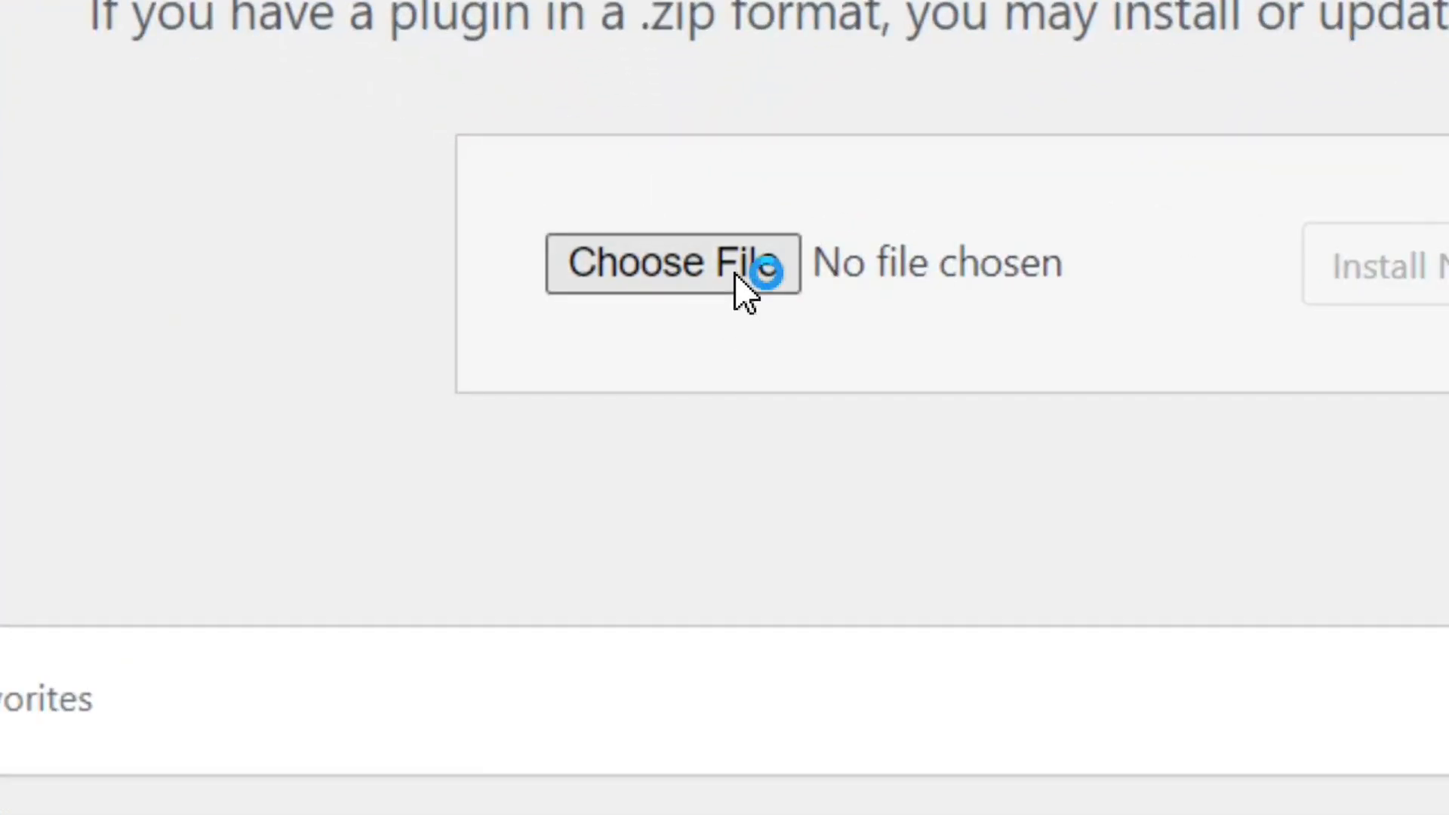
left_click(221, 184)
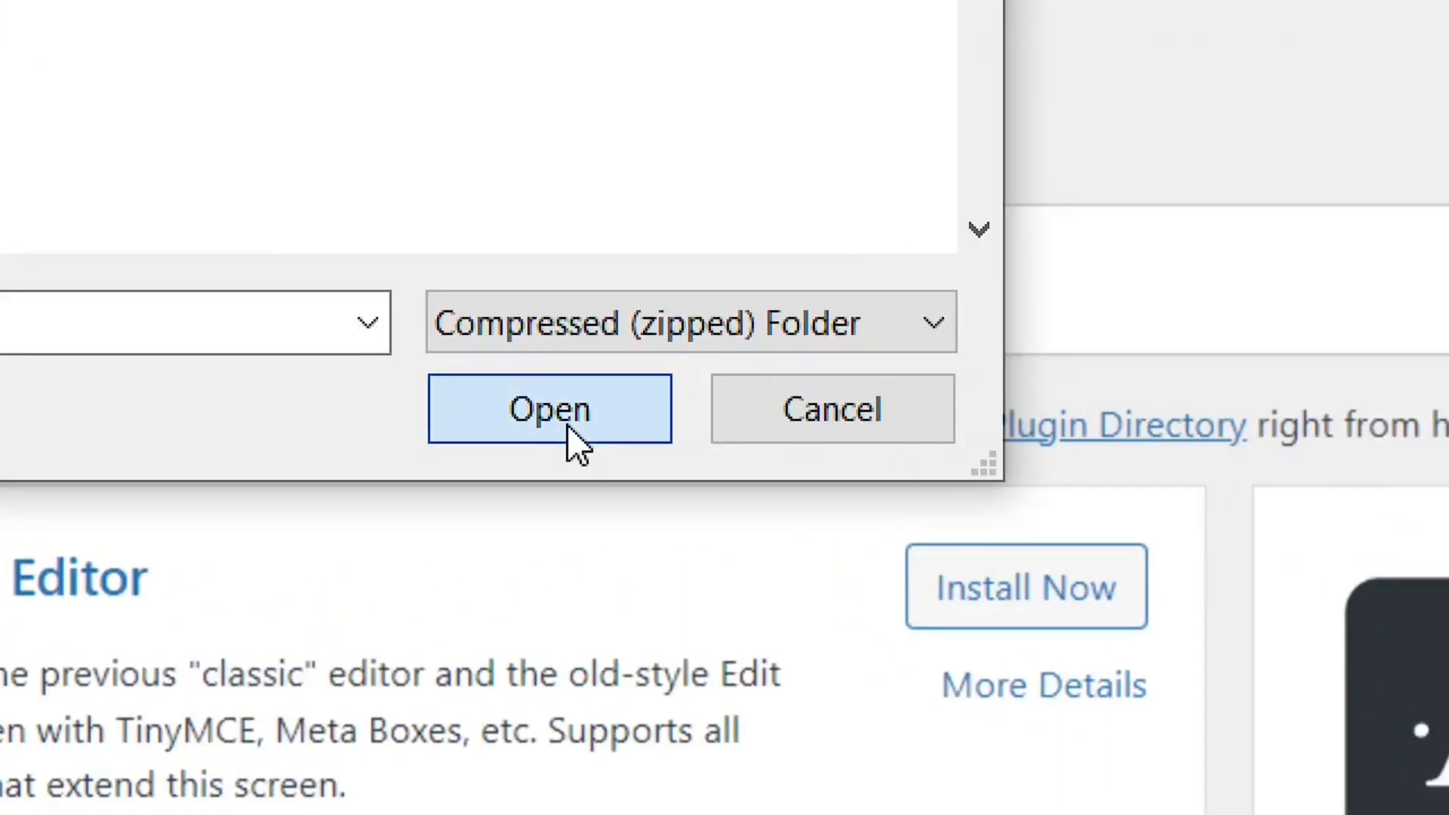
left_click(571, 429)
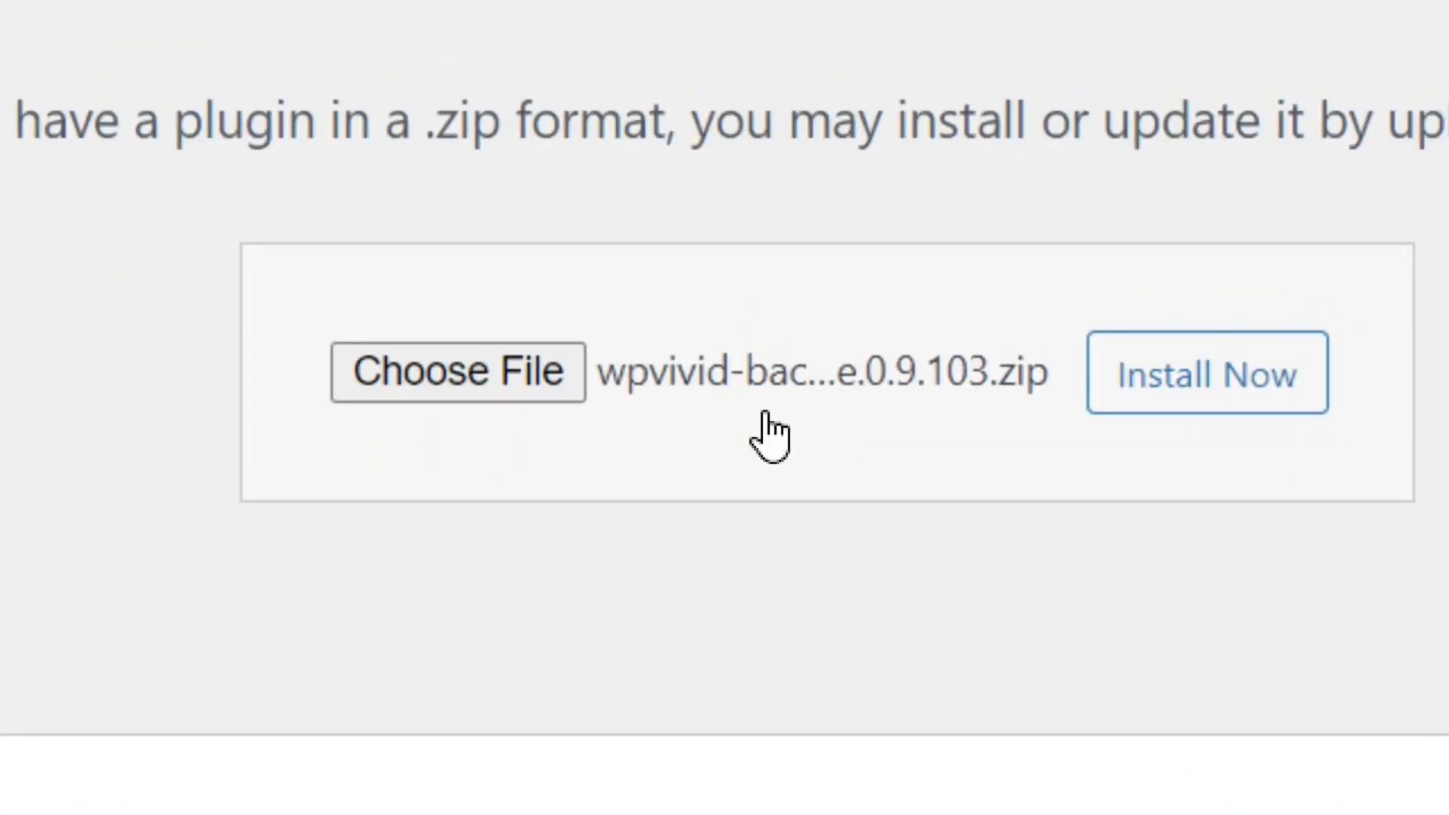
left_click(1196, 392)
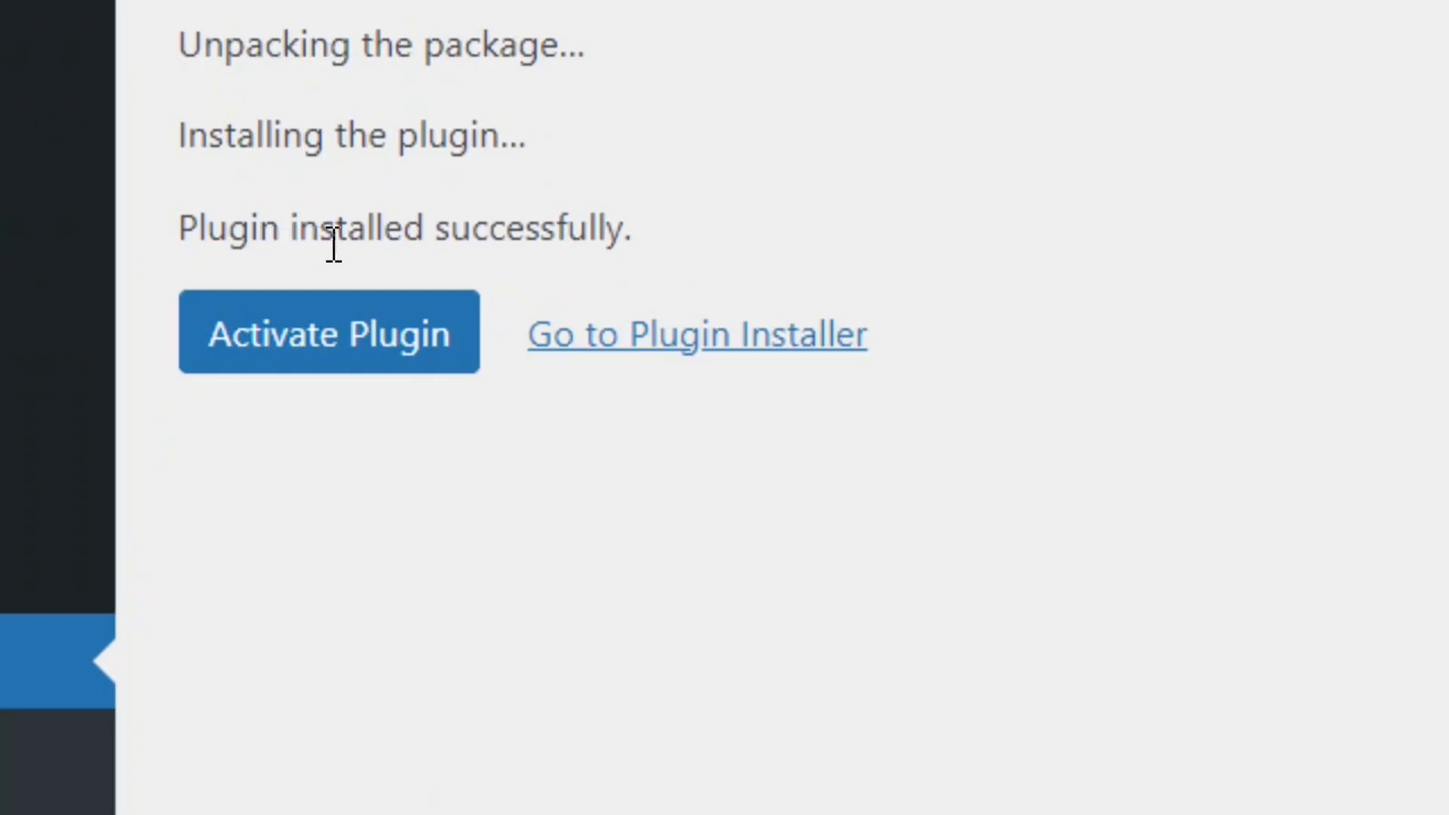
left_click(320, 355)
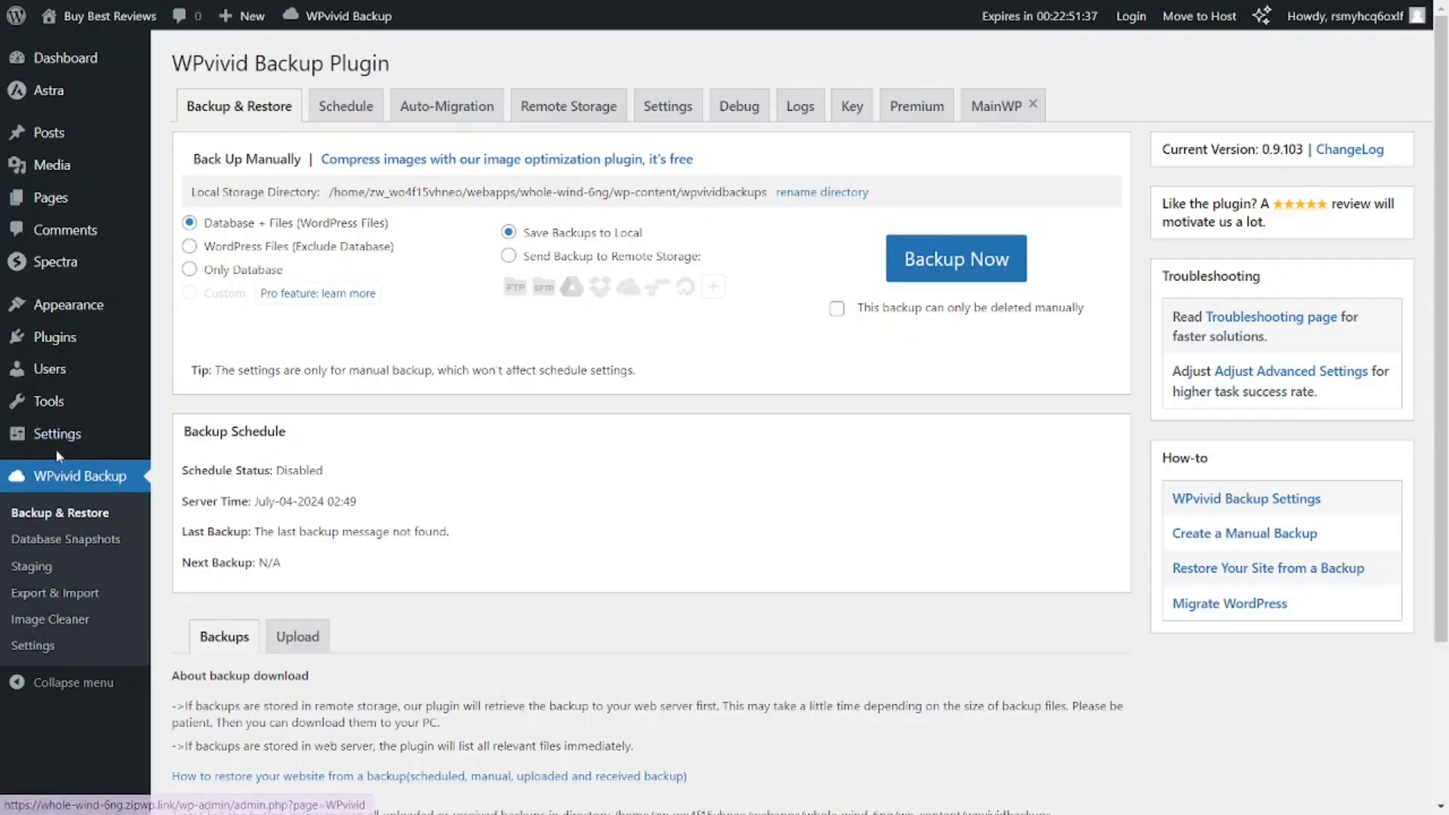
Create a manual WPvivid backup of the database and files, saved locally, and download its zip file.
mouse_move(52, 436)
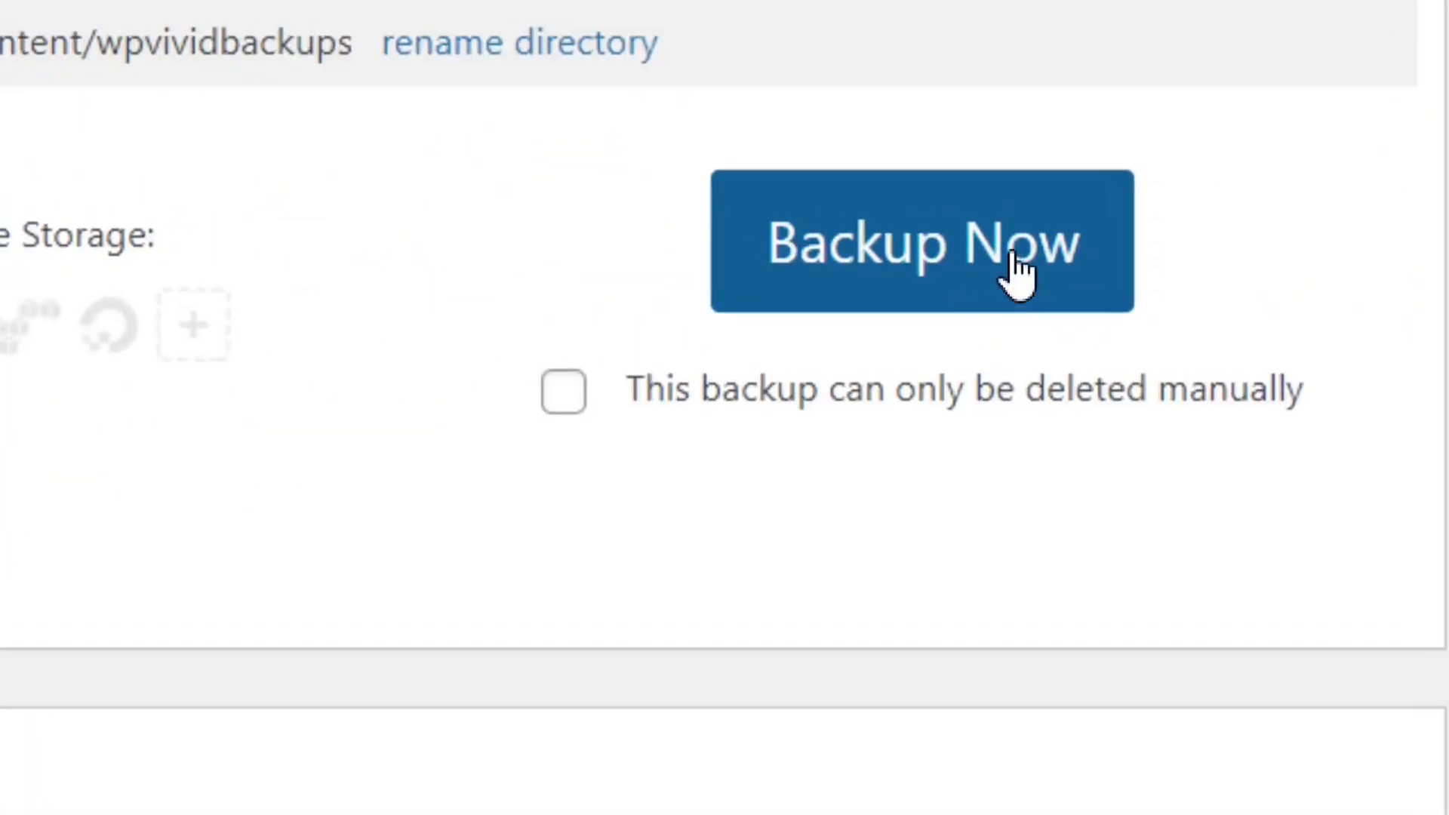
left_click(970, 285)
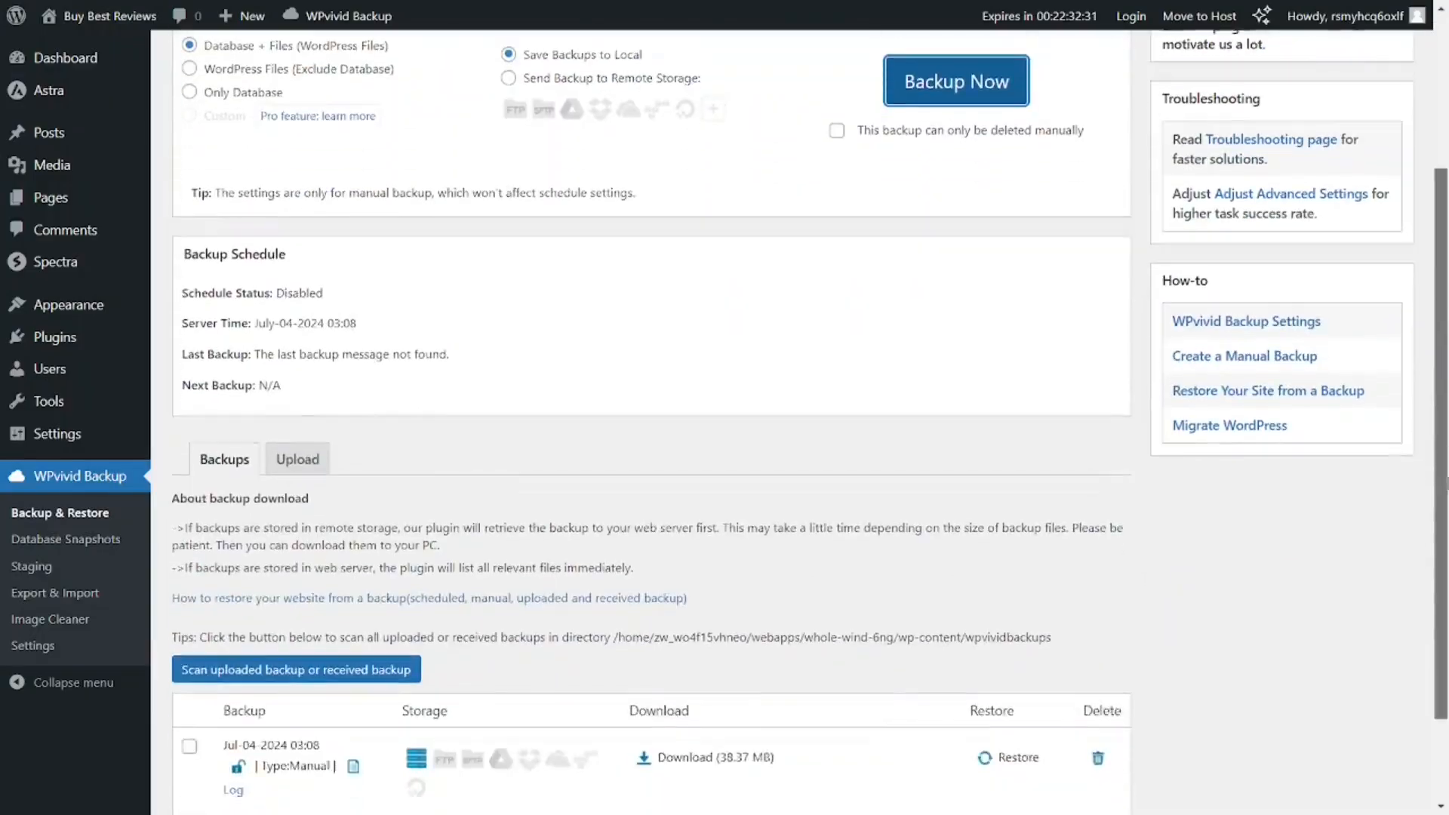
scroll(809, 421, "down", 1)
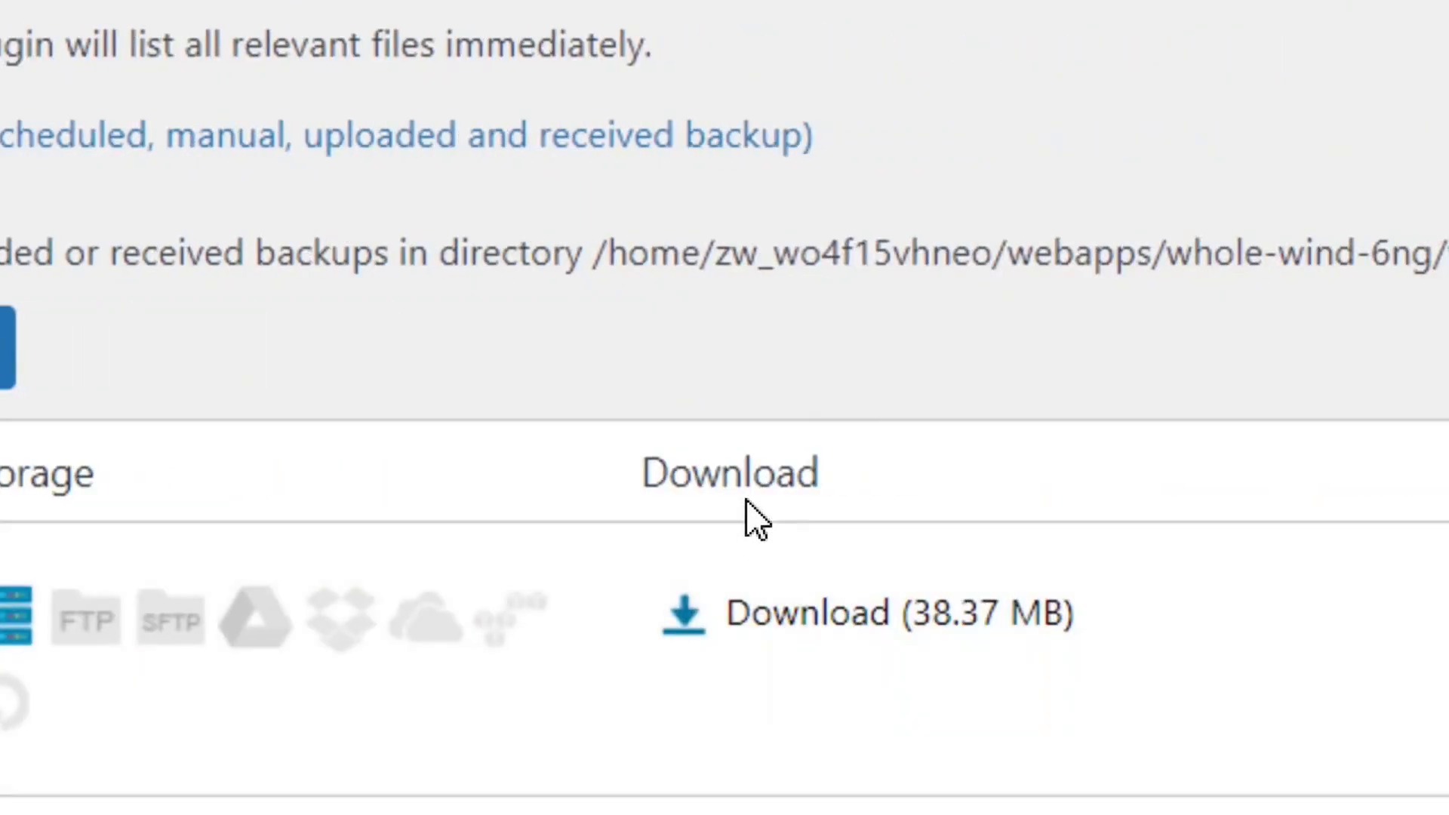
left_click(687, 627)
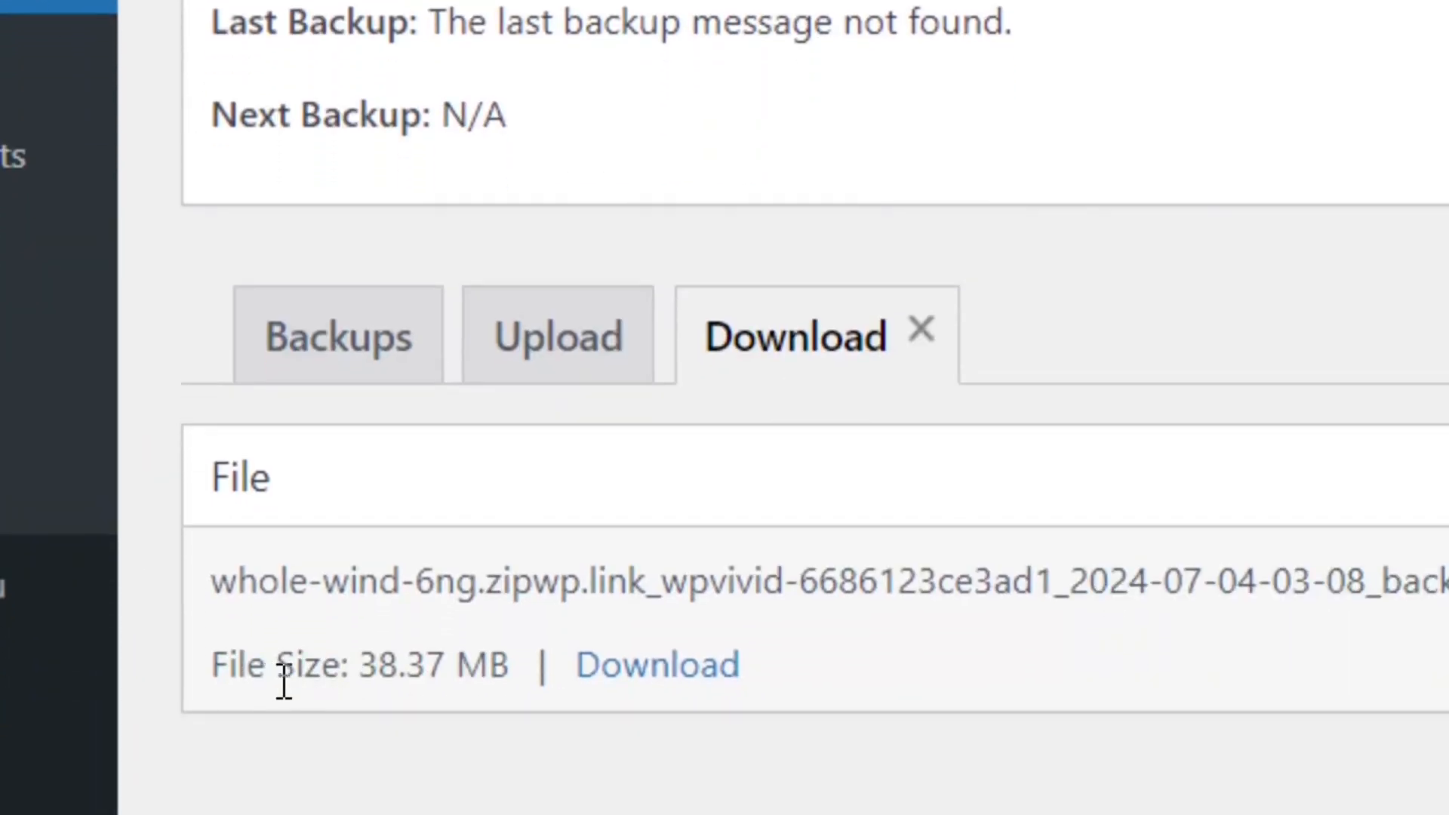
left_click(698, 679)
Check the backup's download progress, show the finished zip in the Downloads folder, and select it.
left_click(1261, 117)
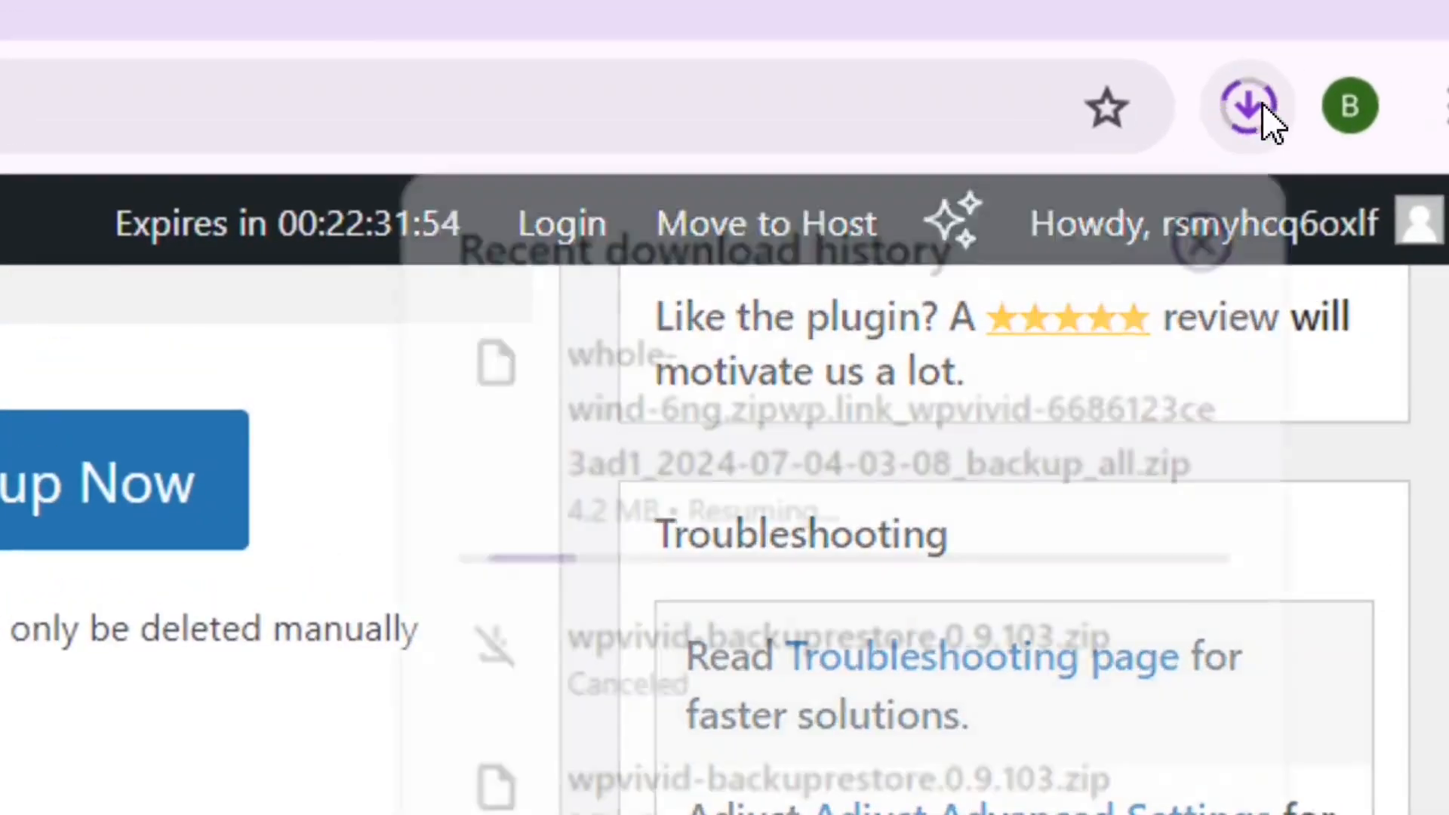
mouse_move(741, 362)
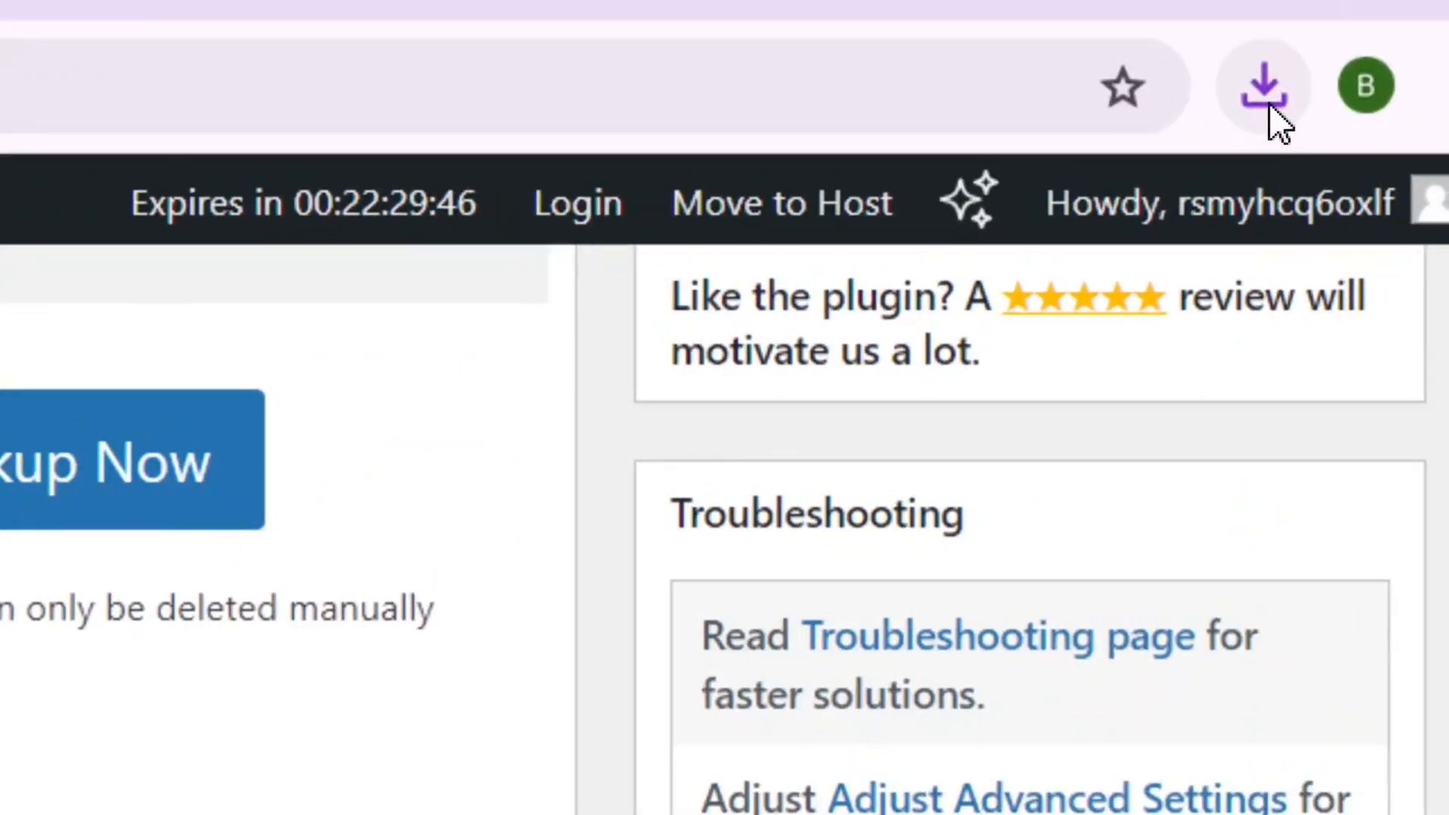
left_click(1273, 102)
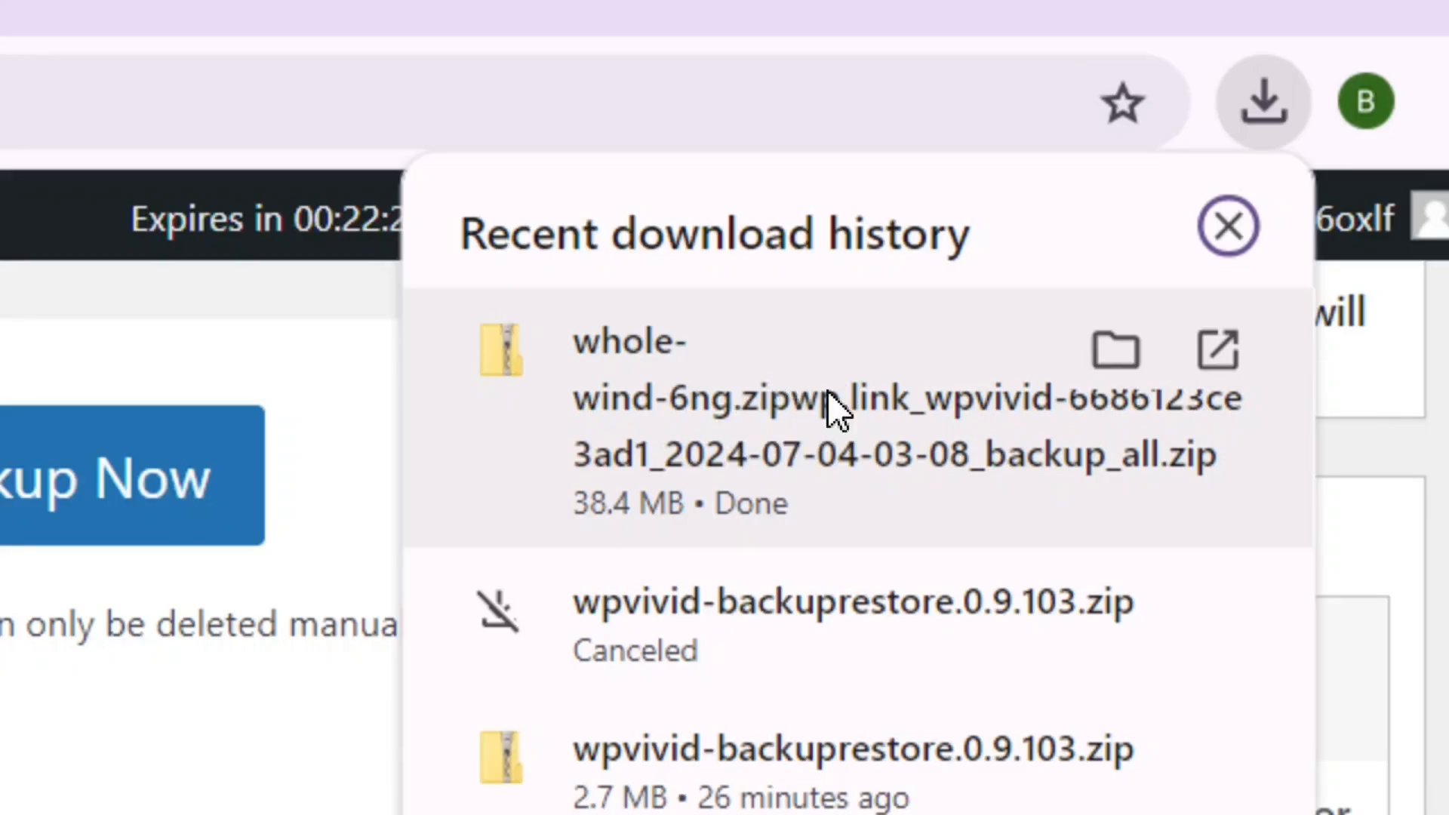
left_click(1135, 346)
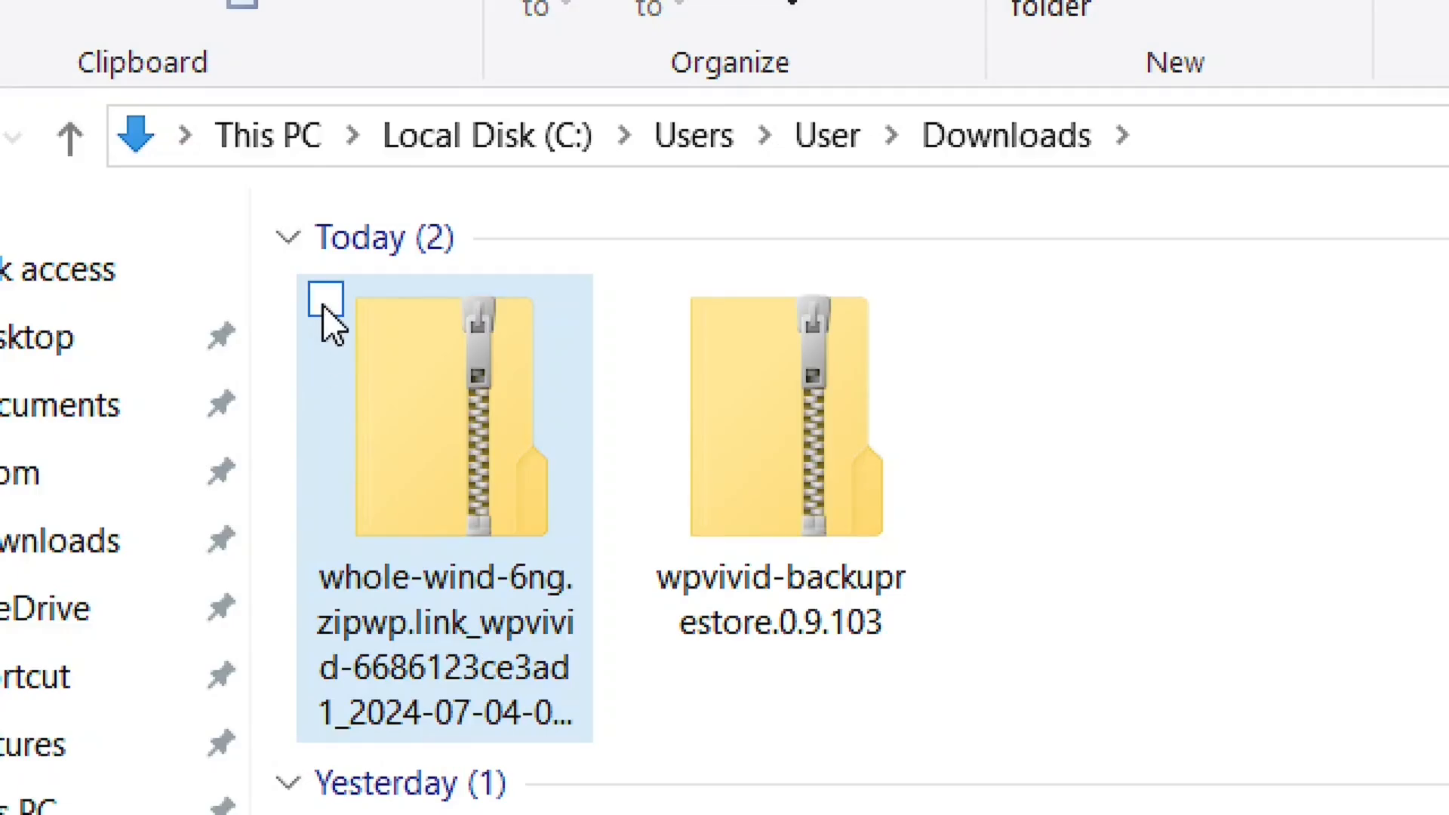
left_click(324, 299)
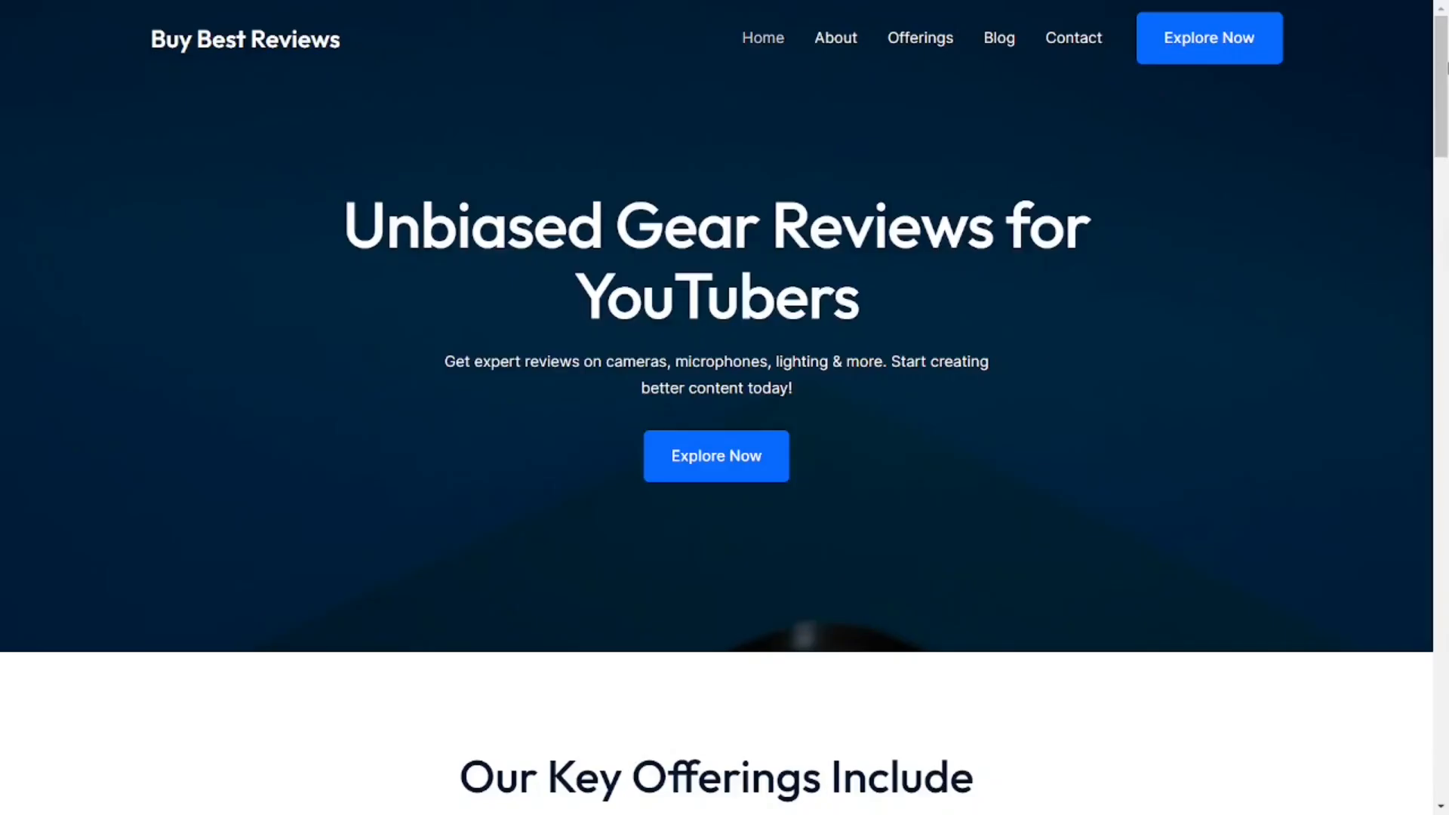
Look through the Buy Best Reviews home page, from the hero section down to the copyright footer.
scroll(724, 407, "down", 4)
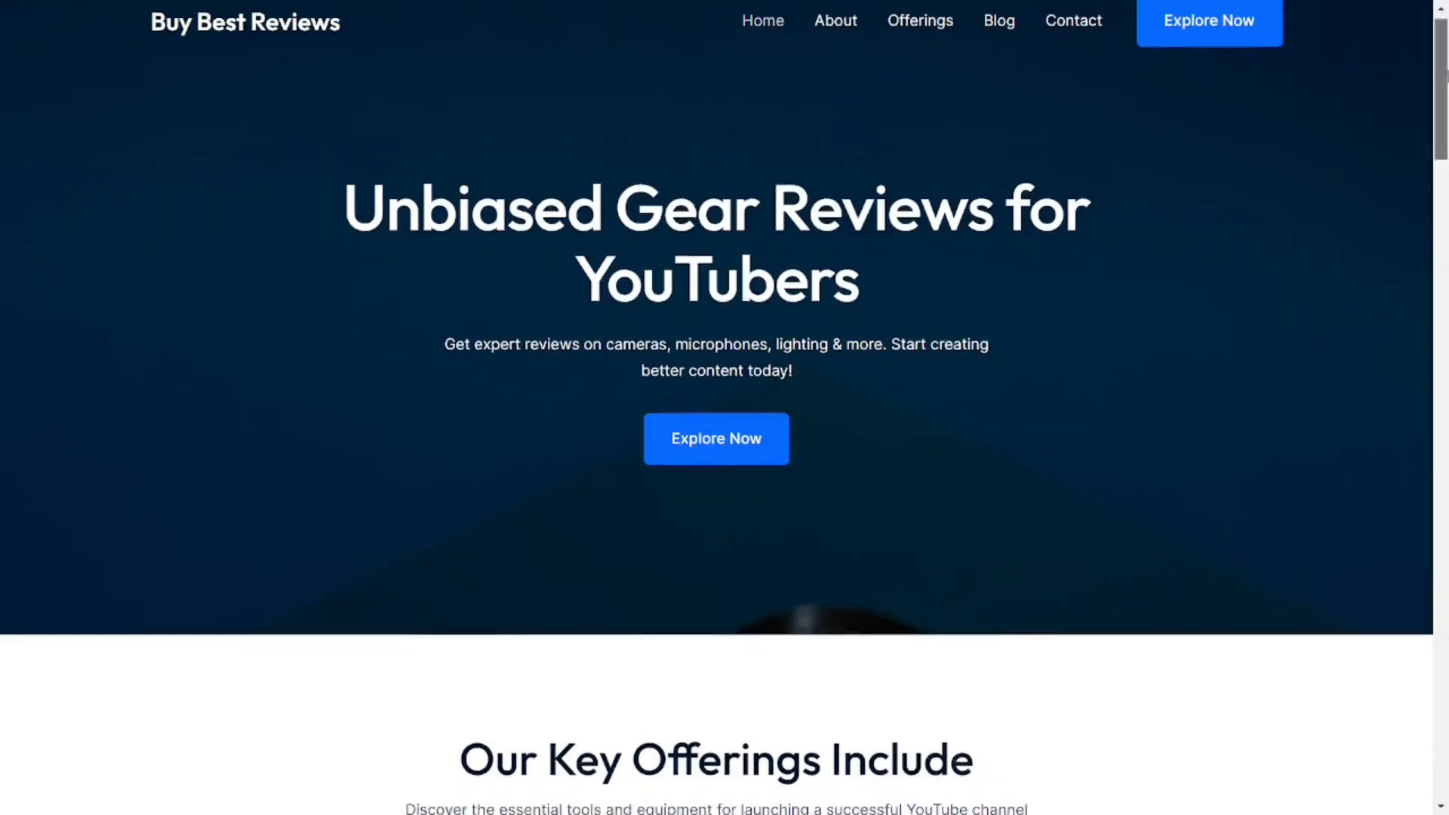
scroll(725, 407, "down", 8)
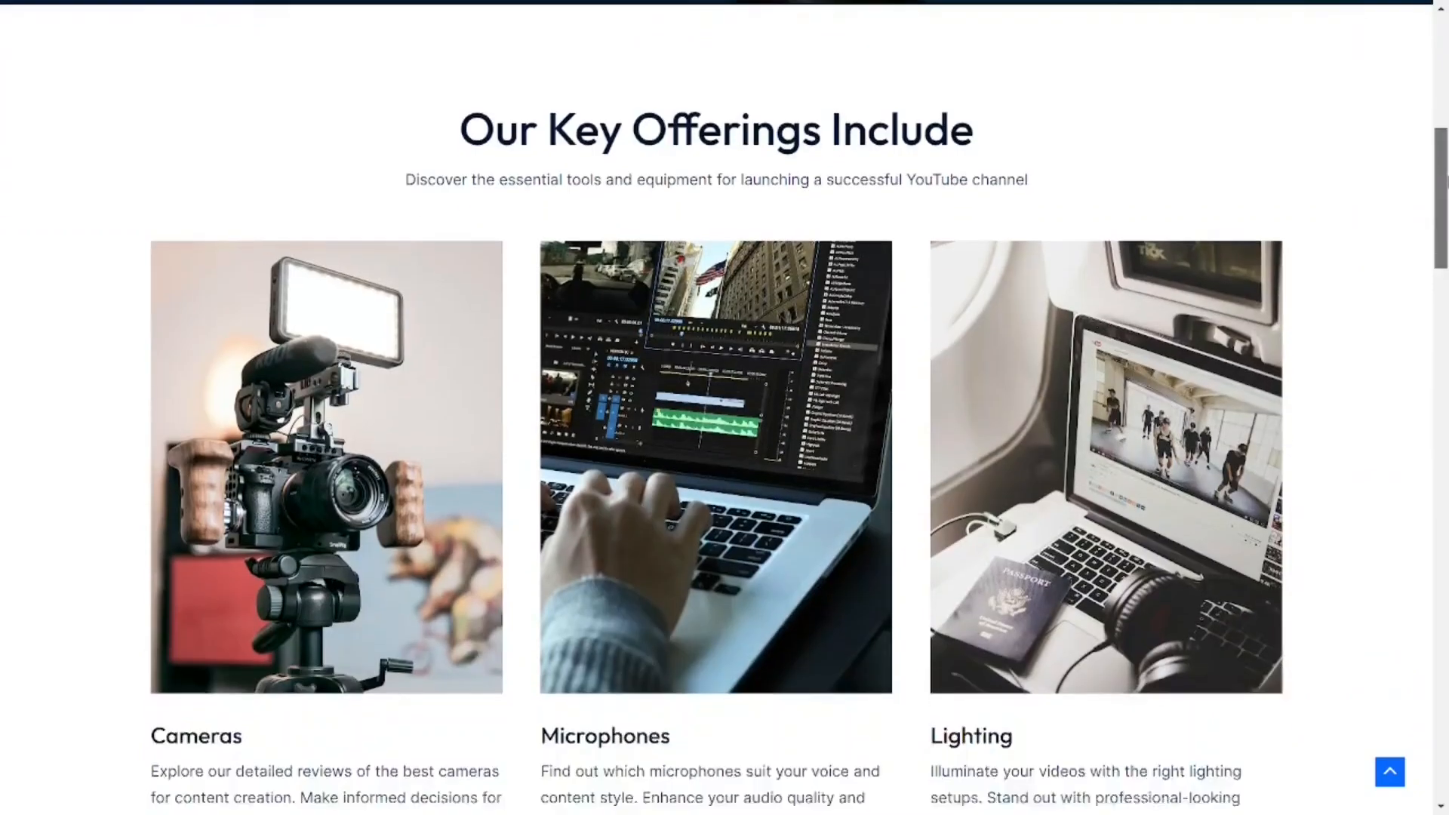
scroll(725, 408, "down", 8)
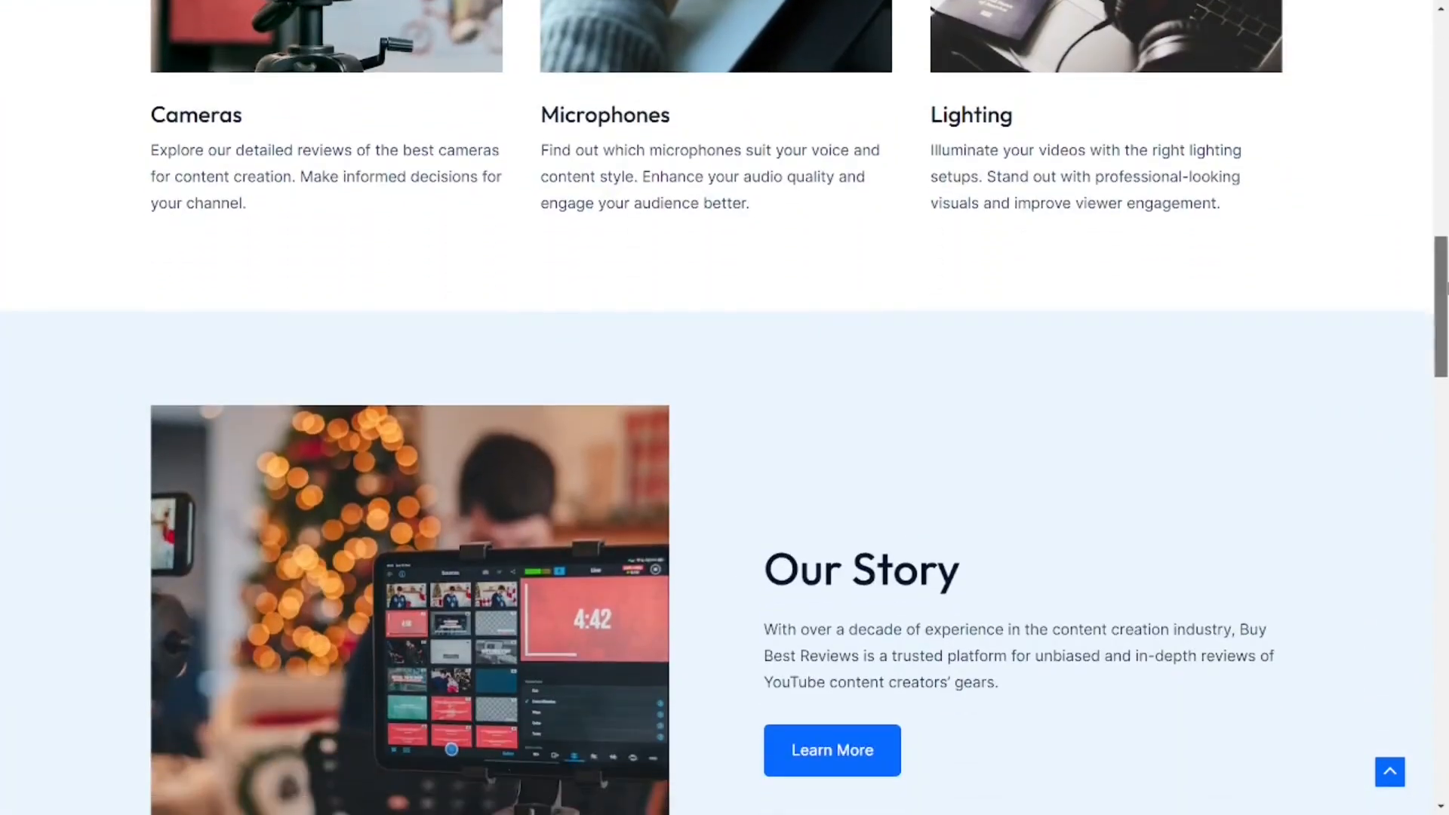
scroll(725, 407, "down", 9)
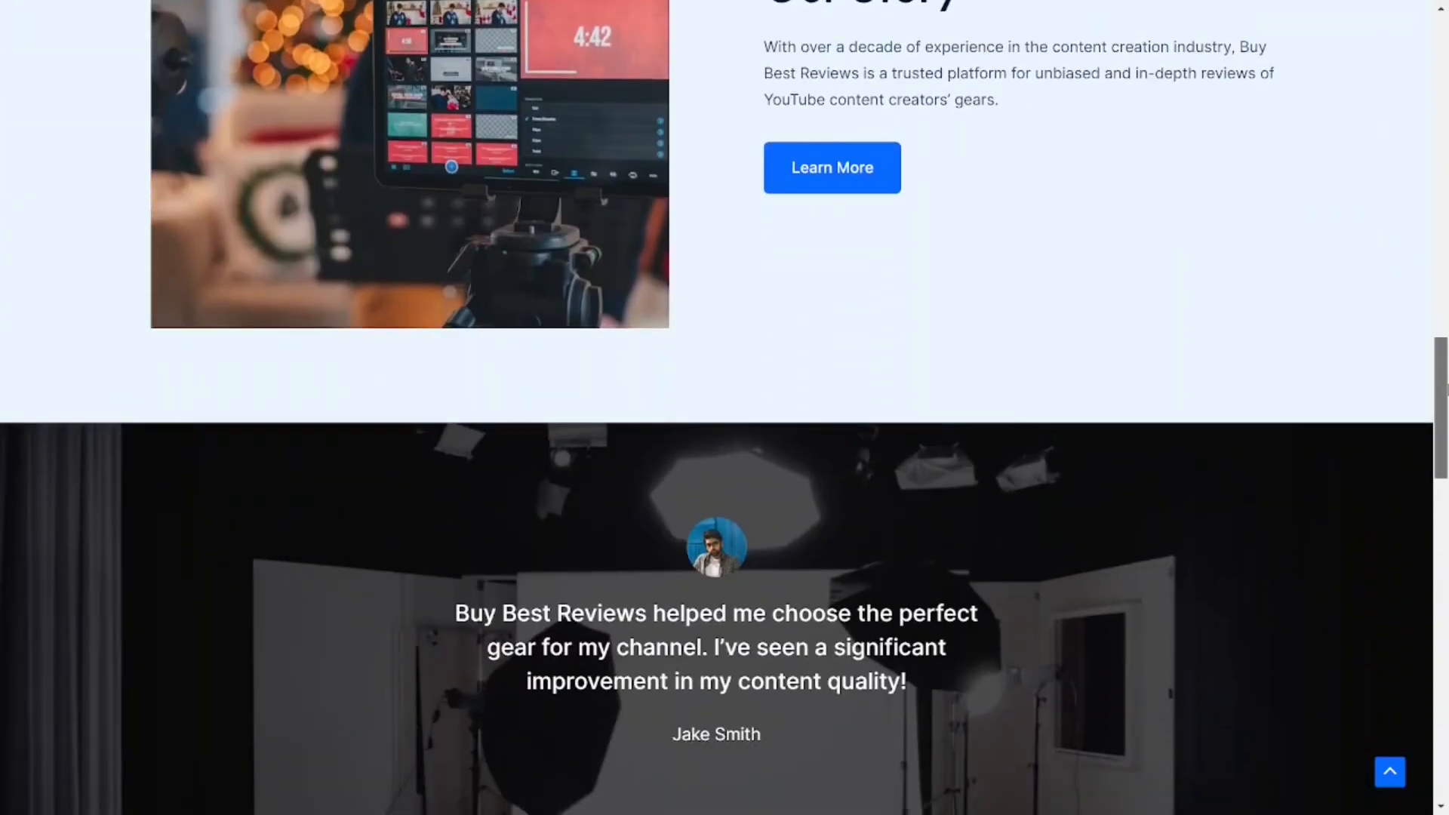
scroll(725, 407, "down", 4)
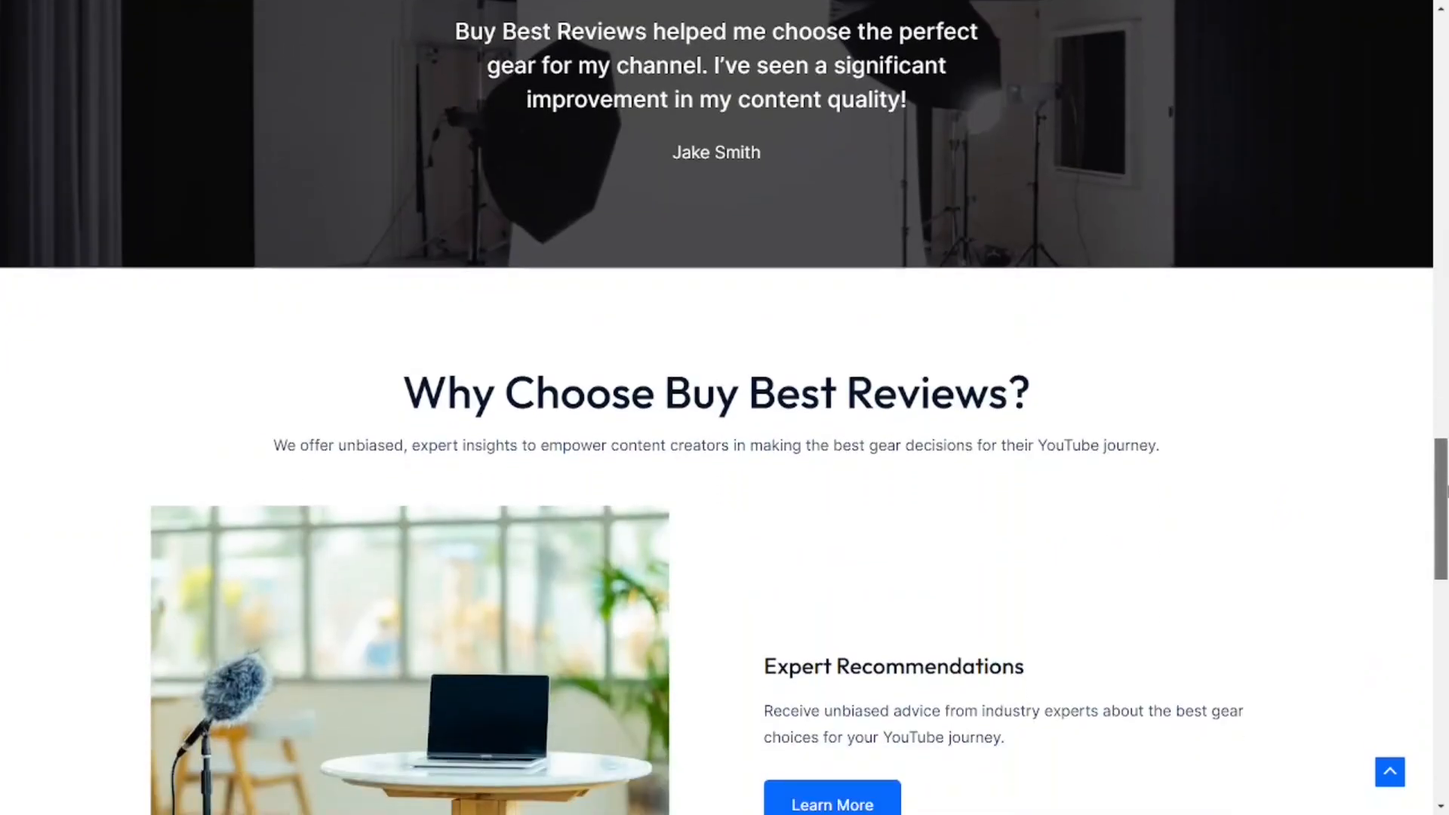
scroll(724, 407, "down", 3)
scroll(725, 408, "down", 9)
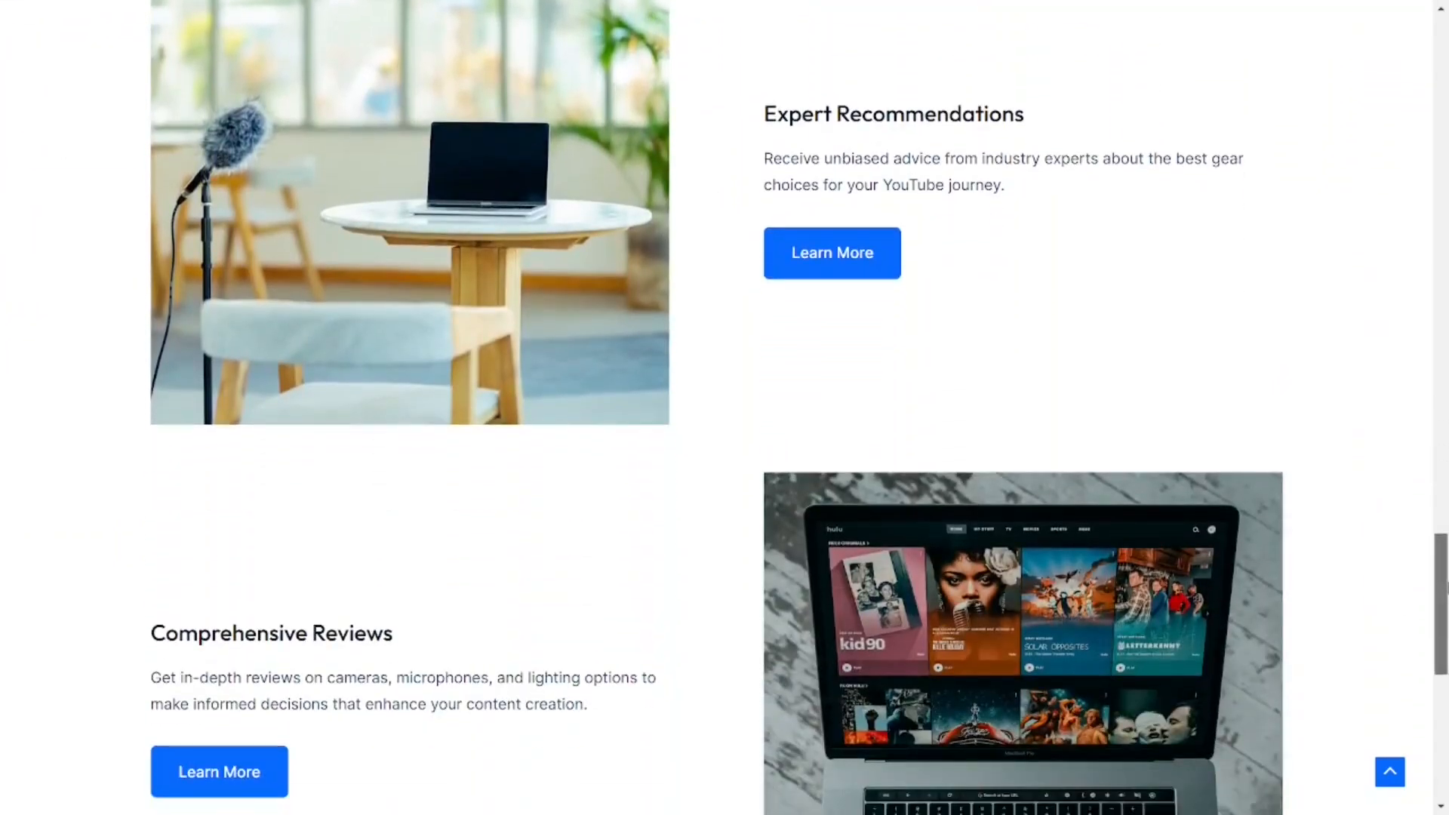
scroll(724, 407, "down", 4)
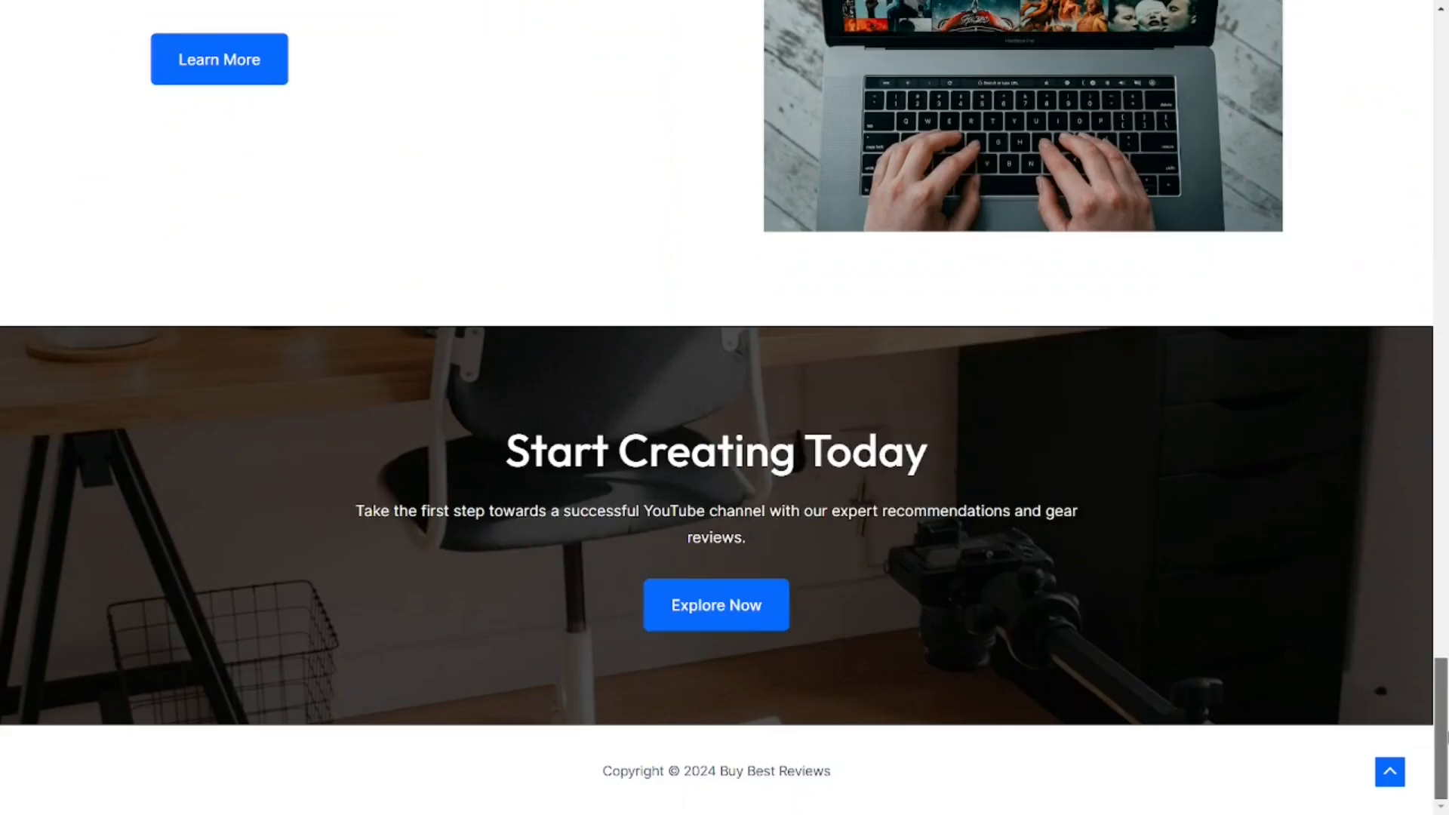